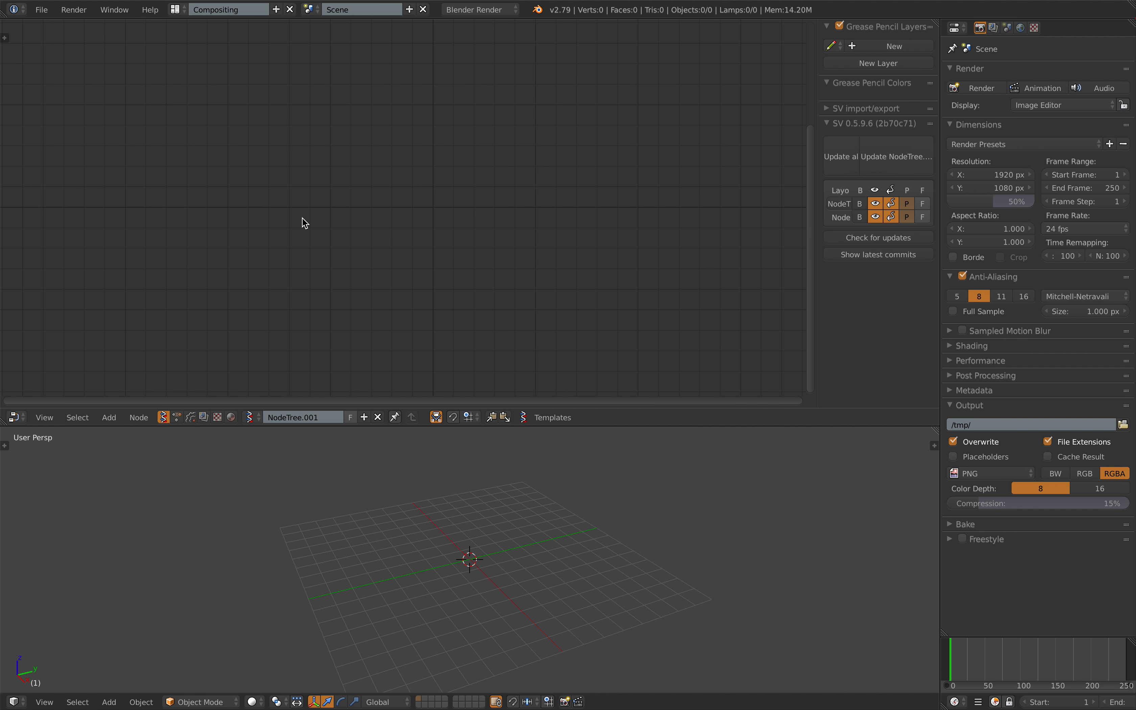
# Save the Blender file to the Desktop as sv_curve_rainbow_001.
pyautogui.hotkey('ctrl', 's')
pyautogui.click(294, 60)
pyautogui.write('s')
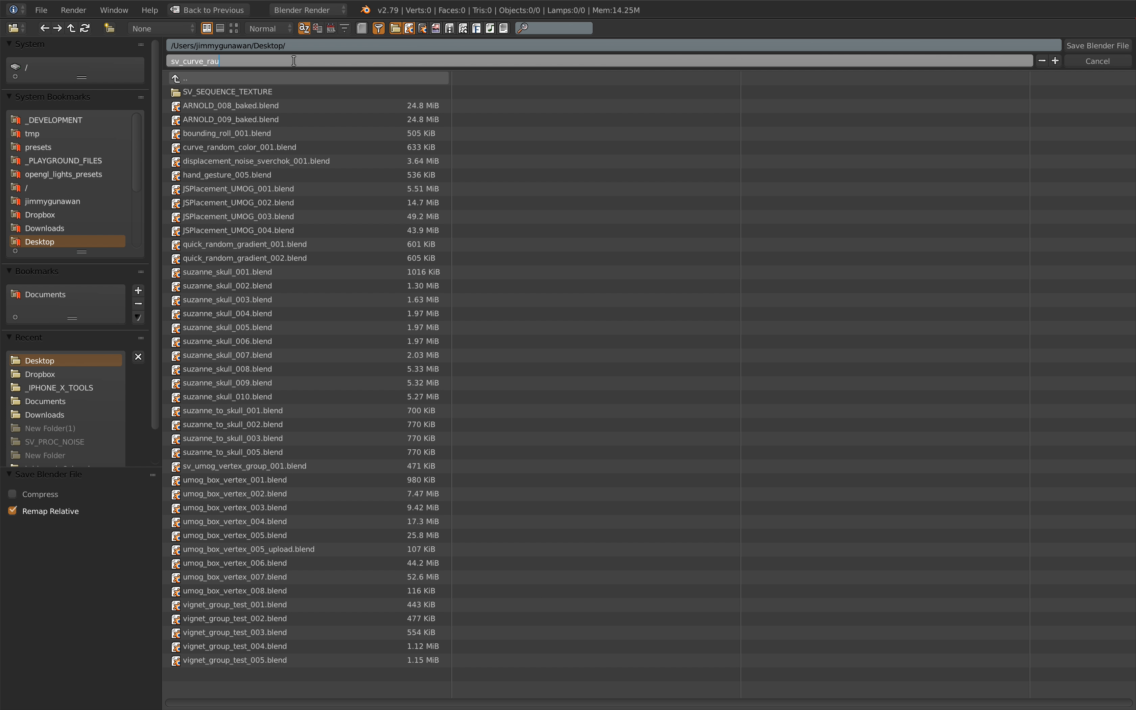
pyautogui.write('v_curve_rainbow_001')
pyautogui.press('Return')
pyautogui.click(1097, 45)
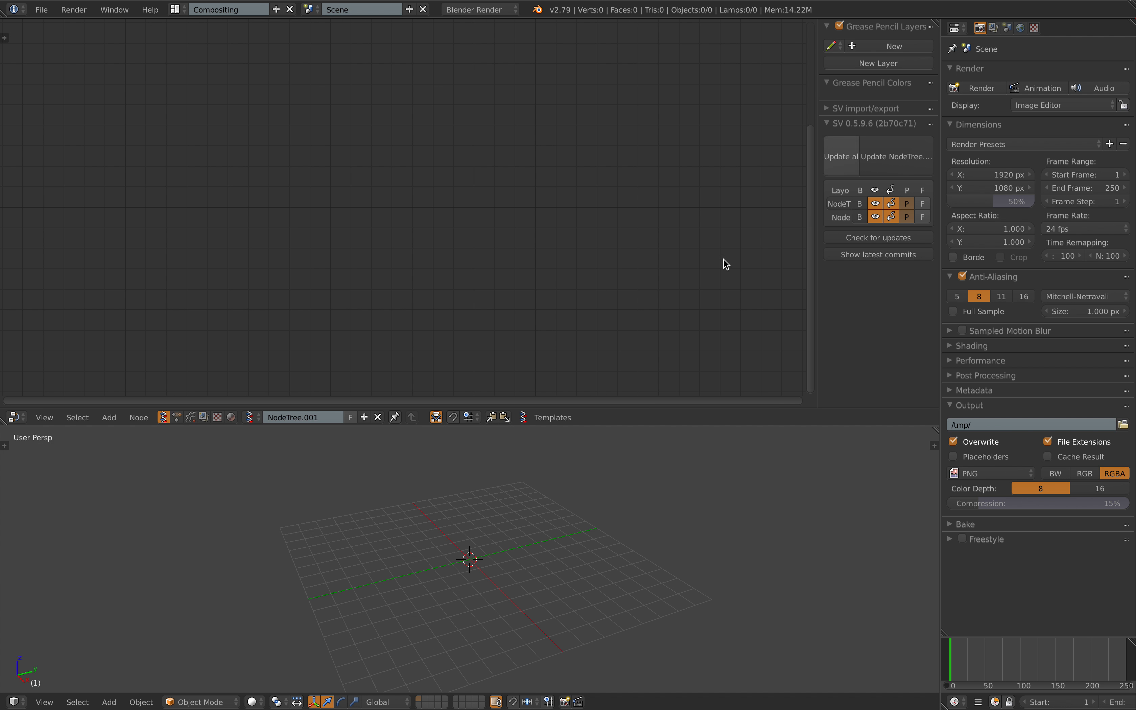
# Enlarge the 3D view at the node editor's expense, hide the node editor's properties sidebar, and save the file.
pyautogui.moveTo(578, 425); pyautogui.dragTo(540, 347)
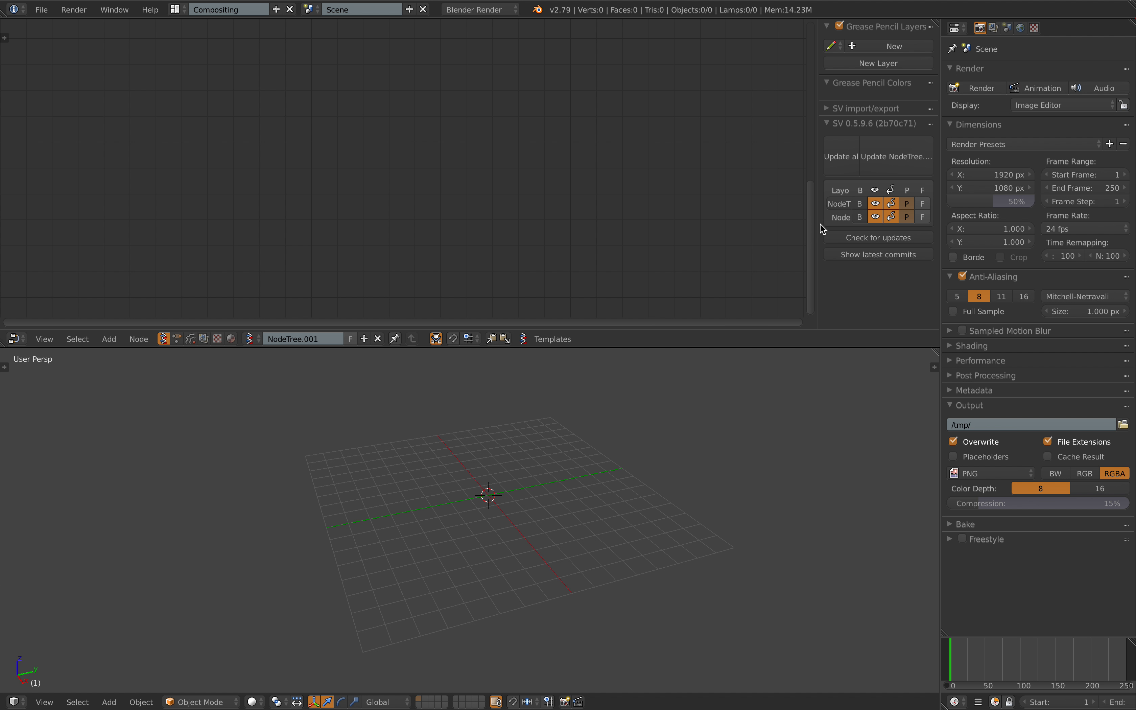
pyautogui.press('n')
pyautogui.hotkey('ctrl', 's')
pyautogui.click(669, 223)
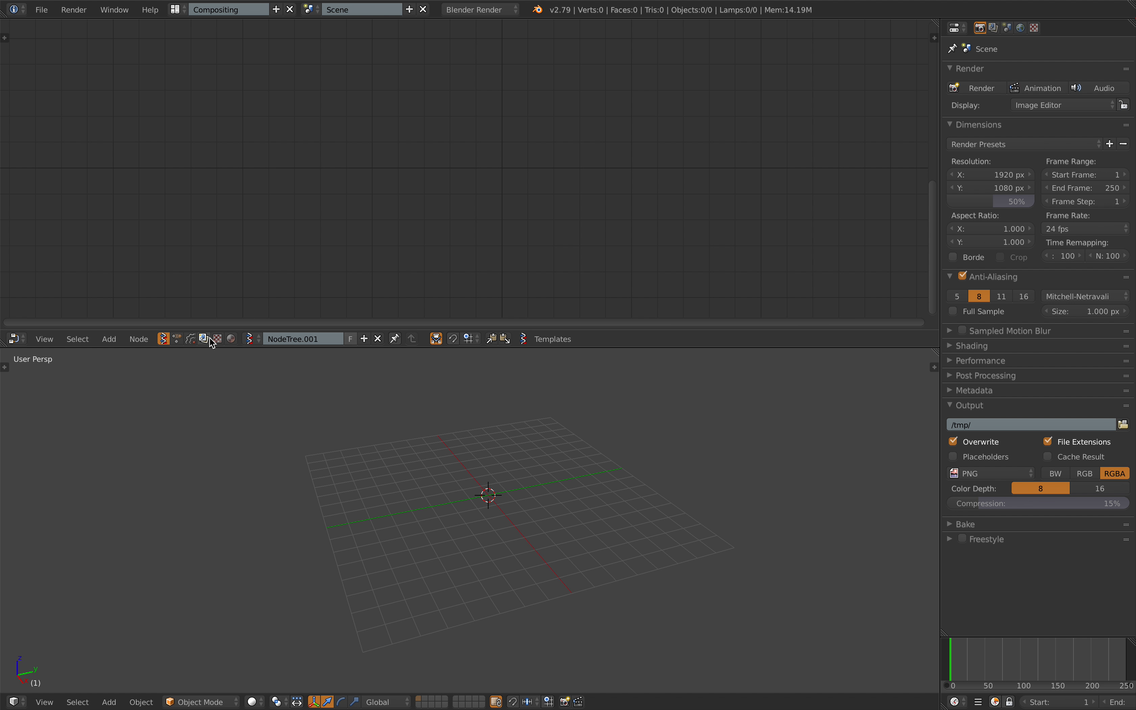
# Add a Line MK2 node to the Sverchok node tree.
pyautogui.hotkey('alt', 'space')
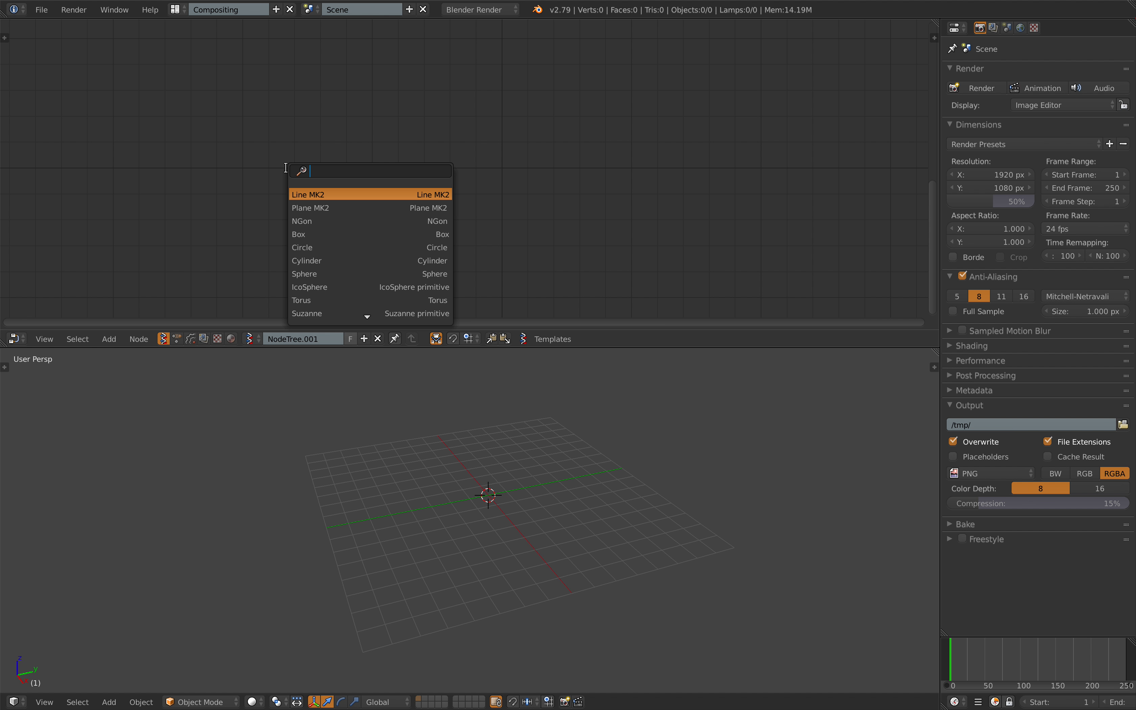
pyautogui.press('Return')
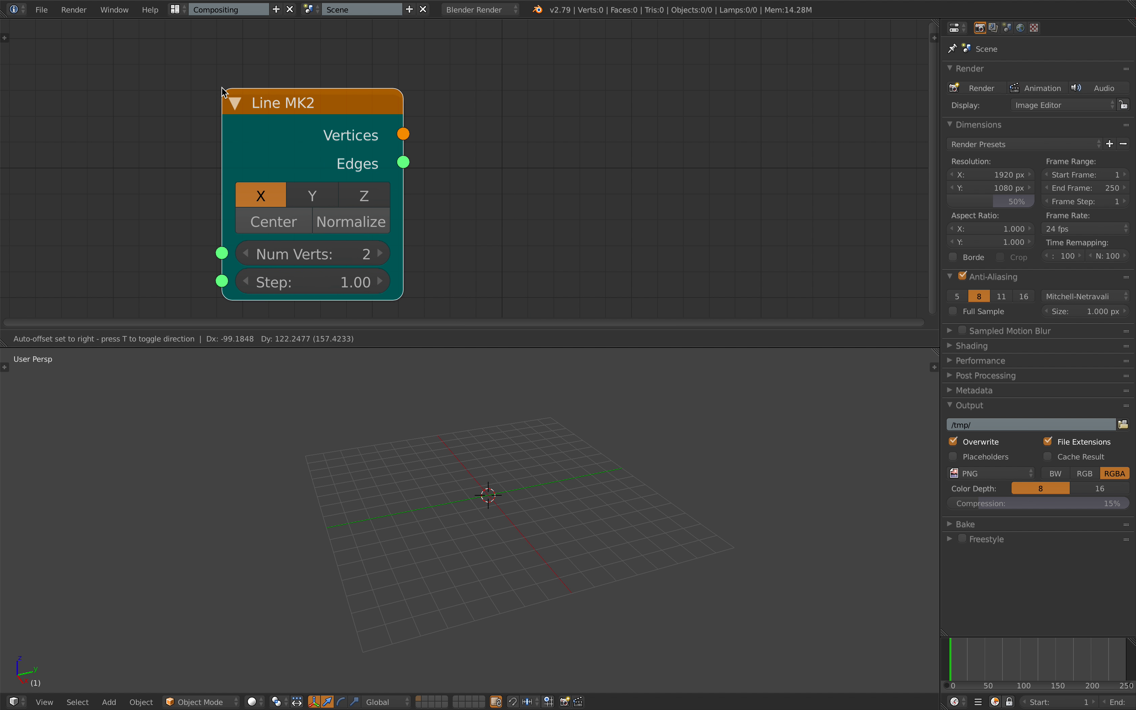
pyautogui.click(263, 106)
# Add a Polyline Viewer MK1 node beside the Line MK2 node and save the file.
pyautogui.hotkey('shift', 'a')
pyautogui.click(528, 142)
pyautogui.write('polyli')
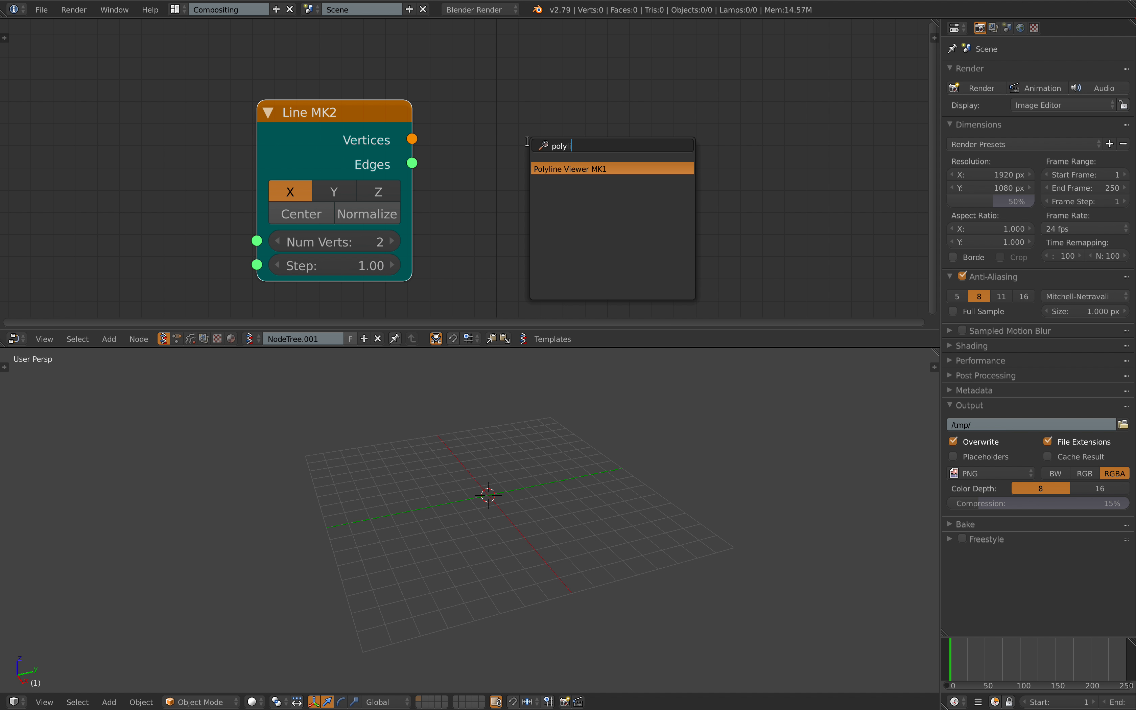
pyautogui.press('Return')
pyautogui.click(554, 146)
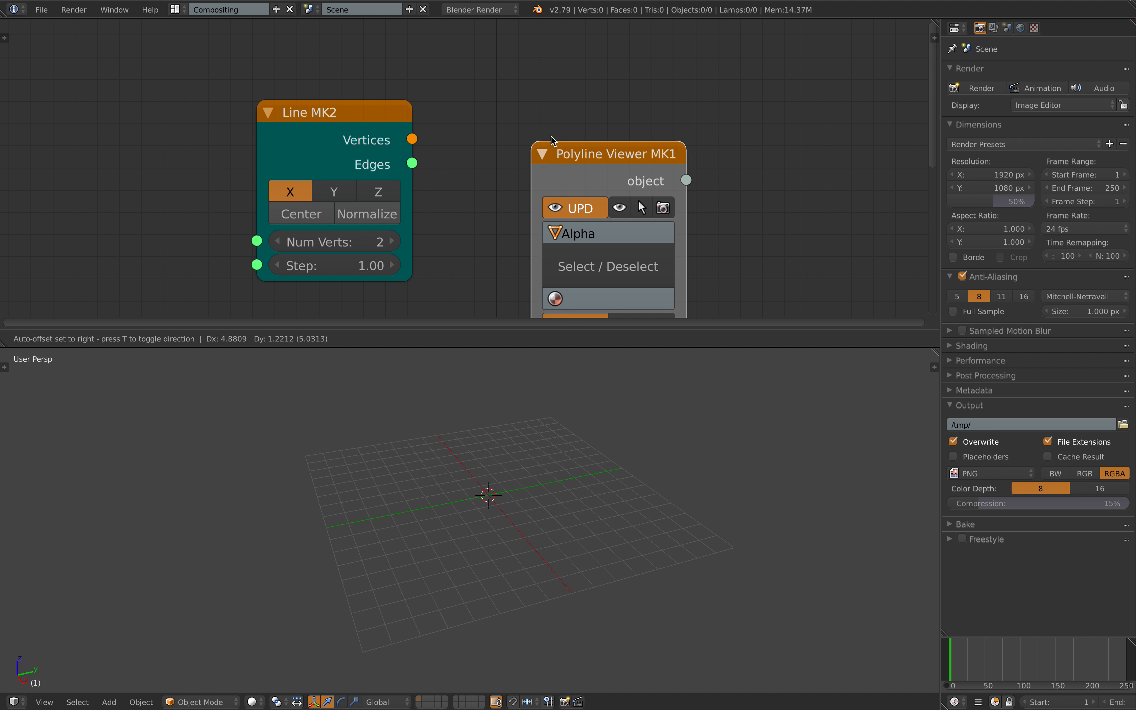
pyautogui.scroll(-3, 514, 117)
pyautogui.hotkey('ctrl', 's')
pyautogui.click(513, 114)
# Link the Line MK2 Vertices output to the Polyline Viewer's vertices input and set Num Verts to 10.
pyautogui.moveTo(371, 137); pyautogui.dragTo(328, 160)
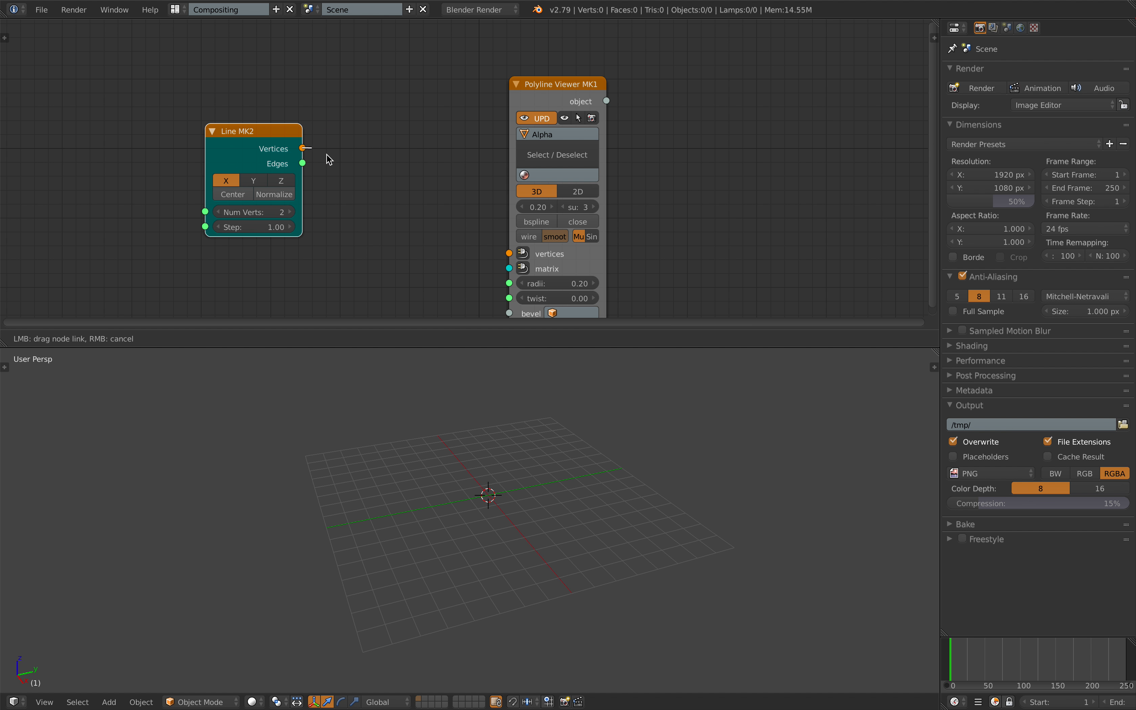
pyautogui.moveTo(511, 255); pyautogui.dragTo(510, 253)
pyautogui.hotkey('ctrl', 's')
pyautogui.moveTo(497, 501); pyautogui.dragTo(518, 363, button='middle')
pyautogui.click(451, 498)
pyautogui.moveTo(571, 156); pyautogui.dragTo(584, 101, button='middle')
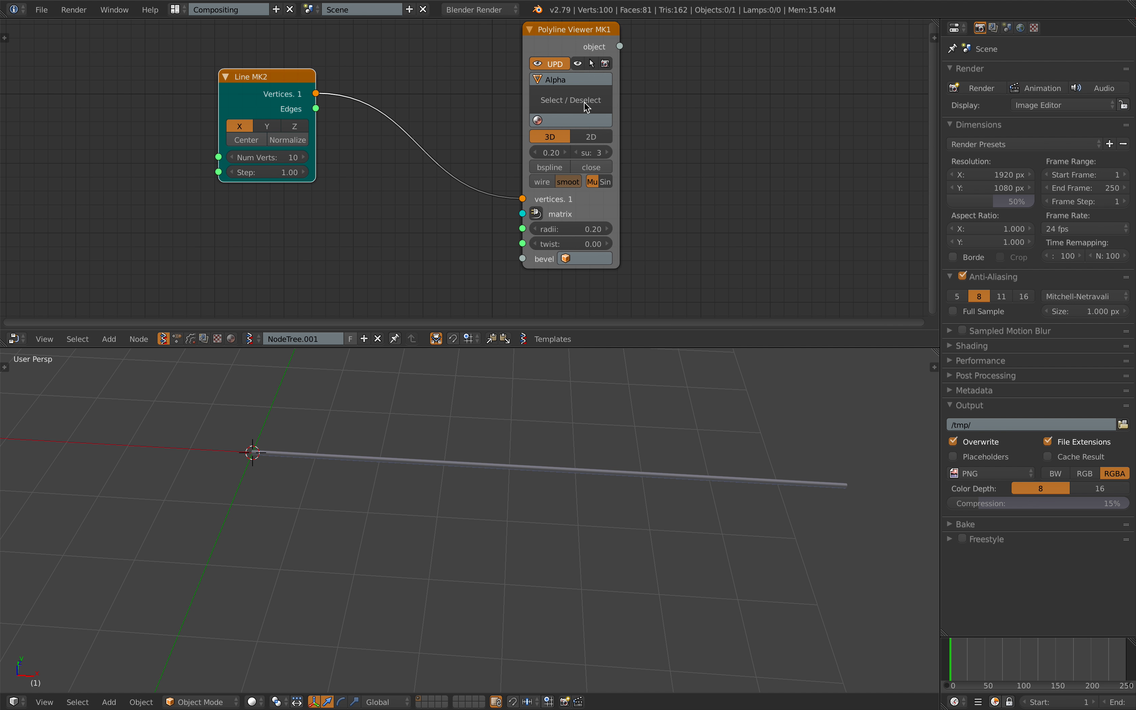
# Add a Bezier curve to the 3D scene and move it away from the line's start point.
pyautogui.moveTo(498, 390); pyautogui.dragTo(409, 430, button='middle')
pyautogui.hotkey('shift', 'a')
pyautogui.moveTo(409, 434)
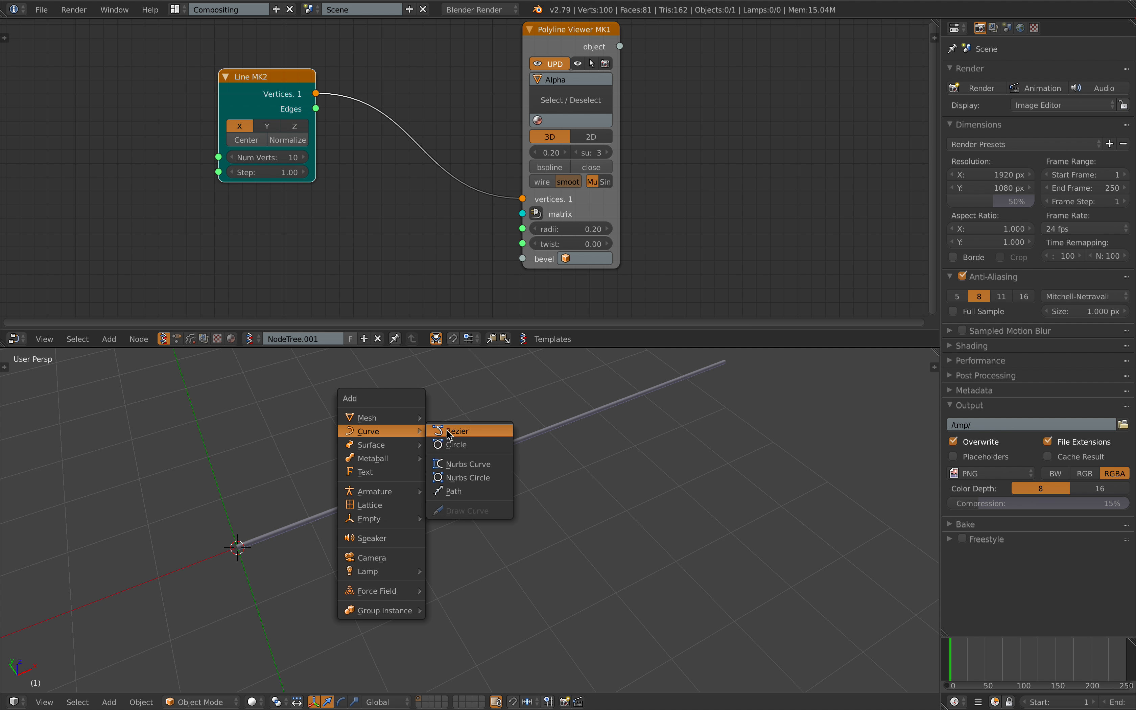
pyautogui.click(449, 434)
pyautogui.press('g')
pyautogui.click(322, 428)
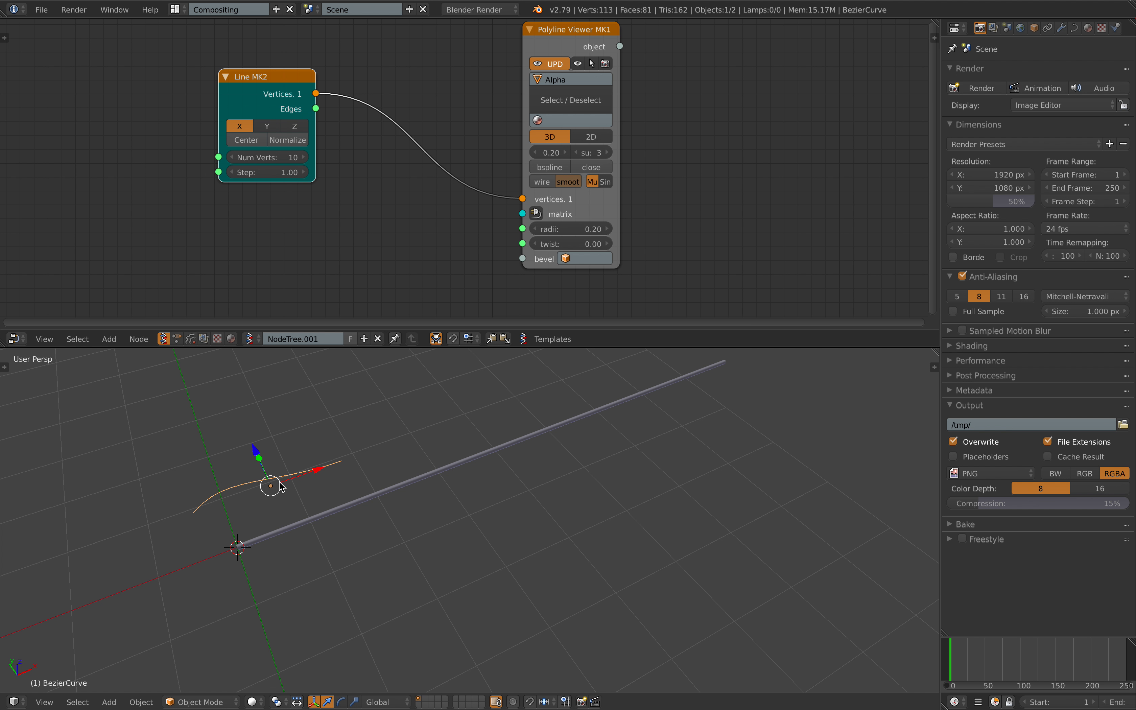
# Assign BezierCurve as the Polyline Viewer's bevel object and select the generated Alpha.0000 object.
pyautogui.keyDown('shift'); pyautogui.moveTo(280, 487); pyautogui.dragTo(364, 469, button='middle'); pyautogui.keyUp('shift')
pyautogui.click(573, 259)
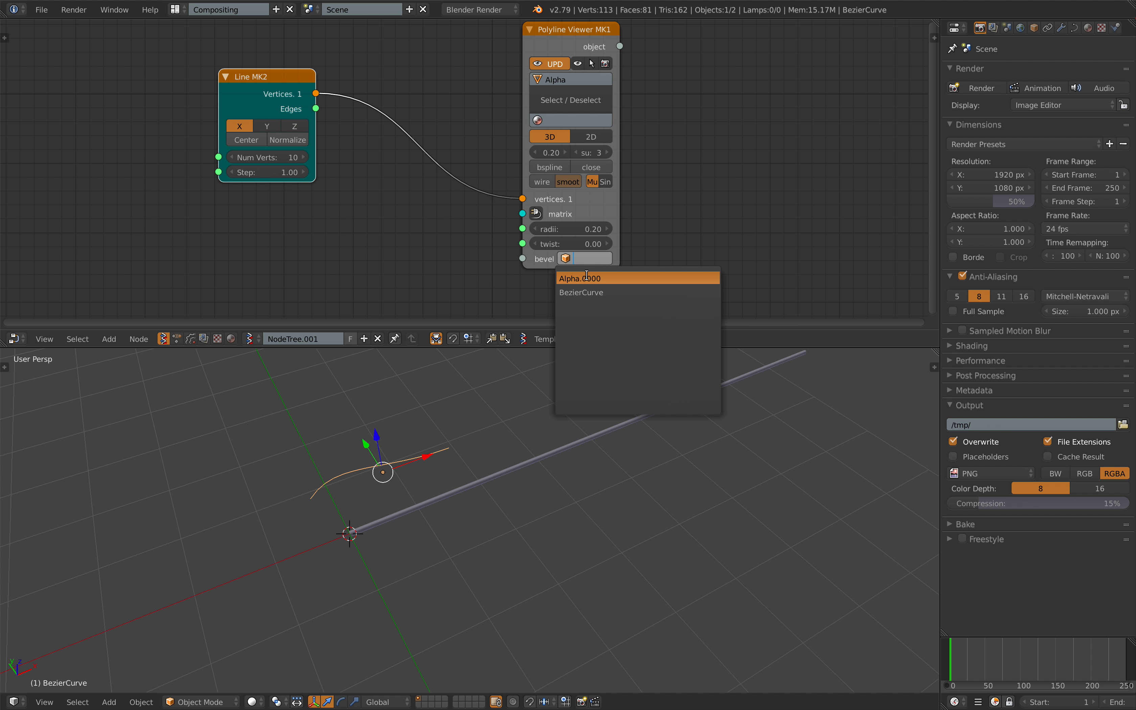
pyautogui.click(586, 292)
pyautogui.rightClick(398, 521)
pyautogui.moveTo(397, 520); pyautogui.dragTo(417, 431, button='middle')
pyautogui.scroll(-2, 464, 272)
# Insert a Vector Noise MK2 node into the link between Line MK2 and the Polyline Viewer, and save the file.
pyautogui.moveTo(292, 89); pyautogui.dragTo(220, 101)
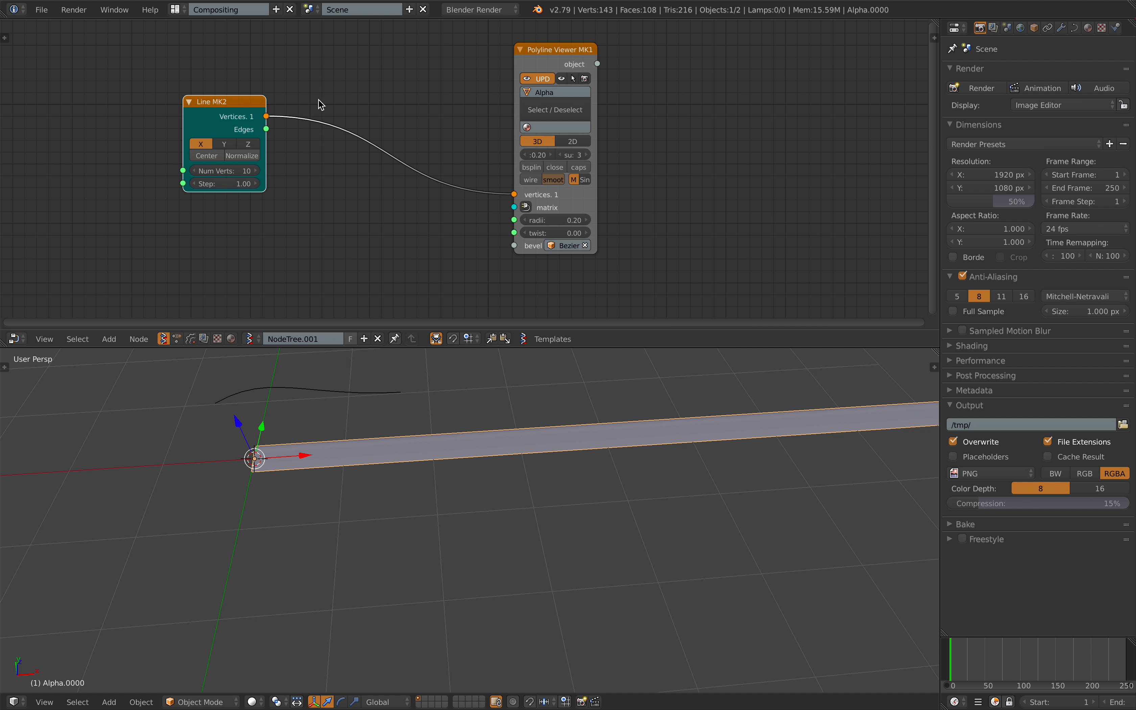
pyautogui.hotkey('alt', 'space')
pyautogui.write('noise')
pyautogui.press('Return')
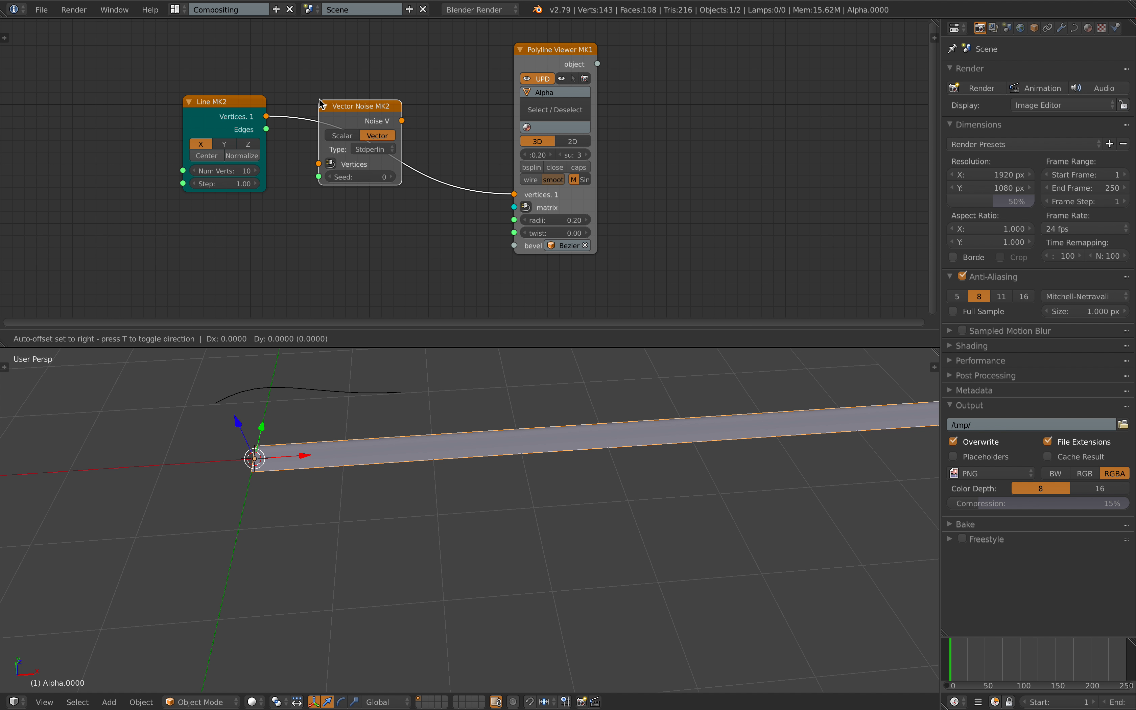
pyautogui.click(352, 129)
pyautogui.hotkey('ctrl', 's')
pyautogui.click(432, 505)
# Set the Vector Noise seed to 74 and save the file.
pyautogui.moveTo(432, 505); pyautogui.dragTo(470, 441, button='middle')
pyautogui.moveTo(388, 205); pyautogui.dragTo(436, 205)
pyautogui.moveTo(437, 540); pyautogui.dragTo(508, 559, button='middle')
pyautogui.hotkey('ctrl', 's')
pyautogui.click(509, 556)
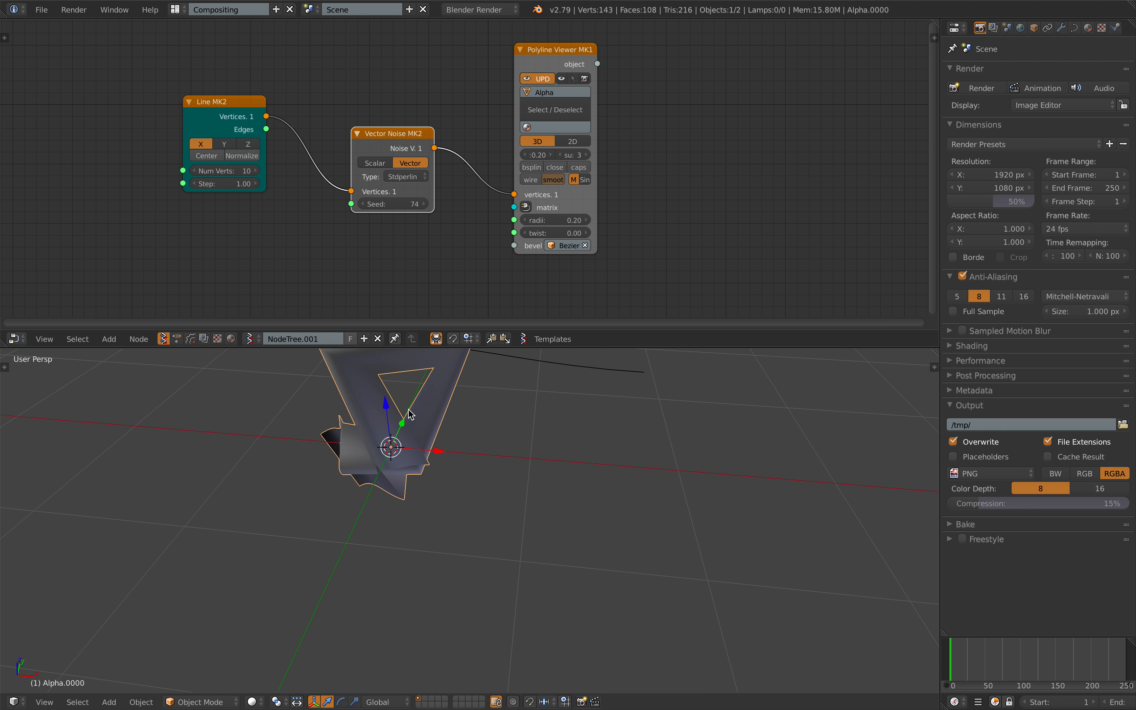
pyautogui.moveTo(408, 413); pyautogui.dragTo(441, 454, button='middle')
pyautogui.hotkey('ctrl', 's')
pyautogui.click(443, 457)
# Widen the Polyline Viewer node and space the Line and Vector Noise nodes farther apart, saving the file.
pyautogui.moveTo(595, 194); pyautogui.dragTo(687, 201)
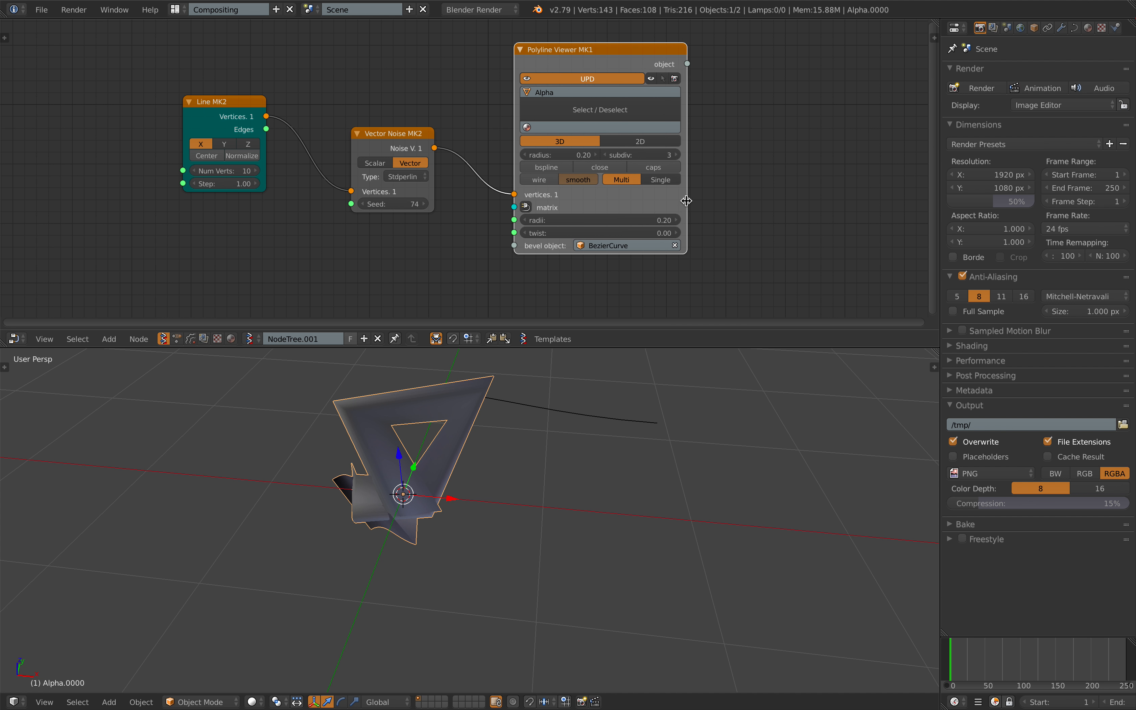
pyautogui.moveTo(369, 134); pyautogui.dragTo(346, 133)
pyautogui.moveTo(238, 99); pyautogui.dragTo(166, 112)
pyautogui.hotkey('ctrl', 's')
pyautogui.click(247, 146)
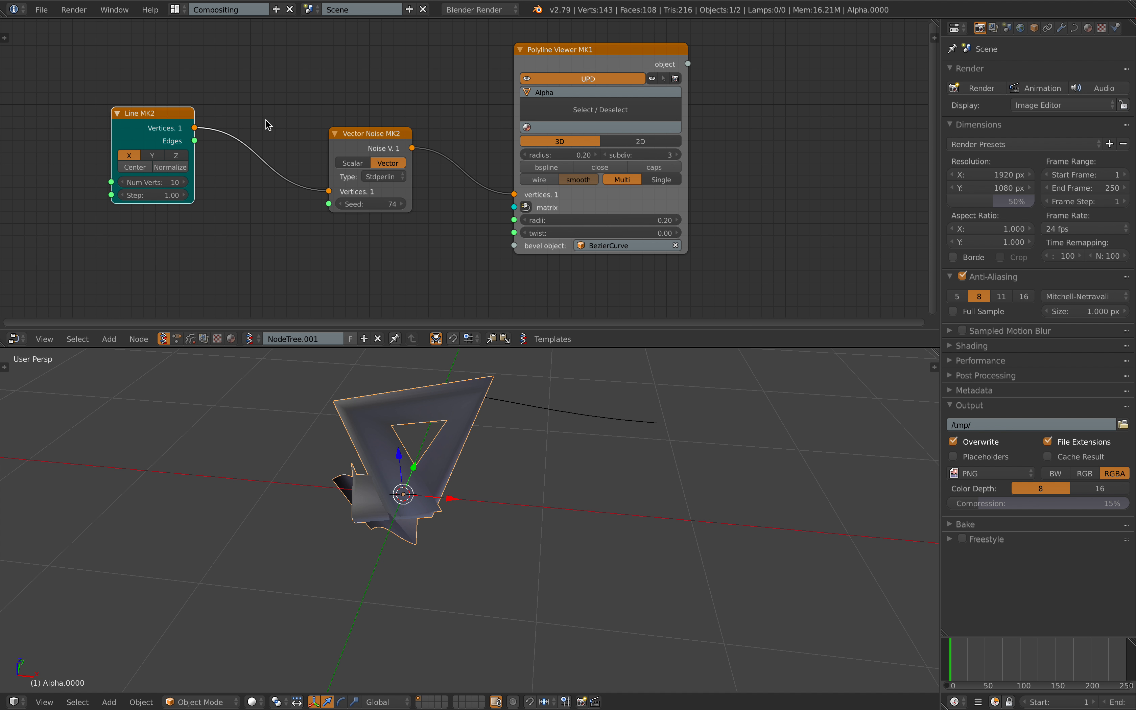
pyautogui.moveTo(274, 123); pyautogui.dragTo(384, 140, button='middle')
pyautogui.moveTo(271, 137); pyautogui.dragTo(238, 144)
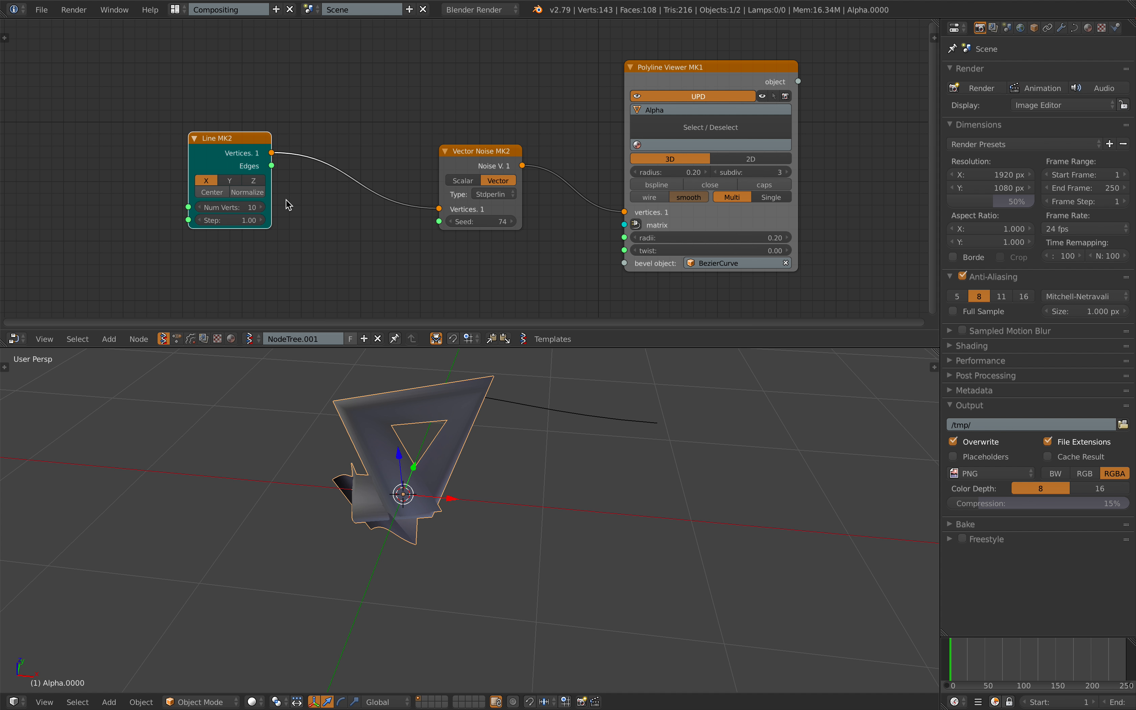
# Set the Line MK2 node to 84 vertices with a step of 0.27 and save the file.
pyautogui.moveTo(254, 224)
pyautogui.mouseDown()
pyautogui.moveTo(219, 224)
pyautogui.moveTo(265, 207)
pyautogui.mouseUp()
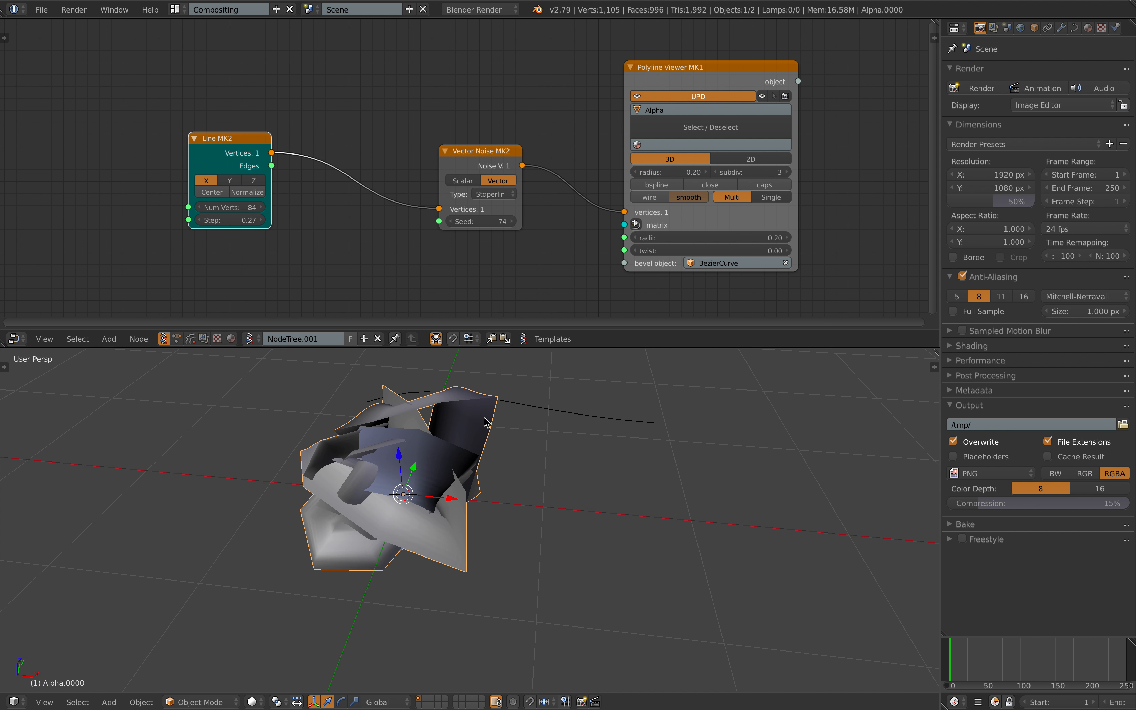
pyautogui.moveTo(485, 418); pyautogui.dragTo(465, 445, button='middle')
pyautogui.hotkey('ctrl', 's')
pyautogui.click(467, 447)
# Set the Polyline Viewer's radii to 0.06 and scale the Bezier profile curve down to roughly 40 percent.
pyautogui.moveTo(709, 237); pyautogui.dragTo(680, 238)
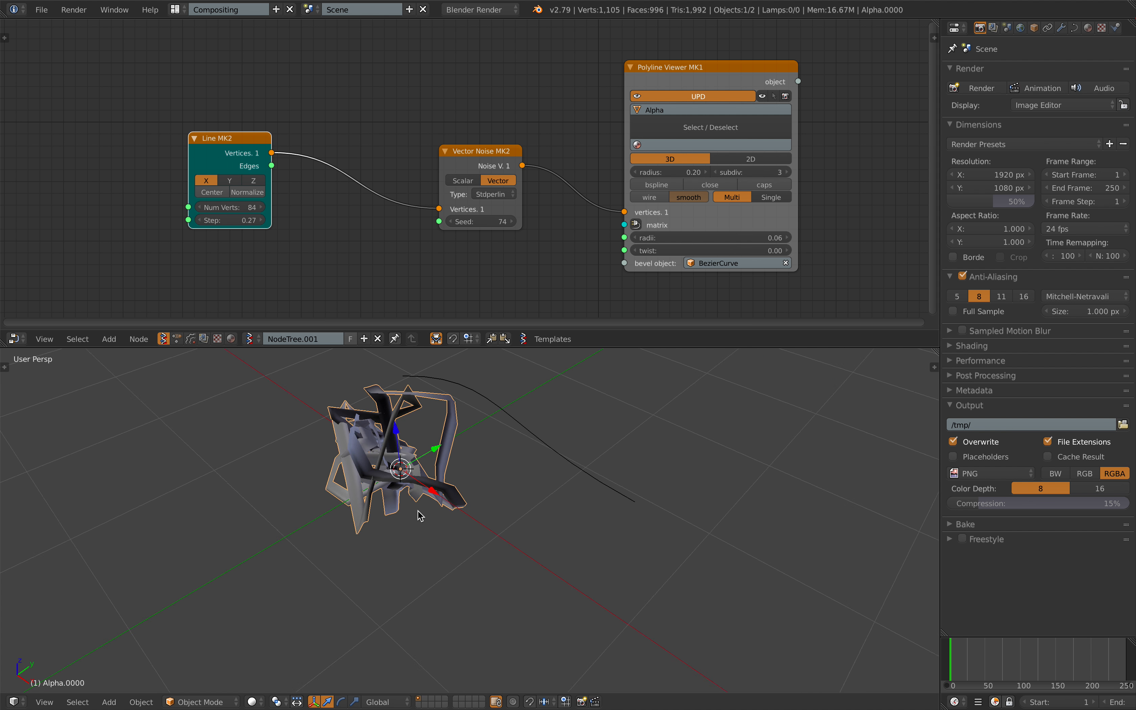
pyautogui.moveTo(423, 513); pyautogui.dragTo(385, 521, button='middle')
pyautogui.rightClick(507, 475)
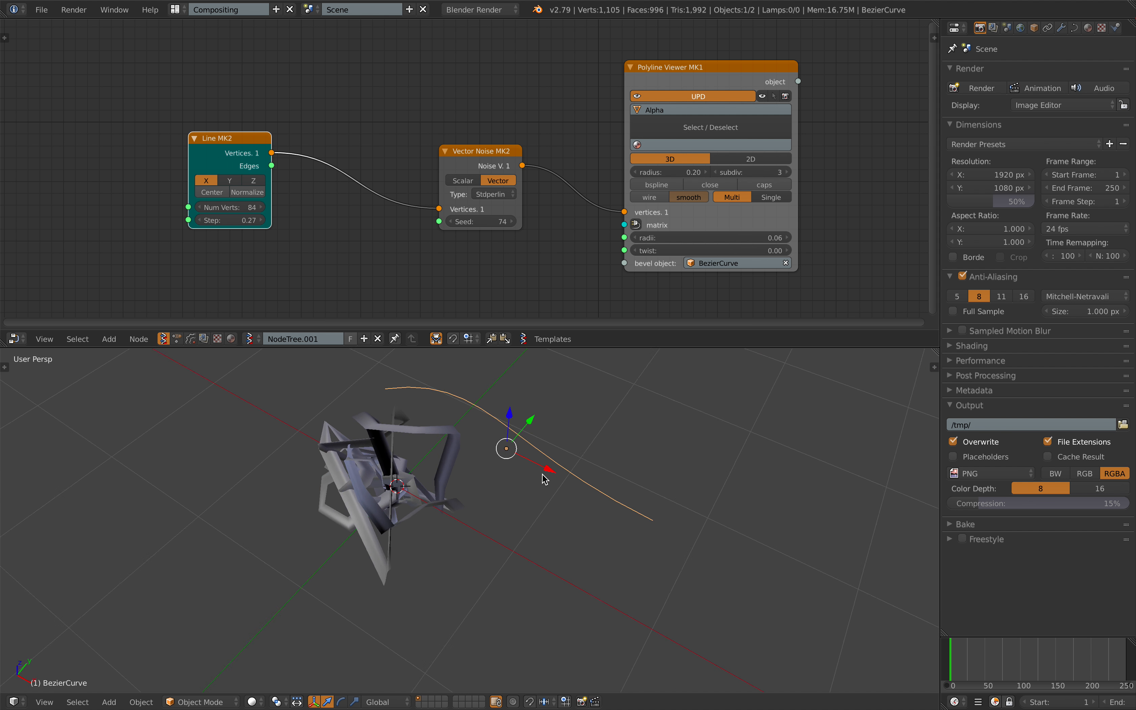
pyautogui.moveTo(507, 474); pyautogui.dragTo(634, 482, button='middle')
pyautogui.press('s')
pyautogui.click(575, 455)
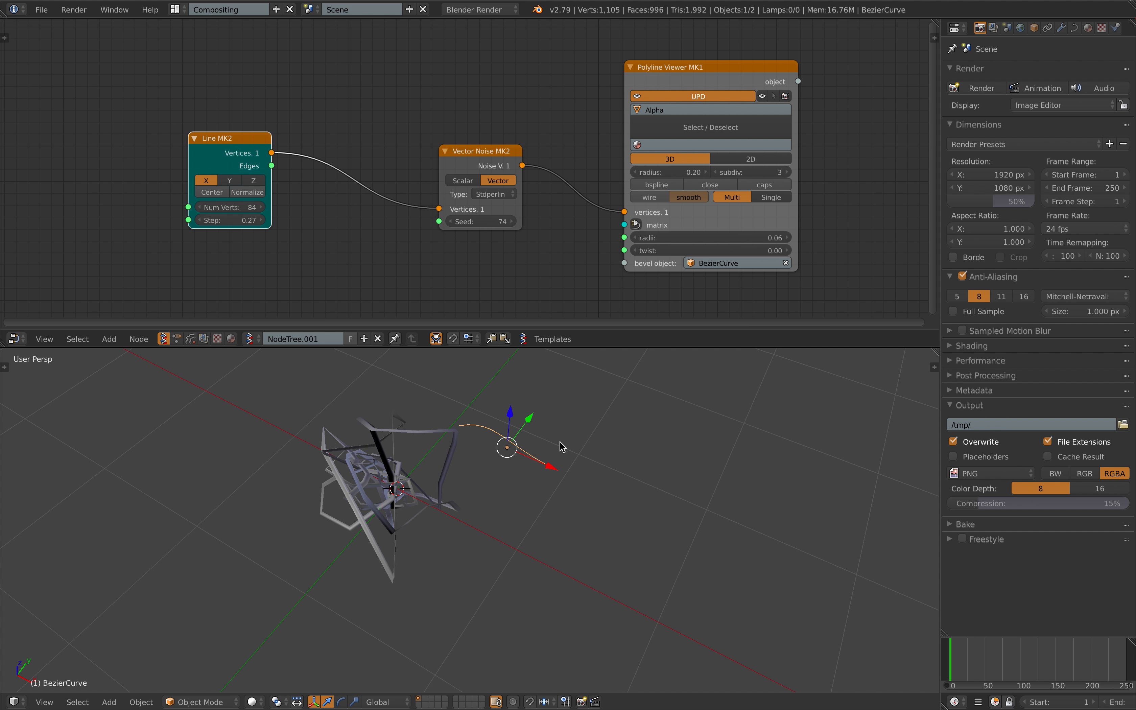
# Enable bspline on the Polyline Viewer node and save the file.
pyautogui.moveTo(544, 221); pyautogui.dragTo(538, 219, button='middle')
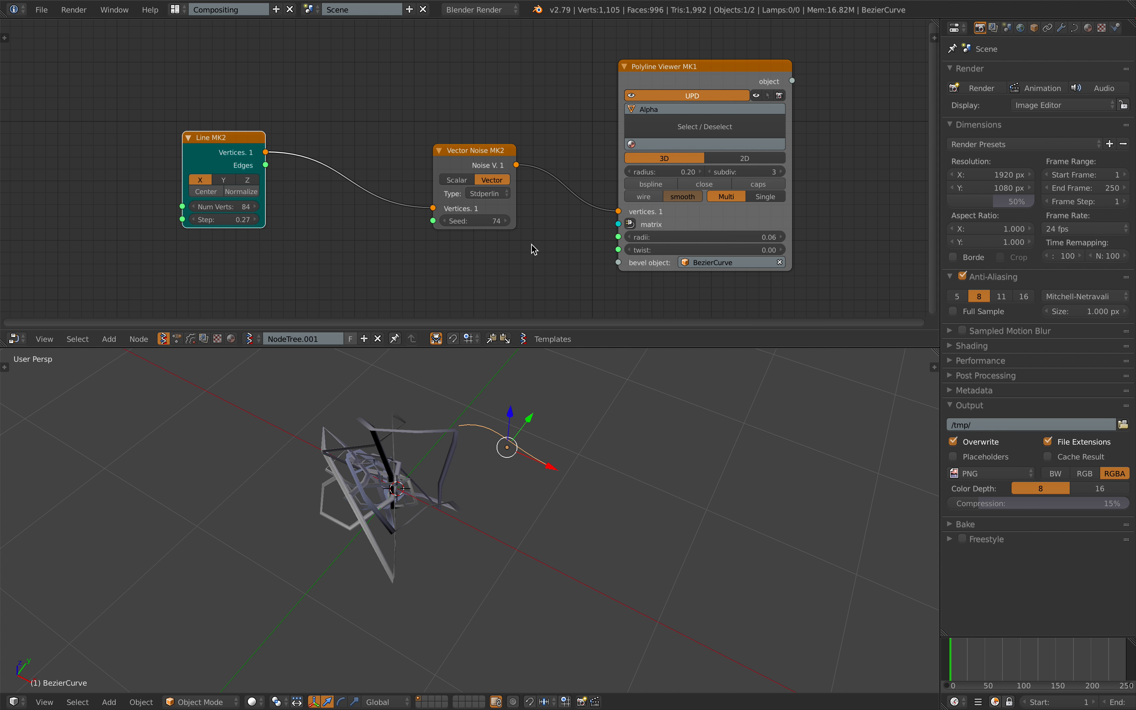
pyautogui.click(663, 185)
pyautogui.moveTo(494, 520); pyautogui.dragTo(404, 472, button='middle')
pyautogui.hotkey('ctrl', 's')
pyautogui.click(641, 467)
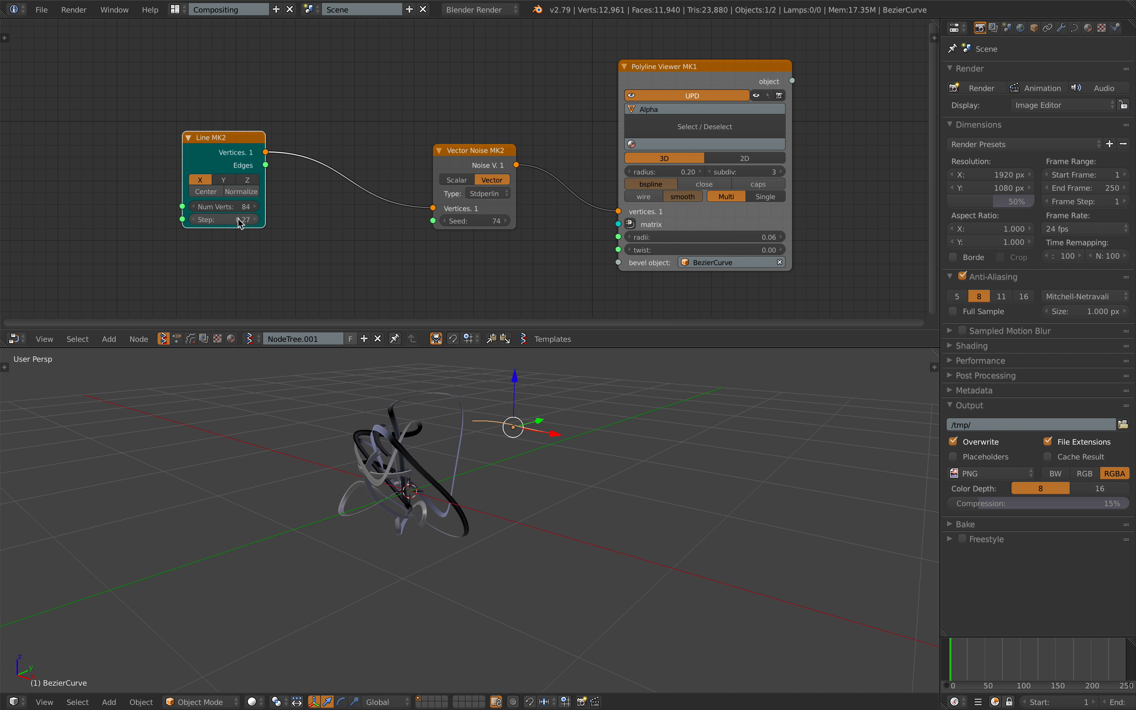
# Increase the Line MK2 node to 238 vertices with a step of 0.29 and save the file.
pyautogui.moveTo(224, 219); pyautogui.dragTo(265, 207)
pyautogui.hotkey('ctrl', 's')
pyautogui.moveTo(507, 500); pyautogui.dragTo(446, 470, button='middle')
pyautogui.click(449, 499)
# Select the generated tangled ribbon object Alpha.0000 in the 3D view and save the file.
pyautogui.scroll(4, 449, 496)
pyautogui.scroll(-2, 445, 470)
pyautogui.rightClick(475, 472)
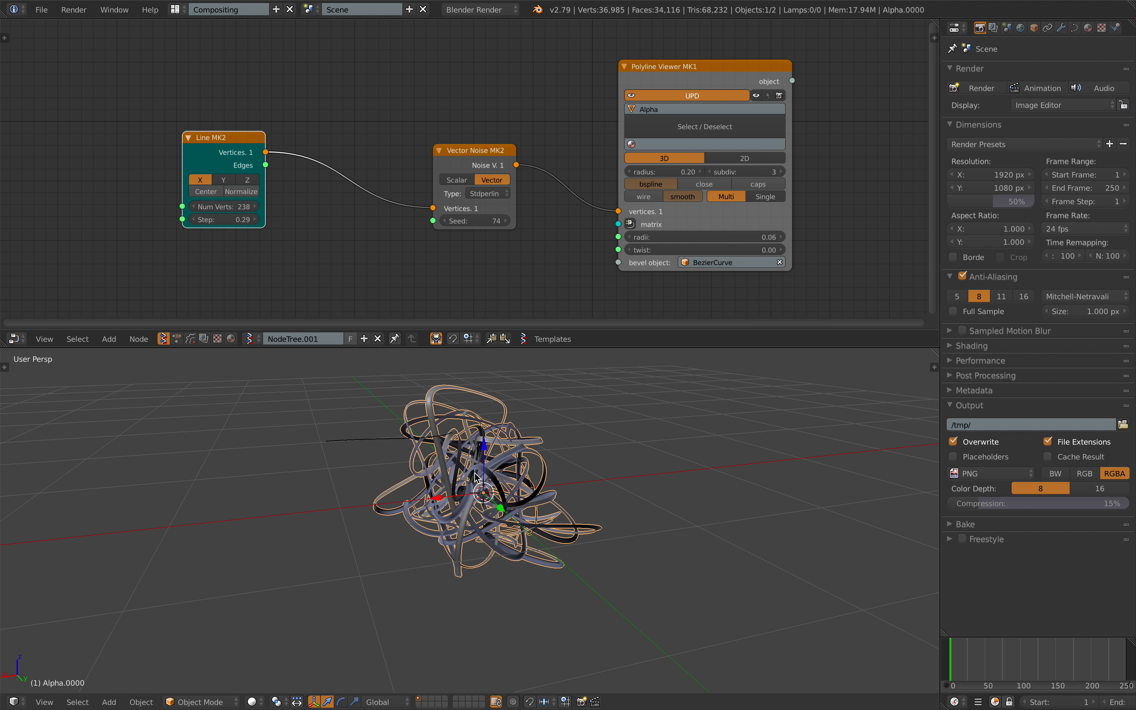
pyautogui.press('a')
pyautogui.rightClick(522, 453)
pyautogui.moveTo(523, 454); pyautogui.dragTo(458, 465, button='middle')
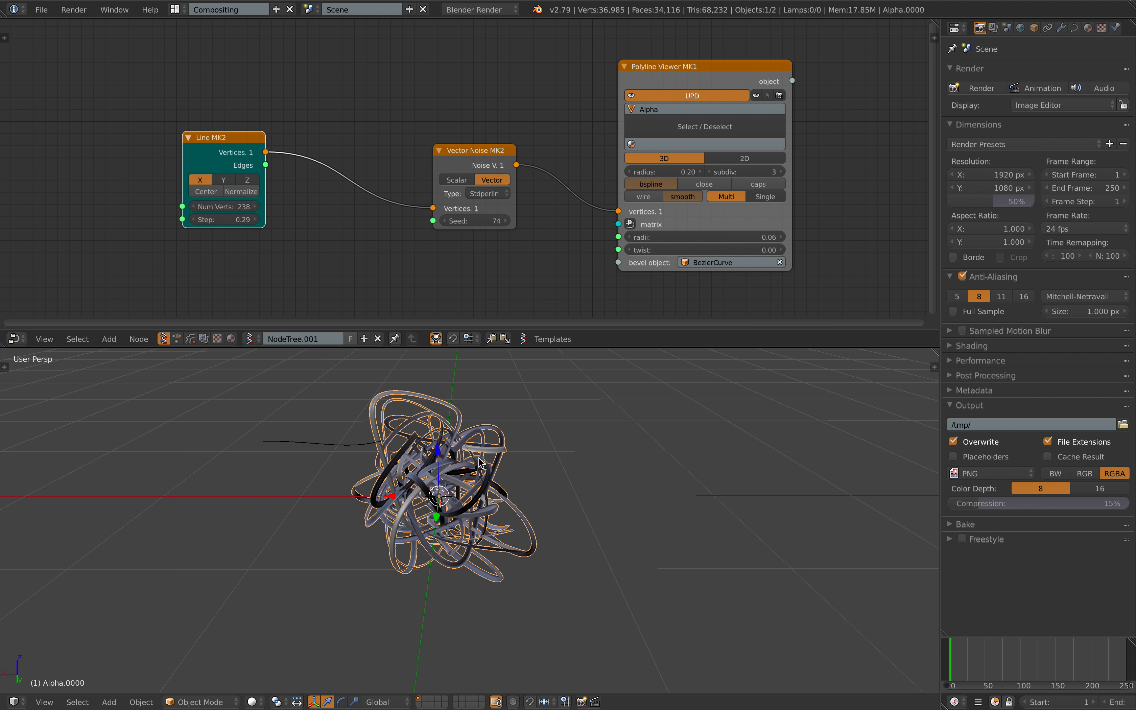
pyautogui.scroll(-2, 549, 115)
pyautogui.moveTo(595, 113); pyautogui.dragTo(533, 126, button='middle')
pyautogui.scroll(2, 512, 71)
pyautogui.moveTo(496, 69); pyautogui.dragTo(517, 76, button='middle')
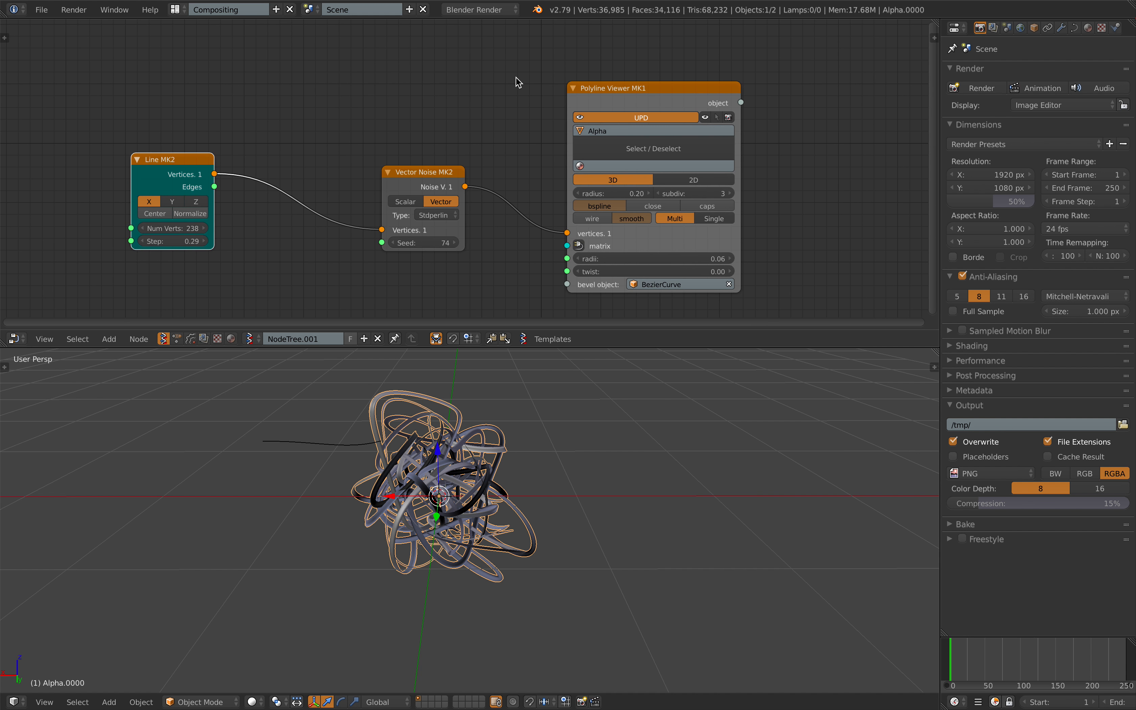
pyautogui.hotkey('ctrl', 's')
pyautogui.click(517, 76)
# Create a new material for Alpha.0000 with Object Color enabled and save the file.
pyautogui.moveTo(631, 161); pyautogui.dragTo(610, 147, button='middle')
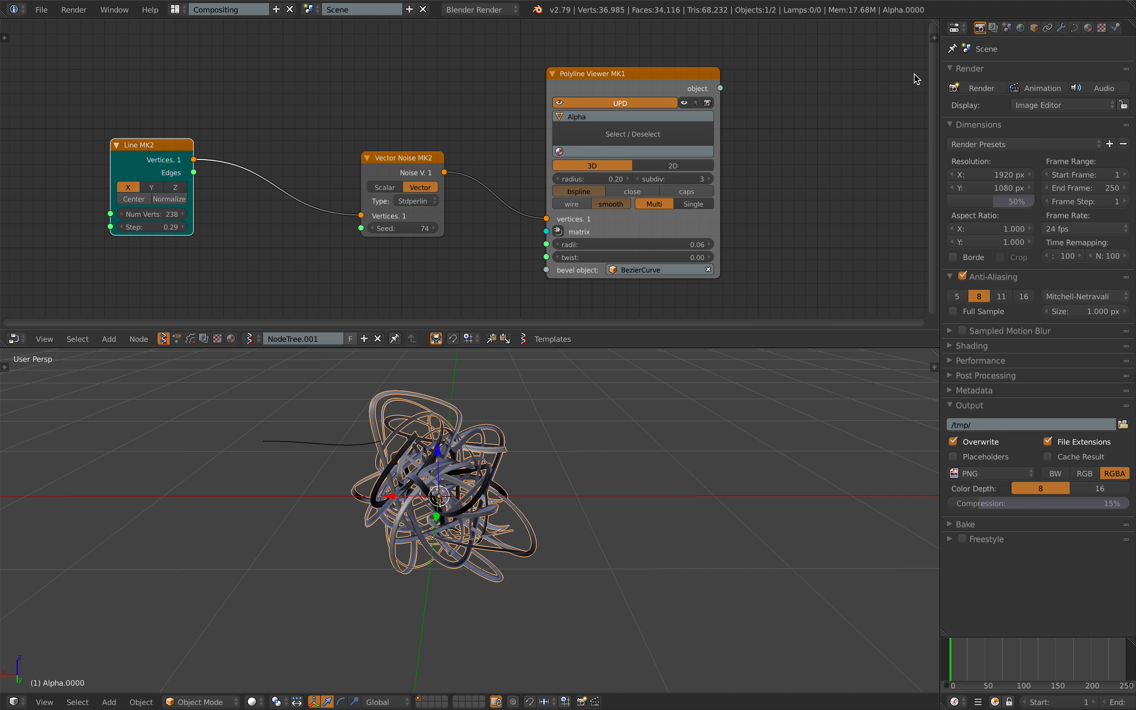
pyautogui.click(1088, 28)
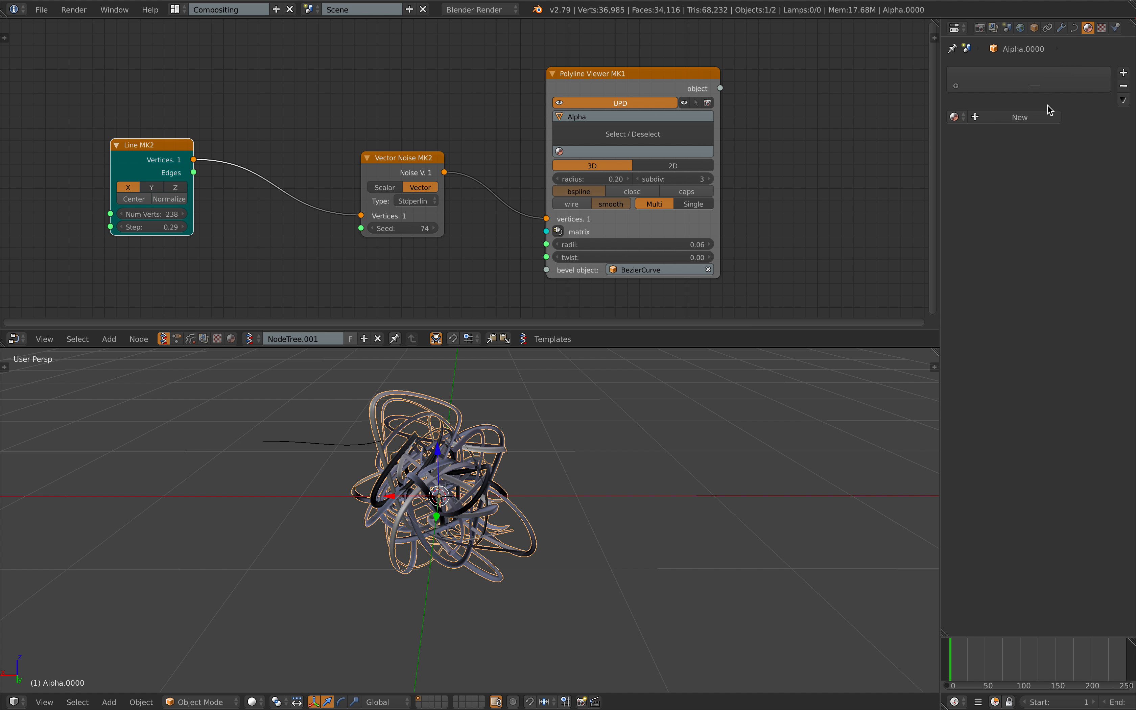
pyautogui.click(1049, 116)
pyautogui.scroll(-5, 980, 461)
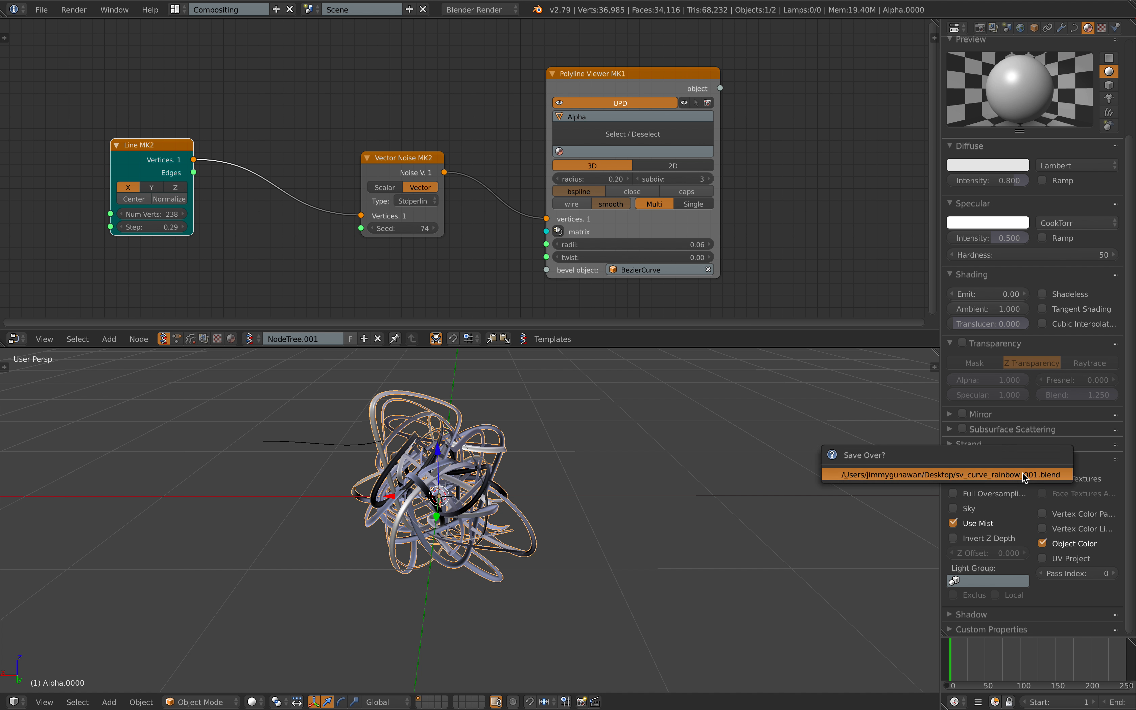
# Assign Material.001 as the material in the Polyline Viewer node.
pyautogui.click(640, 150)
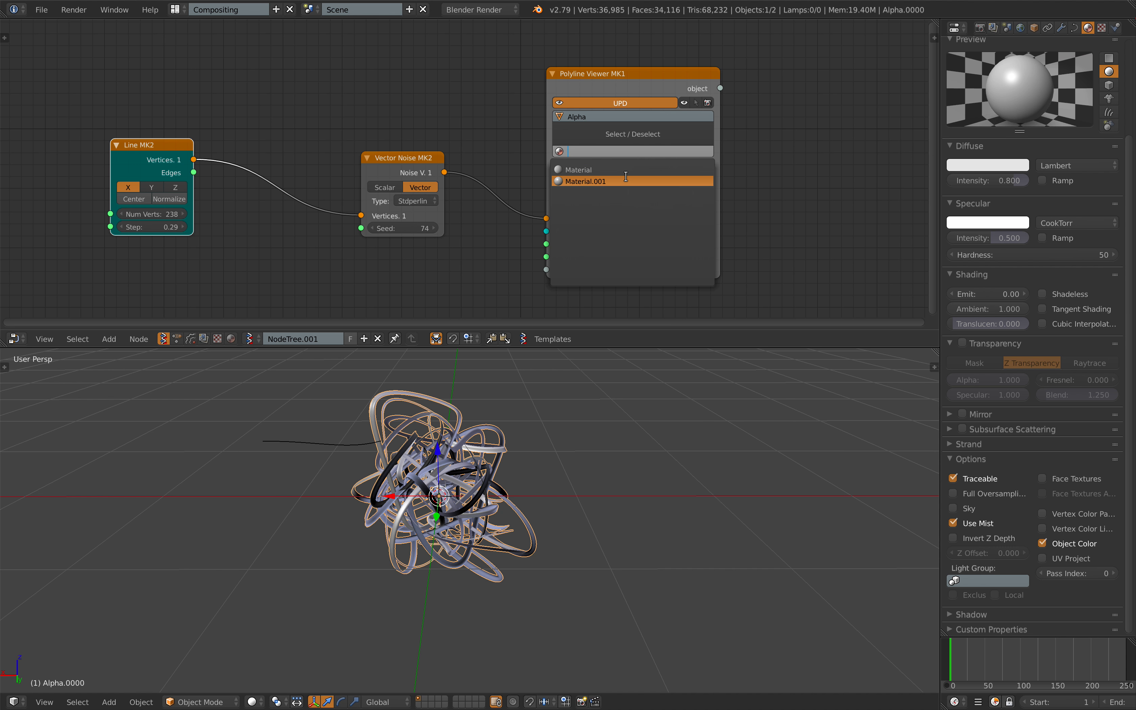
pyautogui.click(591, 181)
pyautogui.moveTo(636, 76); pyautogui.dragTo(633, 79)
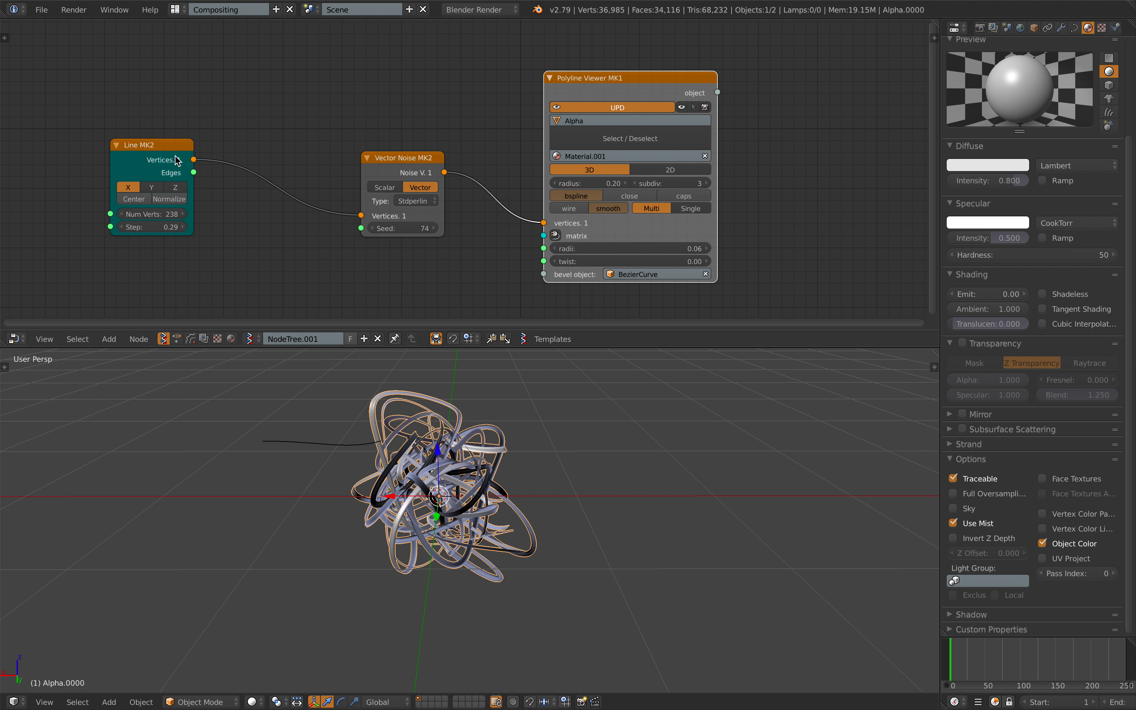
# Move the Line MK2 node closer to Vector Noise, shift Vector Noise slightly, and select the Polyline Viewer node.
pyautogui.moveTo(177, 161); pyautogui.dragTo(244, 150)
pyautogui.moveTo(414, 160); pyautogui.dragTo(406, 152)
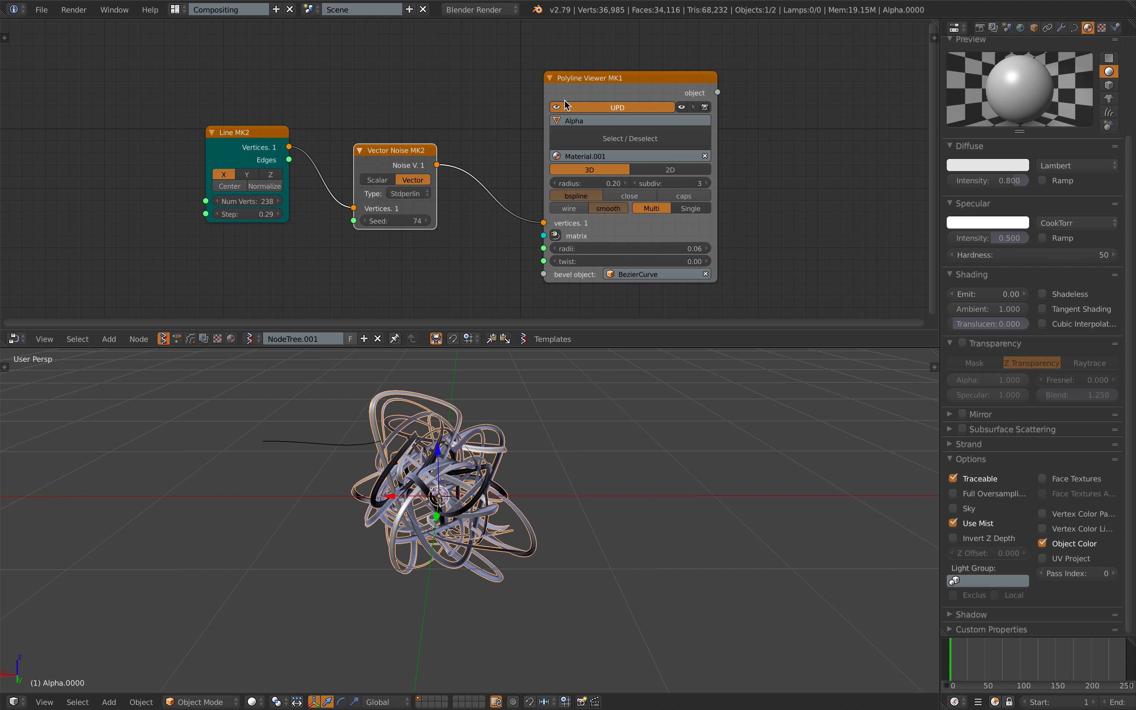
pyautogui.click(611, 81)
pyautogui.moveTo(534, 460); pyautogui.dragTo(533, 454, button='middle')
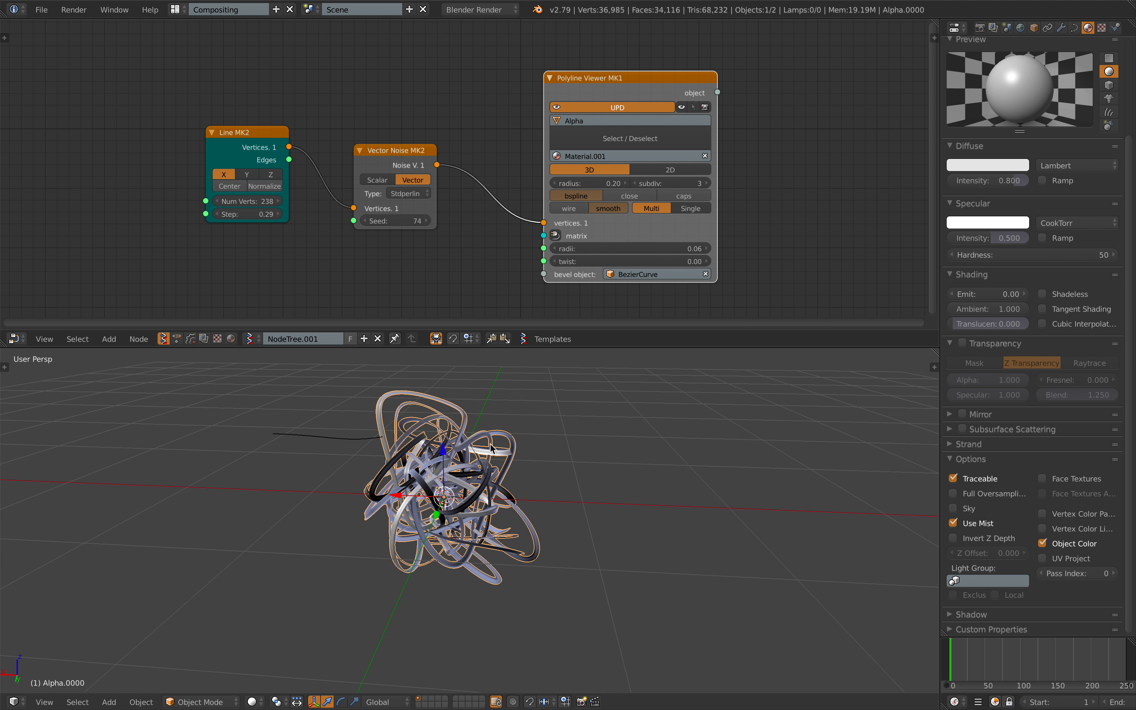
# Save the file and add an Object ID Set MK2 node beside the Polyline Viewer node.
pyautogui.hotkey('ctrl', 's')
pyautogui.click(590, 444)
pyautogui.moveTo(637, 217); pyautogui.dragTo(678, 189, button='middle')
pyautogui.moveTo(798, 117); pyautogui.dragTo(609, 157, button='middle')
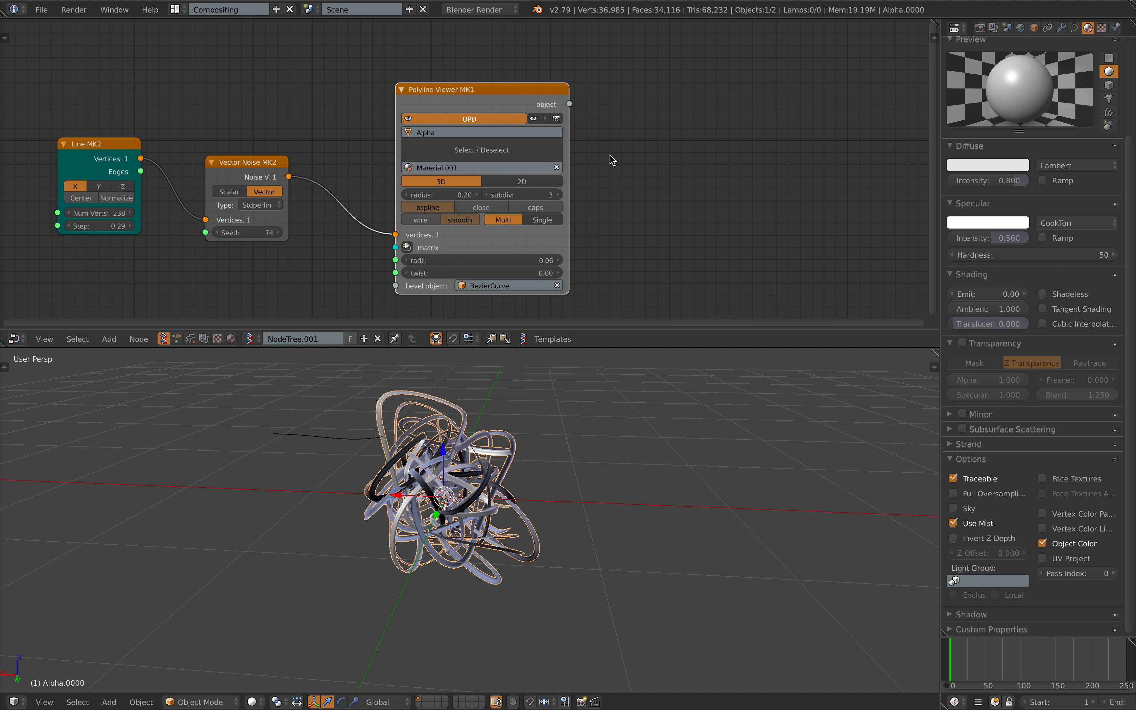
pyautogui.hotkey('shift', 'a')
pyautogui.click(644, 146)
pyautogui.write('object i')
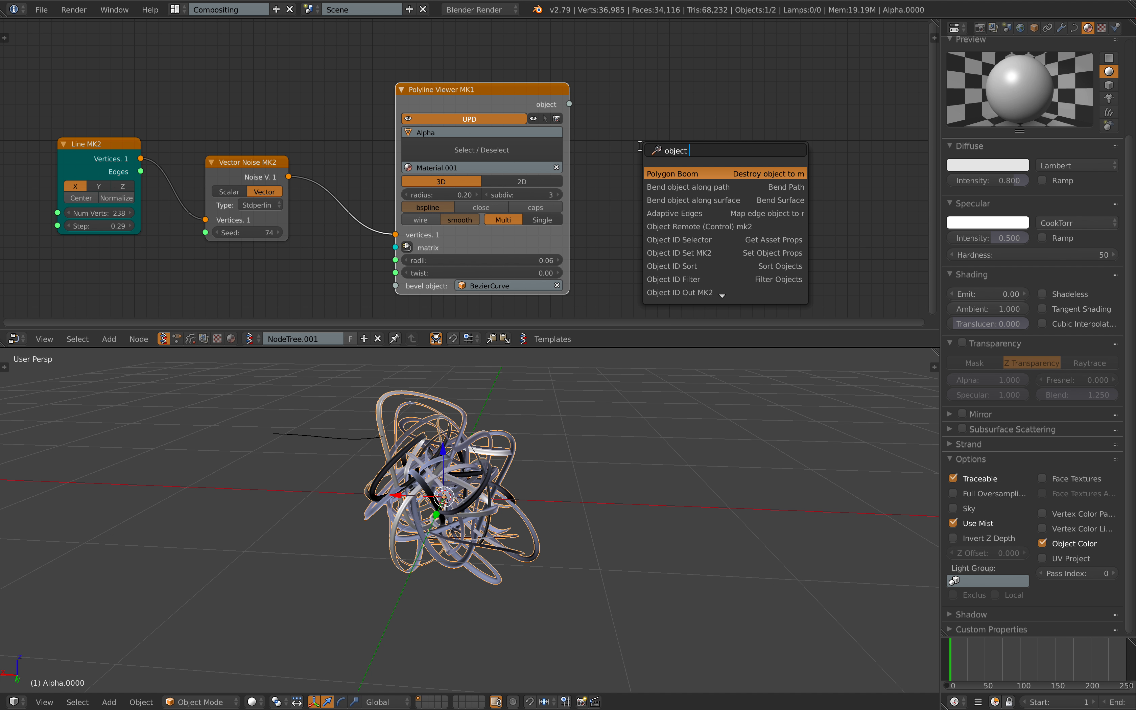
pyautogui.press('Down')
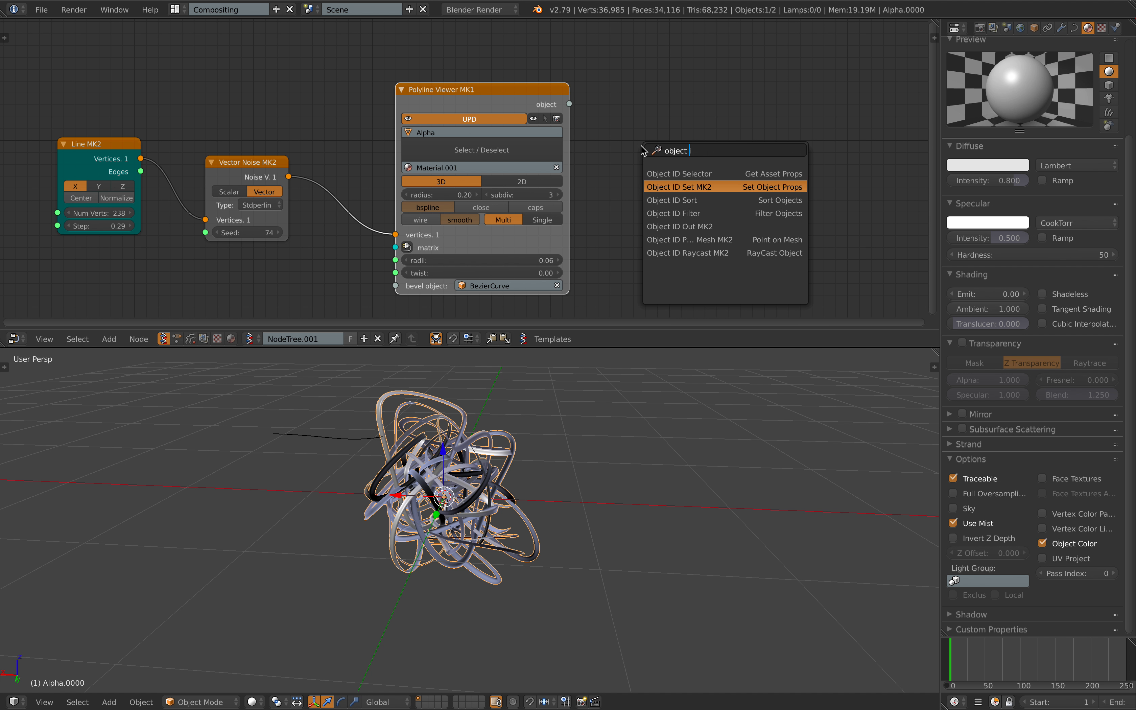
pyautogui.press('Return')
# Connect the Polyline Viewer's object output to Object ID Set's Objects input, set its property to color, and move the node farther away.
pyautogui.moveTo(570, 104); pyautogui.dragTo(641, 210)
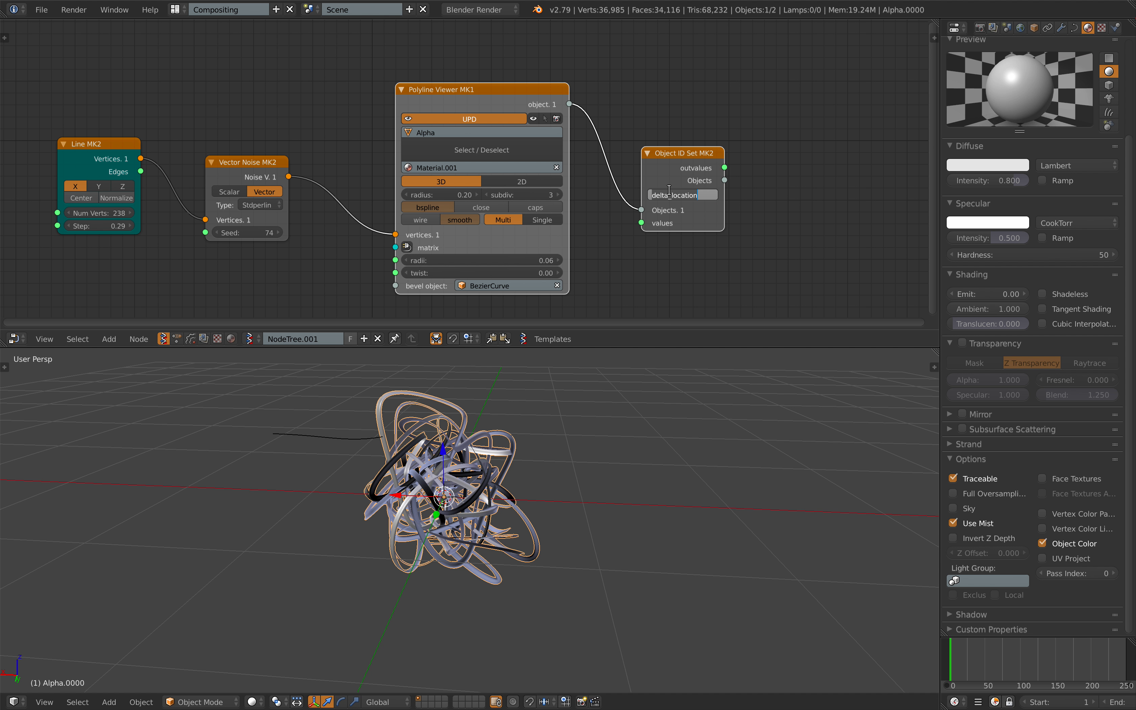
pyautogui.moveTo(680, 164); pyautogui.dragTo(742, 154)
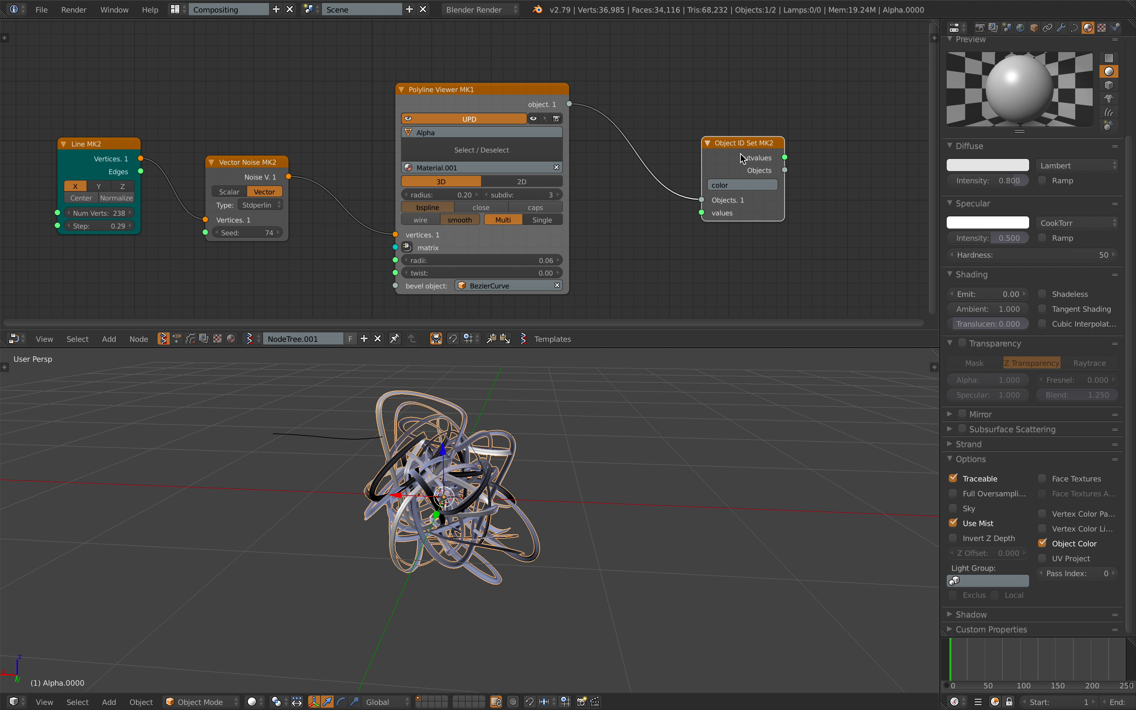
pyautogui.moveTo(708, 182); pyautogui.dragTo(688, 123, button='middle')
pyautogui.scroll(3, 688, 123)
pyautogui.moveTo(808, 155); pyautogui.dragTo(828, 155)
# Add a Color in MK1 node below and before the Object ID Set node.
pyautogui.hotkey('alt', 'space')
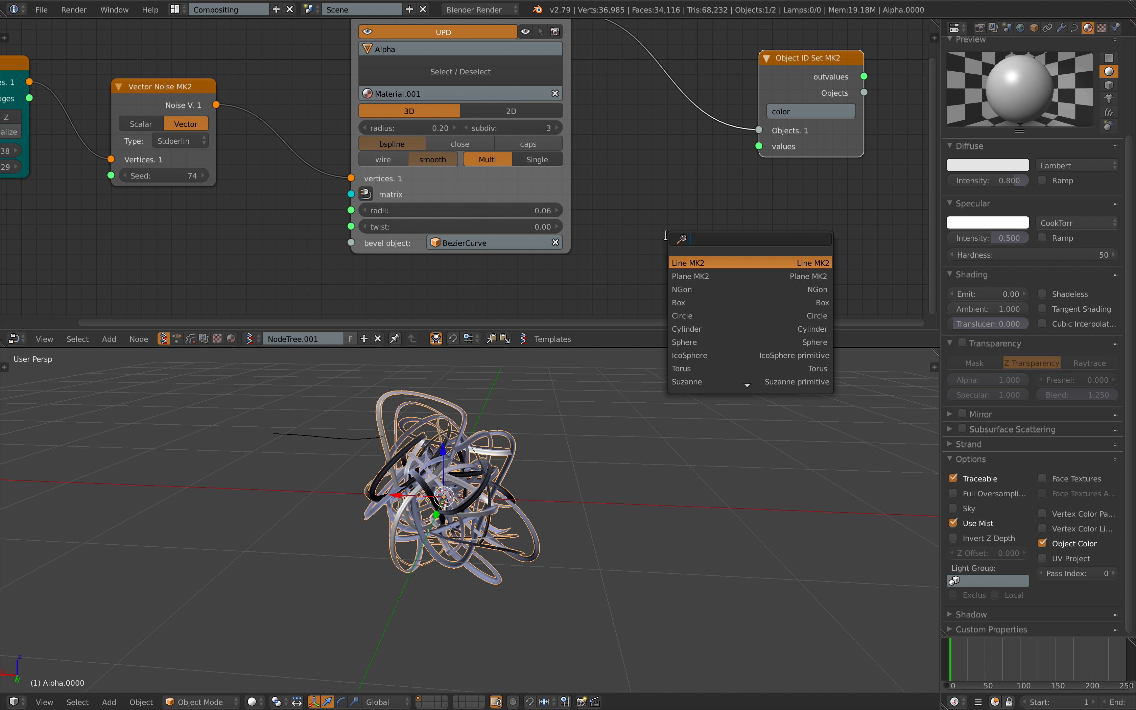
pyautogui.write('color i')
pyautogui.press('Return')
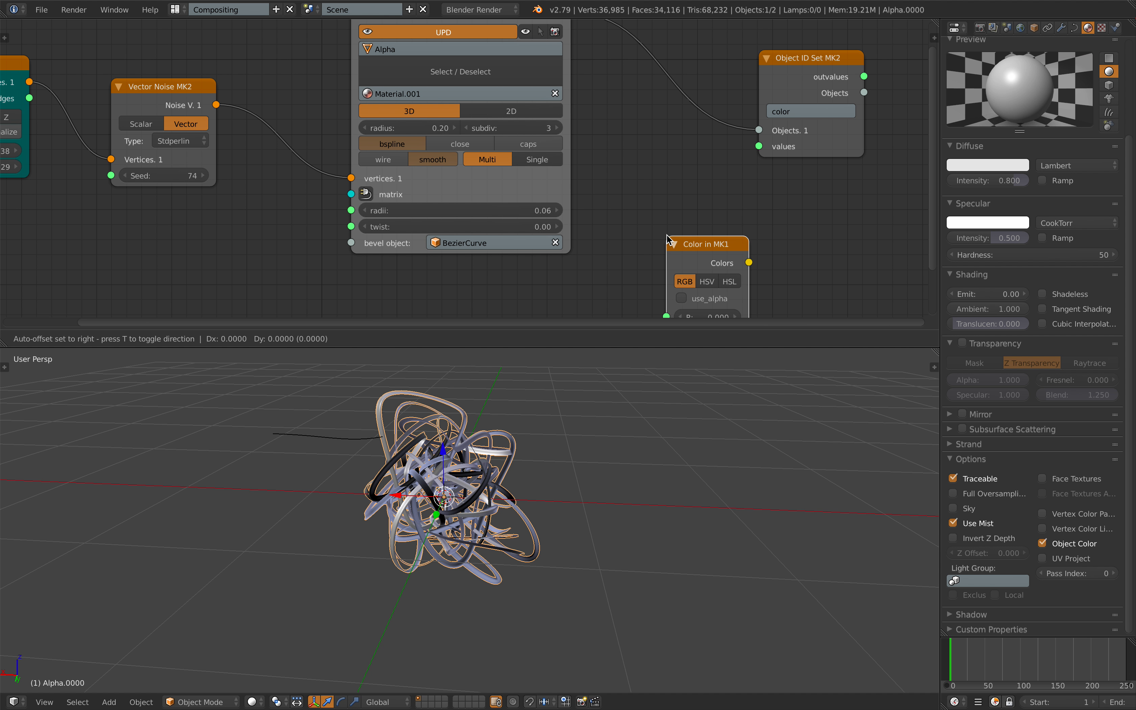
pyautogui.click(636, 187)
pyautogui.moveTo(649, 181); pyautogui.dragTo(596, 141, button='middle')
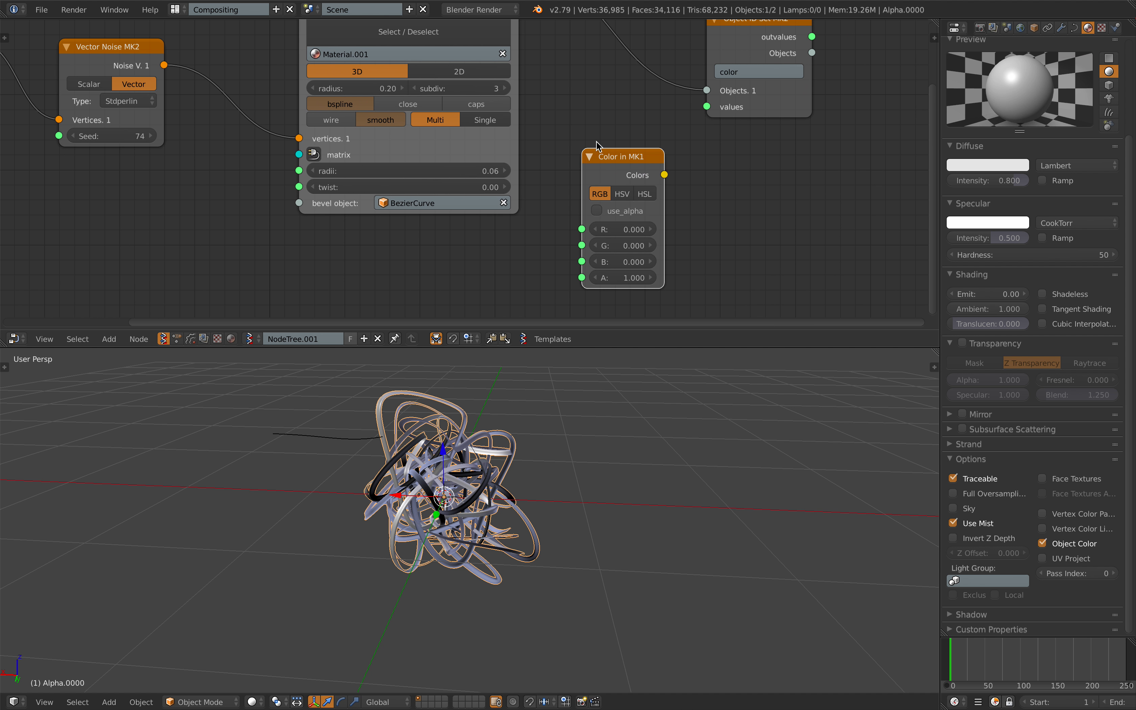
# Enable use_alpha on the Color in node, connect its Colors output to Object ID Set's values input, and save the file.
pyautogui.click(622, 211)
pyautogui.moveTo(664, 175); pyautogui.dragTo(707, 107)
pyautogui.moveTo(759, 111); pyautogui.dragTo(781, 123)
pyautogui.hotkey('ctrl', 's')
pyautogui.click(781, 123)
# Set the Color in node to HSV with H 0.844, S 1 and V 1, and deselect the ribbon object.
pyautogui.moveTo(647, 228)
pyautogui.mouseDown()
pyautogui.moveTo(647, 261)
pyautogui.moveTo(657, 229)
pyautogui.moveTo(591, 229)
pyautogui.moveTo(633, 230)
pyautogui.mouseUp()
pyautogui.write('1')
pyautogui.press('Return')
pyautogui.moveTo(643, 423); pyautogui.dragTo(501, 416, button='middle')
pyautogui.press('a')
pyautogui.scroll(-1, 514, 473)
pyautogui.moveTo(514, 474); pyautogui.dragTo(569, 457, button='middle')
# Try other Vector Noise seeds, settling on 464, and save the file.
pyautogui.moveTo(387, 192); pyautogui.dragTo(594, 233, button='middle')
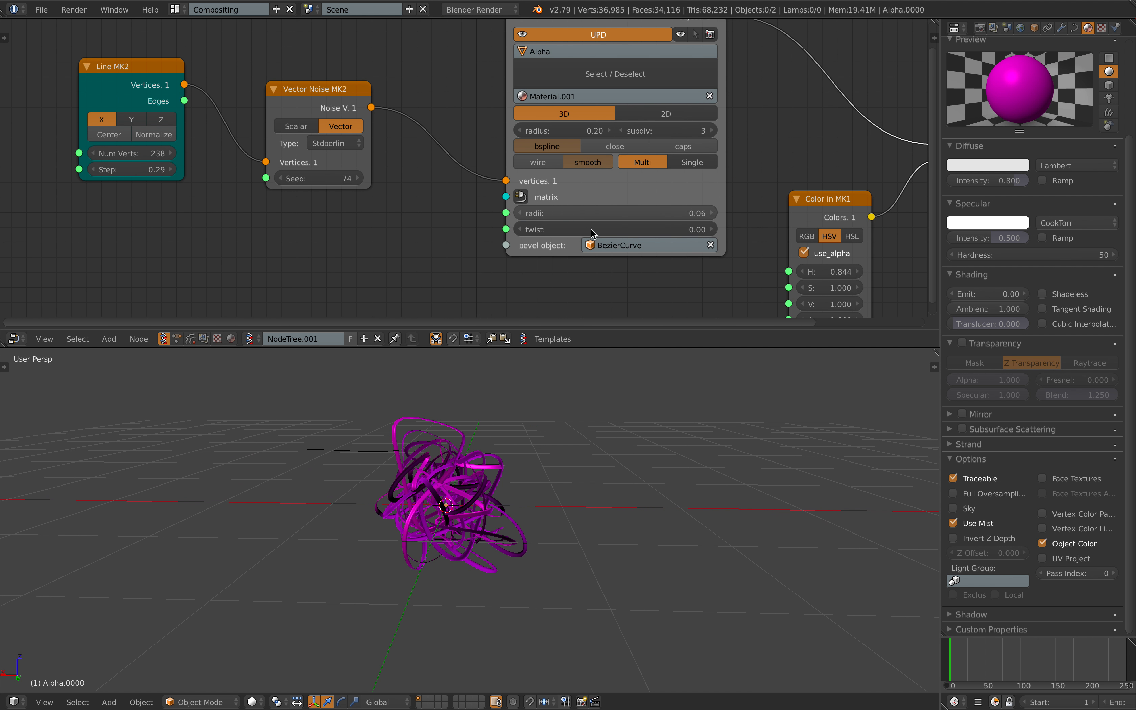
pyautogui.scroll(-1, 593, 233)
pyautogui.moveTo(333, 177); pyautogui.dragTo(407, 179)
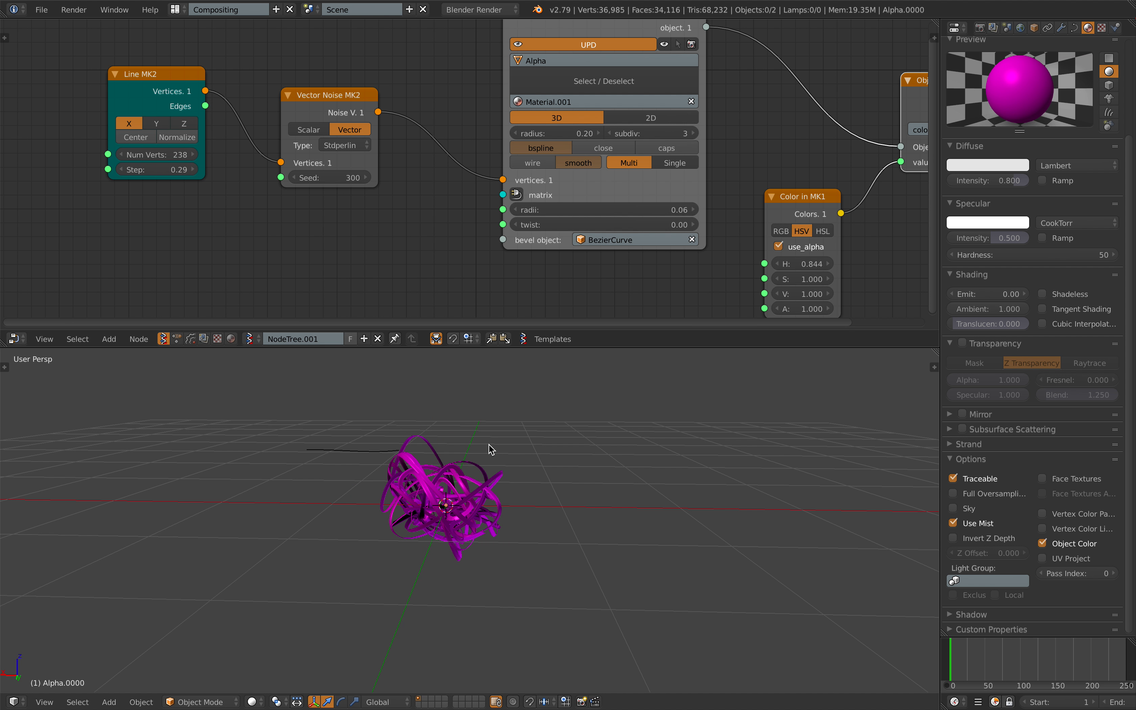
pyautogui.moveTo(490, 449); pyautogui.dragTo(477, 446, button='middle')
pyautogui.hotkey('ctrl', 's')
pyautogui.press('Return')
pyautogui.moveTo(337, 183); pyautogui.dragTo(394, 182)
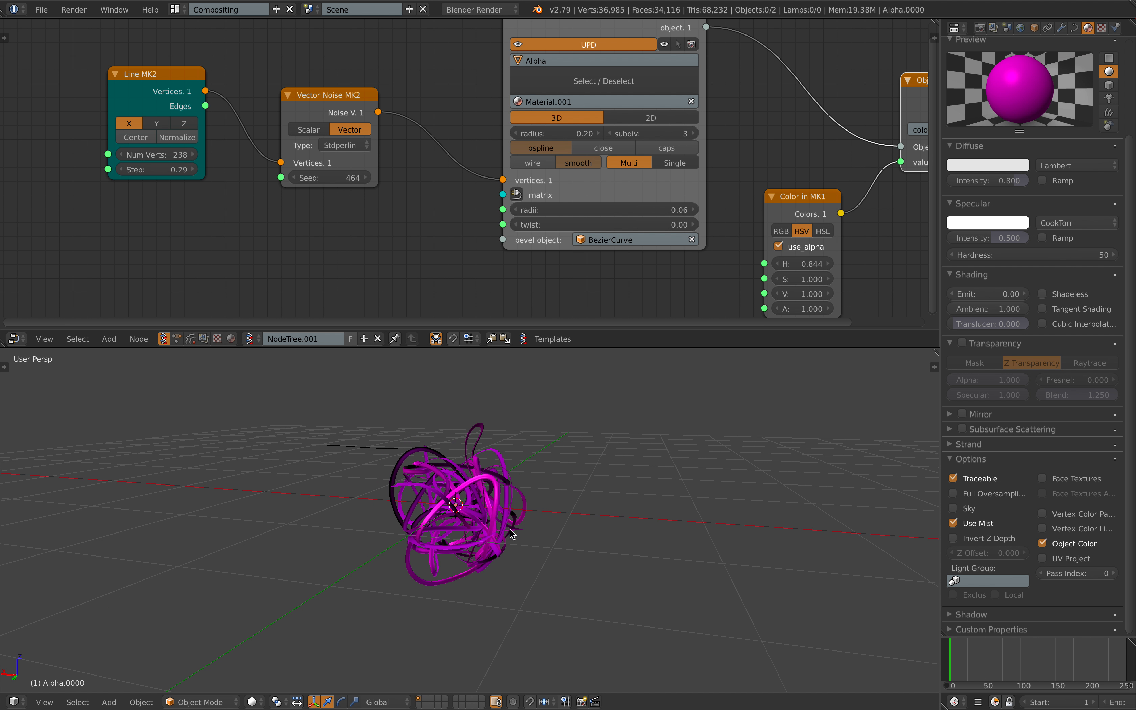
# Set the Polyline Viewer's twist to 4.02.
pyautogui.scroll(2, 461, 508)
pyautogui.moveTo(509, 533); pyautogui.dragTo(540, 528, button='middle')
pyautogui.moveTo(604, 225); pyautogui.dragTo(547, 223)
# Move the Vector Noise and Line MK2 nodes up so they line up beside the Polyline Viewer.
pyautogui.scroll(-1, 548, 223)
pyautogui.moveTo(455, 203); pyautogui.dragTo(485, 203, button='middle')
pyautogui.moveTo(421, 130); pyautogui.dragTo(455, 88)
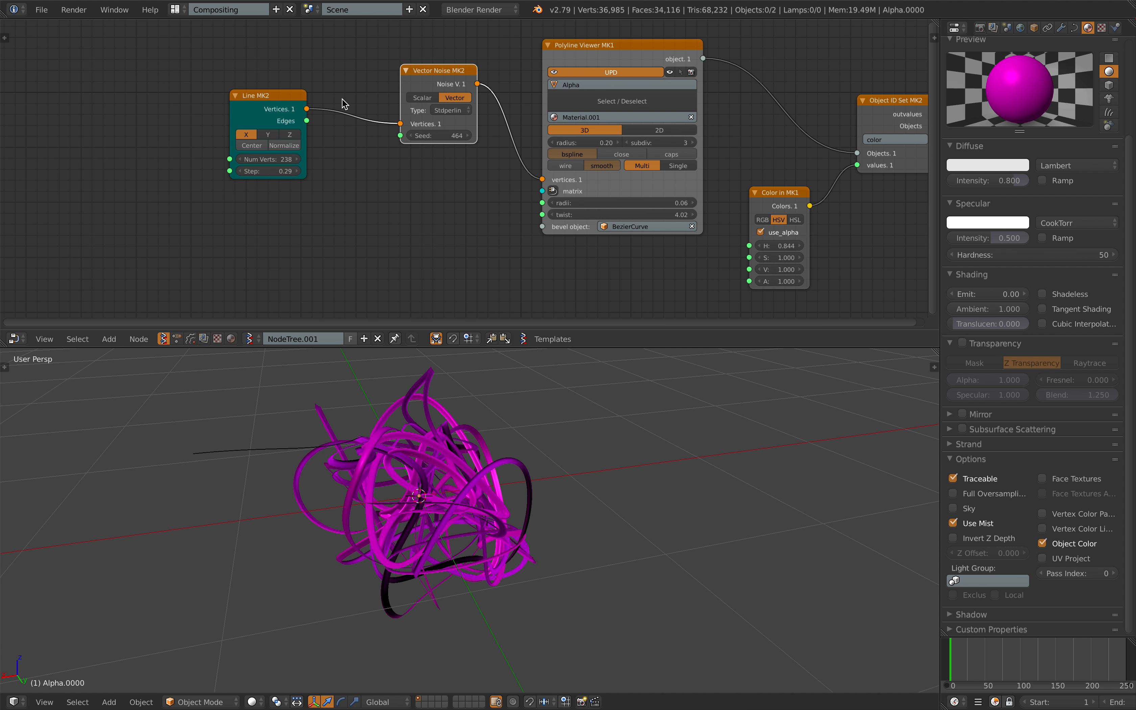
pyautogui.moveTo(285, 101); pyautogui.dragTo(307, 77)
# Save the project as a new version named sv_curve_rainbow_002.blend.
pyautogui.click(42, 10)
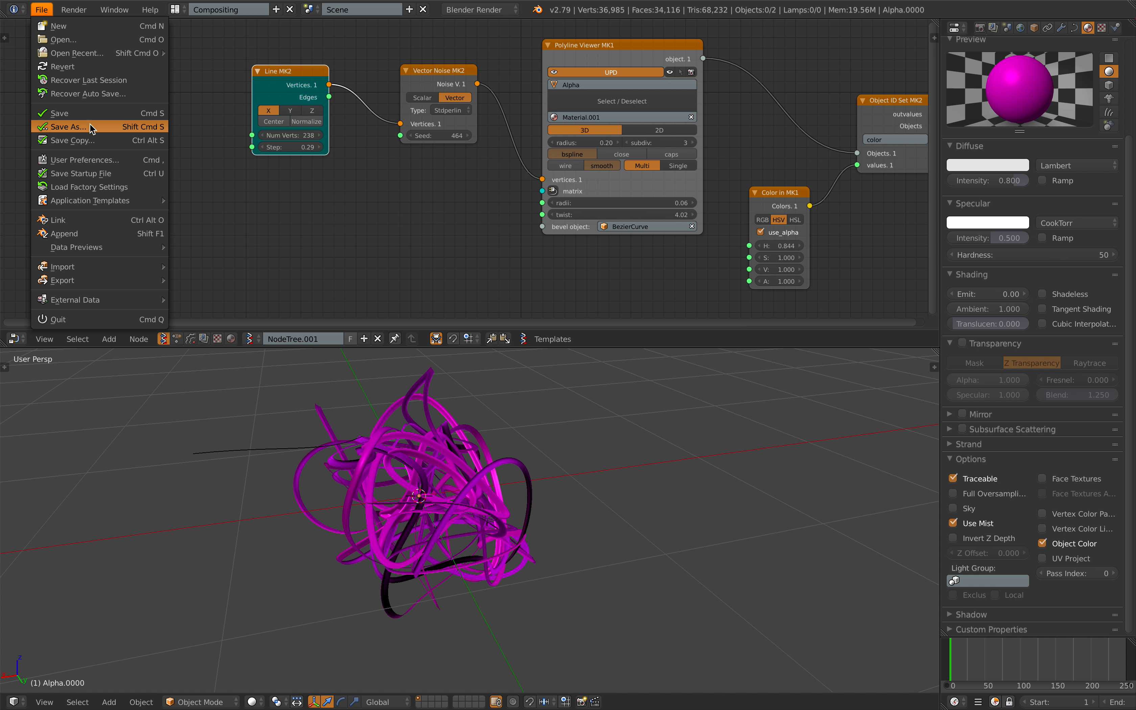
pyautogui.click(89, 126)
pyautogui.click(1038, 62)
pyautogui.press('Return')
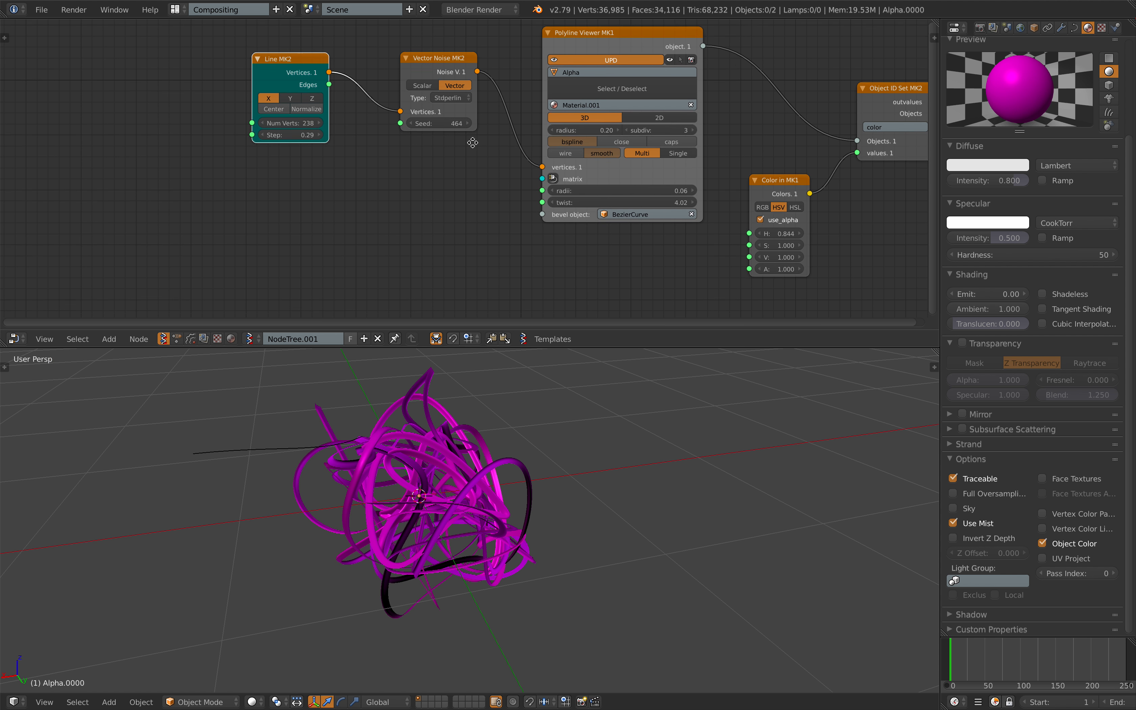
# Save the file and add a second Line MK2 node below the Vector Noise node.
pyautogui.moveTo(344, 443); pyautogui.dragTo(502, 486, button='middle')
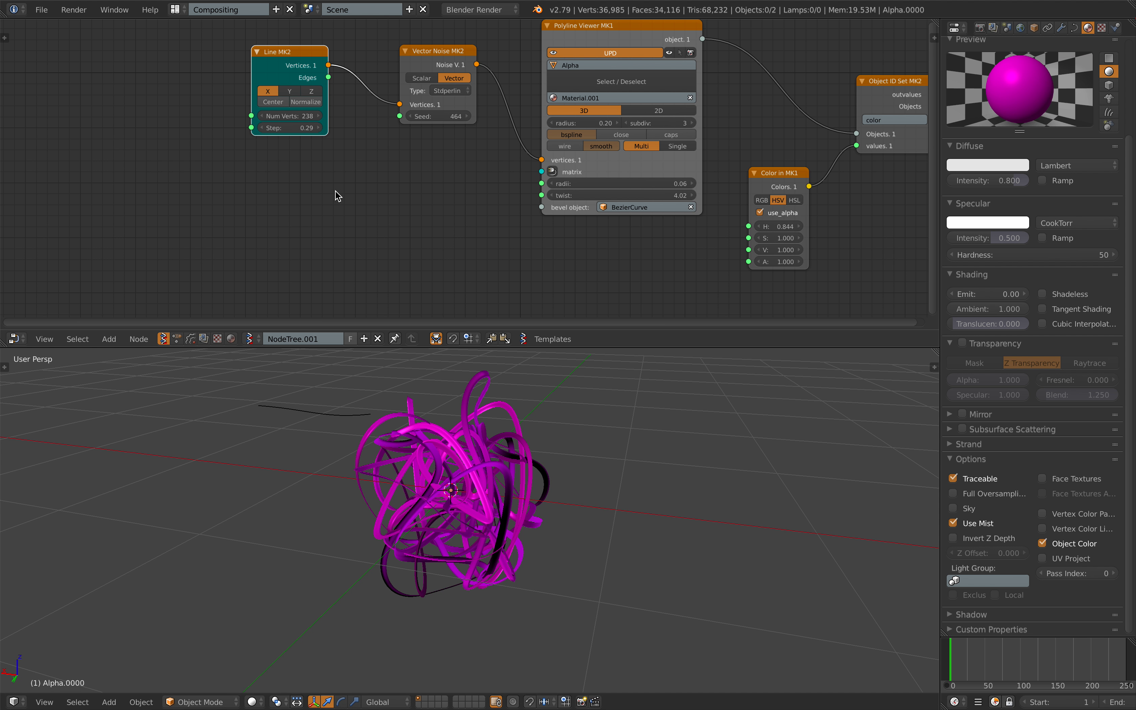
pyautogui.moveTo(336, 191); pyautogui.dragTo(343, 195, button='middle')
pyautogui.hotkey('ctrl', 's')
pyautogui.click(318, 191)
pyautogui.hotkey('alt', 'space')
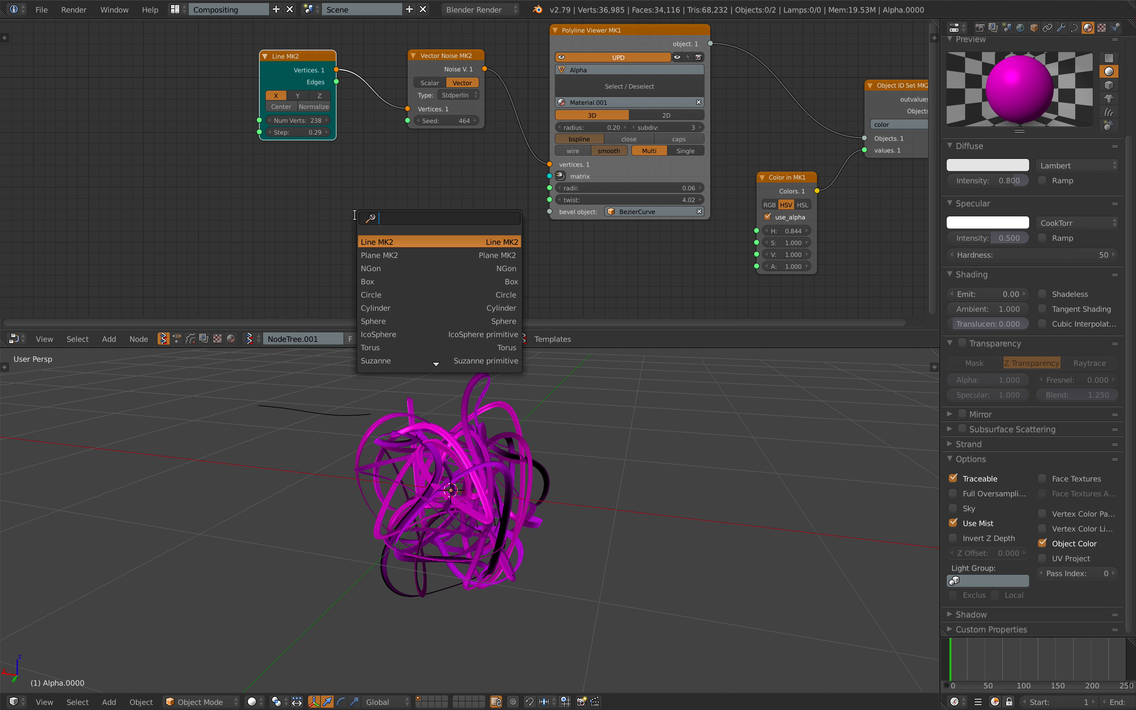
pyautogui.press('Return')
pyautogui.click(388, 178)
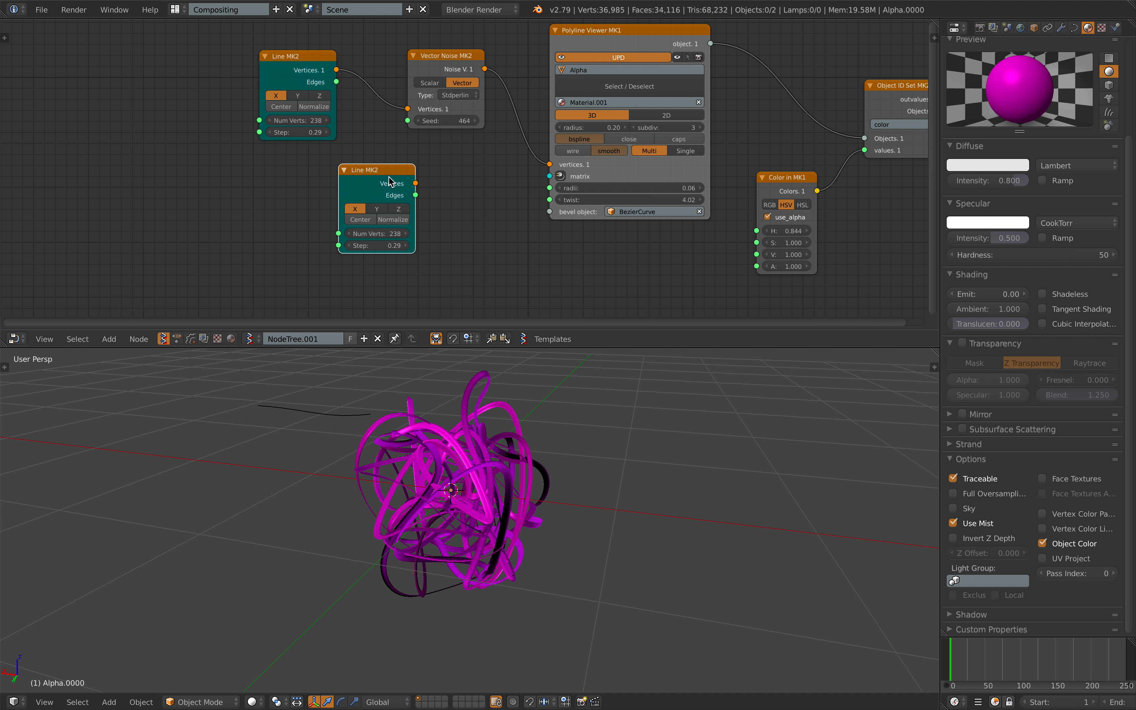
# Connect the second Line MK2's vertices to the Polyline Viewer's matrix input and set its Num Verts to 10.
pyautogui.moveTo(329, 486); pyautogui.dragTo(353, 516, button='middle')
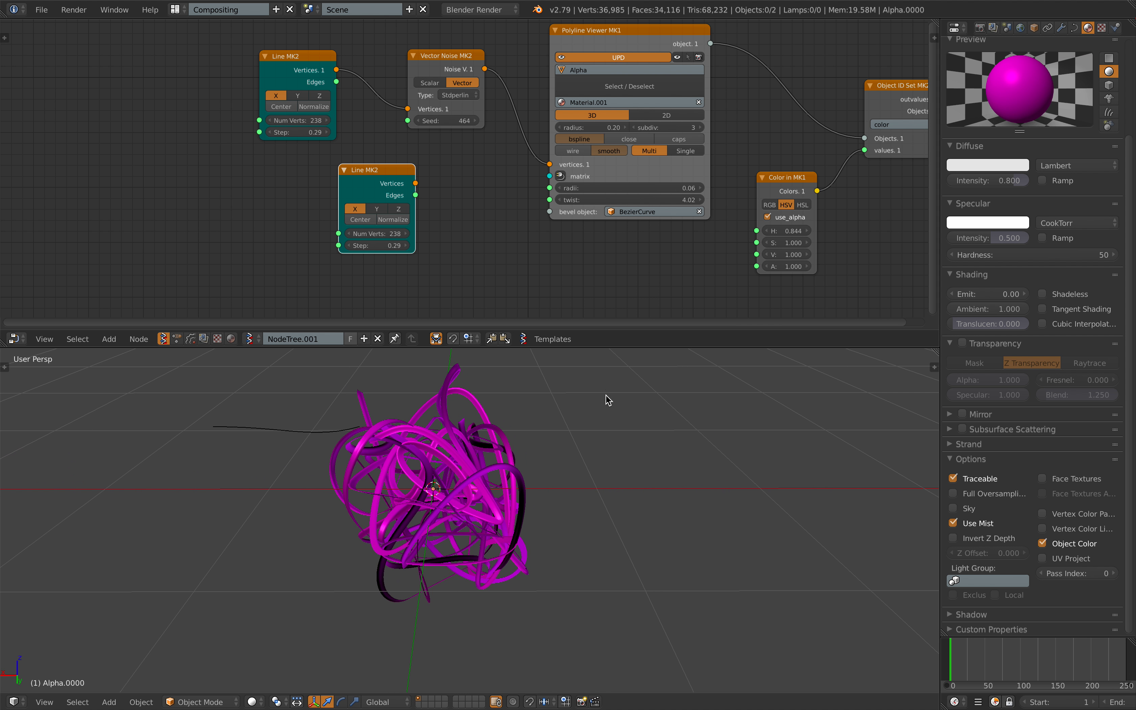
pyautogui.moveTo(410, 183); pyautogui.dragTo(496, 157)
pyautogui.scroll(1, 440, 195)
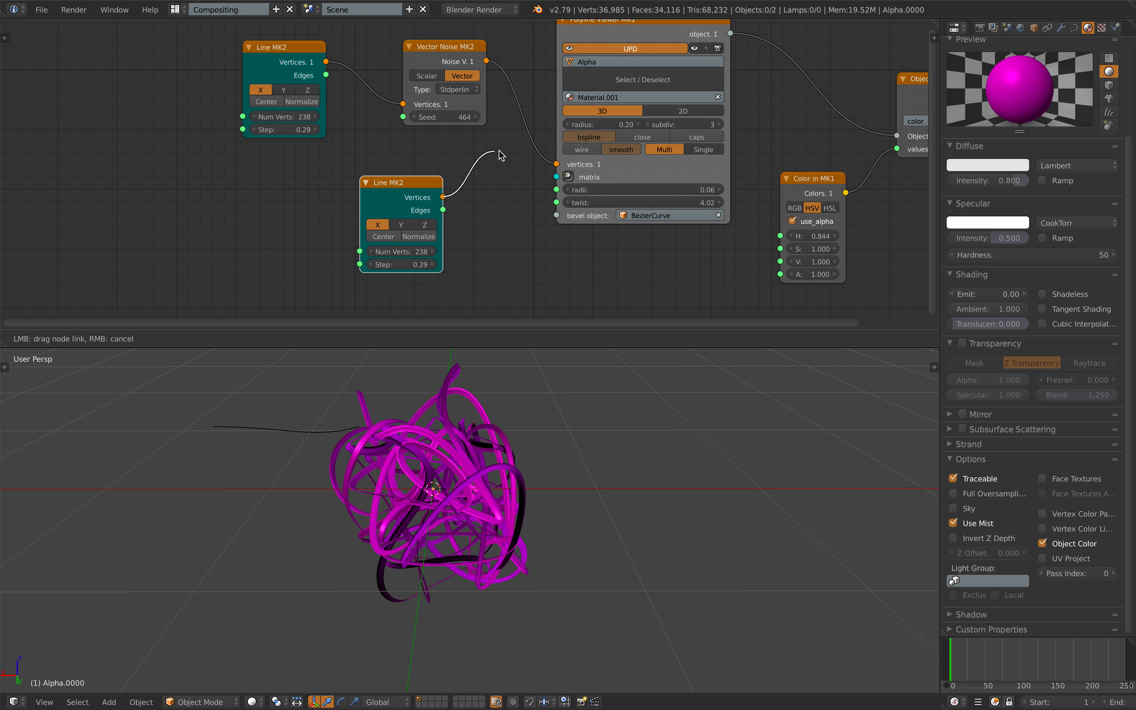
pyautogui.moveTo(558, 176); pyautogui.dragTo(558, 177)
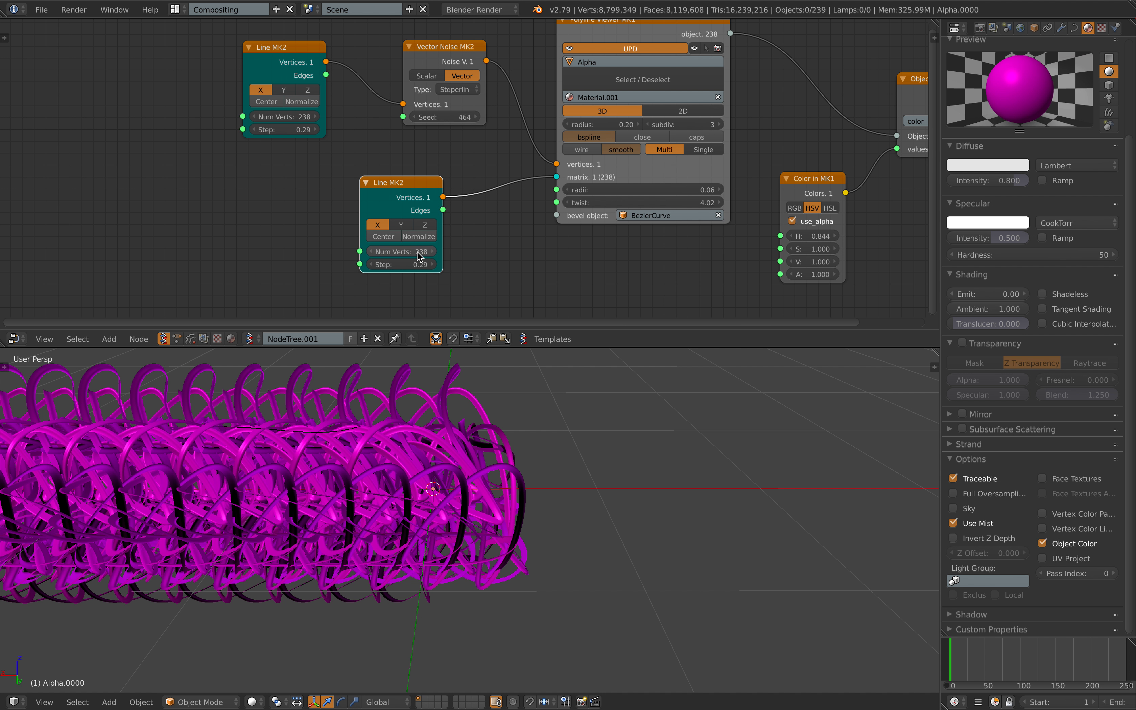
pyautogui.press('Return')
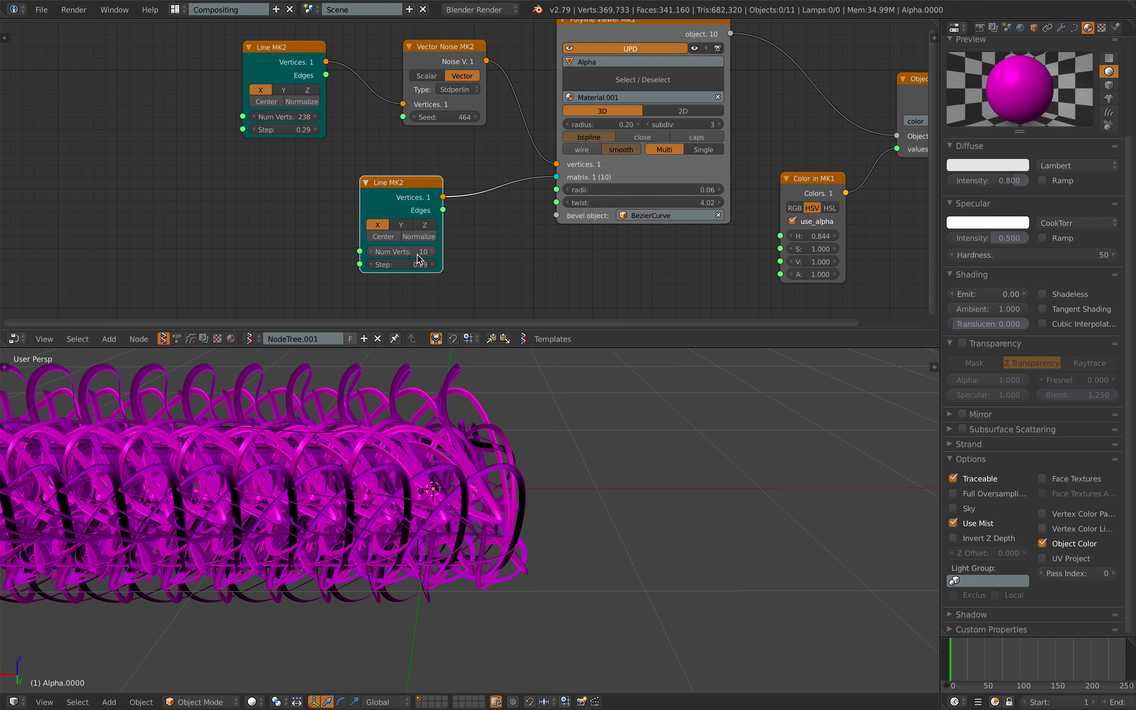
# Set the second Line MK2's step to 1.29 to space out the ribbon copies, and save the file.
pyautogui.moveTo(489, 399); pyautogui.dragTo(329, 437, button='middle')
pyautogui.scroll(-5, 503, 455)
pyautogui.moveTo(503, 454); pyautogui.dragTo(345, 399, button='middle')
pyautogui.scroll(2, 388, 461)
pyautogui.moveTo(387, 266); pyautogui.dragTo(434, 265)
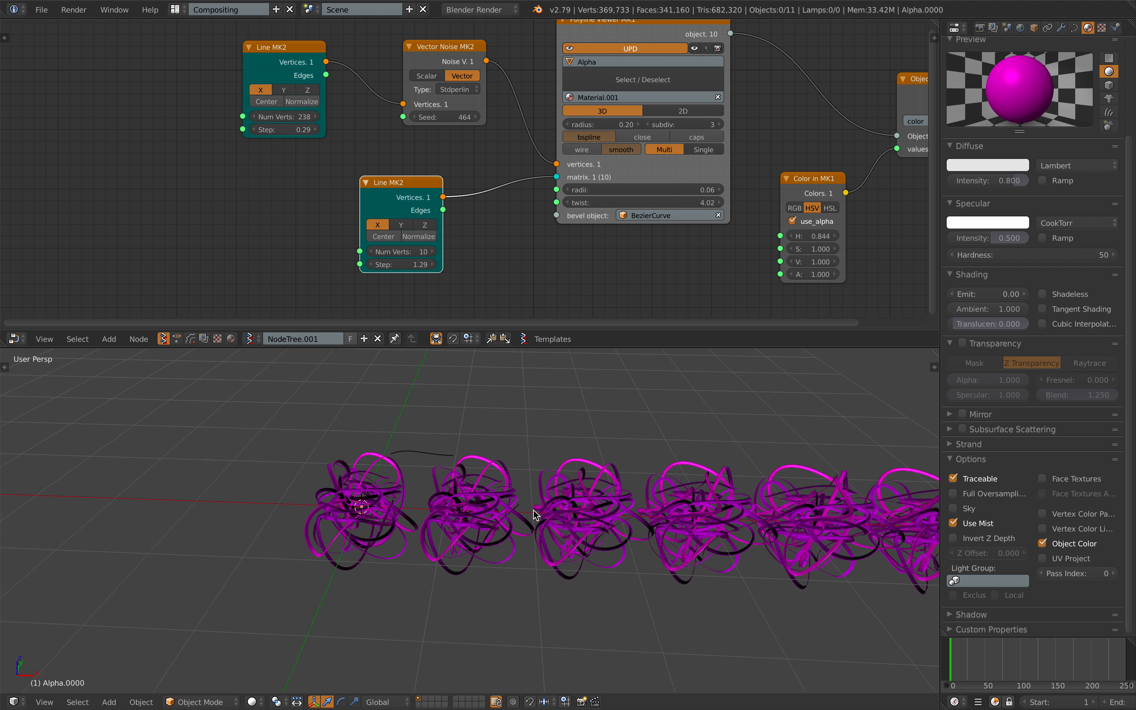
pyautogui.scroll(-2, 534, 511)
pyautogui.moveTo(526, 503); pyautogui.dragTo(345, 480, button='middle')
pyautogui.hotkey('ctrl', 's')
pyautogui.click(375, 476)
pyautogui.moveTo(483, 462); pyautogui.dragTo(494, 474, button='middle')
# Shift the second Line MK2 node slightly toward the Polyline Viewer and set the Vector Noise seed to 486.
pyautogui.moveTo(399, 181); pyautogui.dragTo(423, 178)
pyautogui.moveTo(445, 147); pyautogui.dragTo(450, 154, button='middle')
pyautogui.scroll(2, 452, 151)
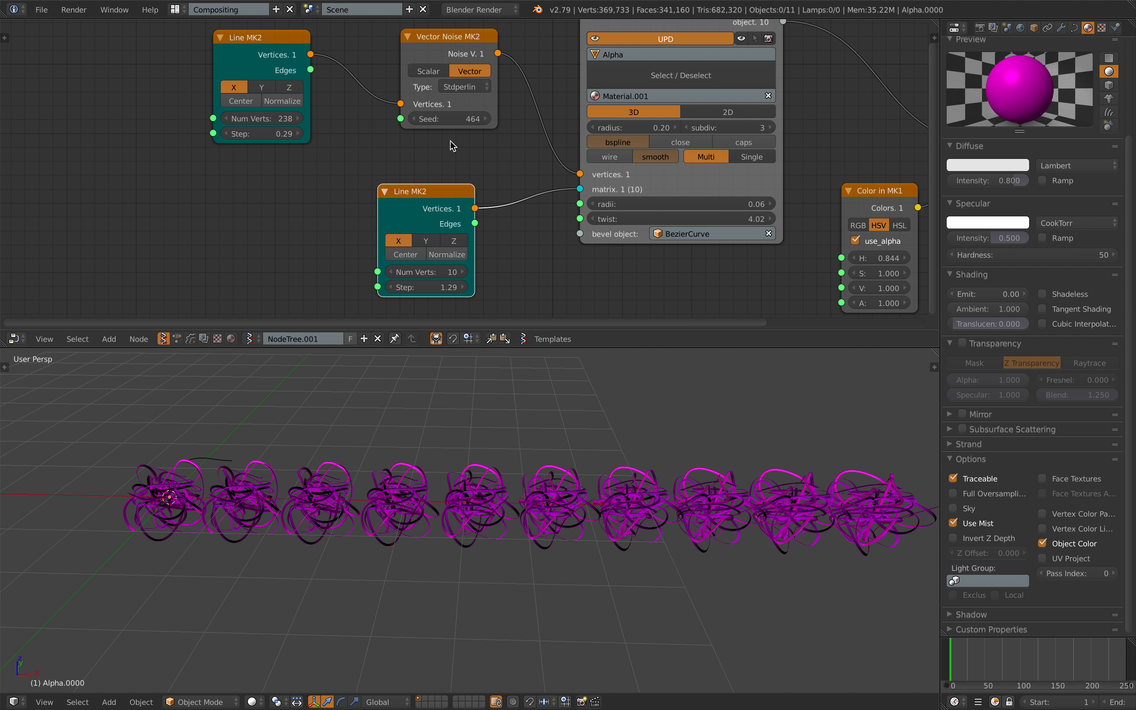
pyautogui.moveTo(450, 120); pyautogui.dragTo(474, 116)
# Add a Range Int node below the first Line MK2 node.
pyautogui.scroll(1, 394, 143)
pyautogui.moveTo(399, 148)
pyautogui.mouseDown(button='middle')
pyautogui.moveTo(405, 160)
pyautogui.moveTo(418, 146)
pyautogui.moveTo(374, 160)
pyautogui.moveTo(405, 154)
pyautogui.mouseUp(button='middle')
pyautogui.scroll(2, 426, 149)
pyautogui.scroll(-2, 359, 156)
pyautogui.hotkey('alt', 'space')
pyautogui.write('range i')
pyautogui.press('Return')
pyautogui.click(223, 183)
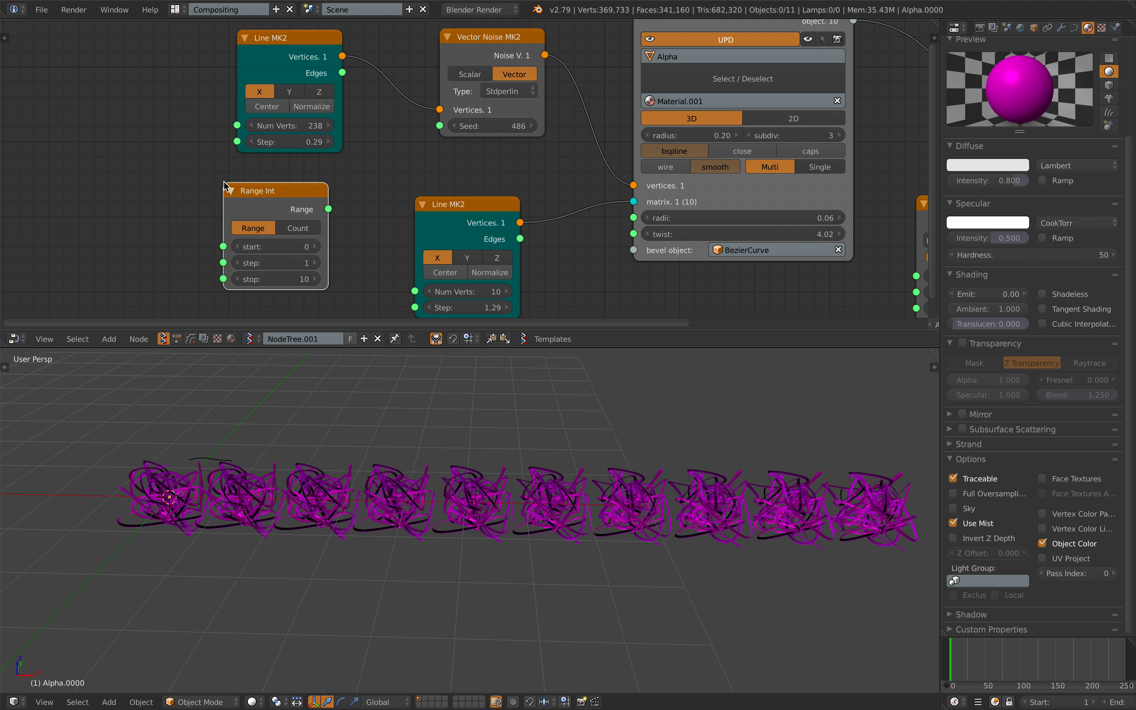
# Connect the Range Int output to the Vector Noise seed input.
pyautogui.moveTo(314, 206); pyautogui.dragTo(310, 184, button='middle')
pyautogui.moveTo(323, 188); pyautogui.dragTo(357, 157)
pyautogui.moveTo(437, 105); pyautogui.dragTo(436, 104)
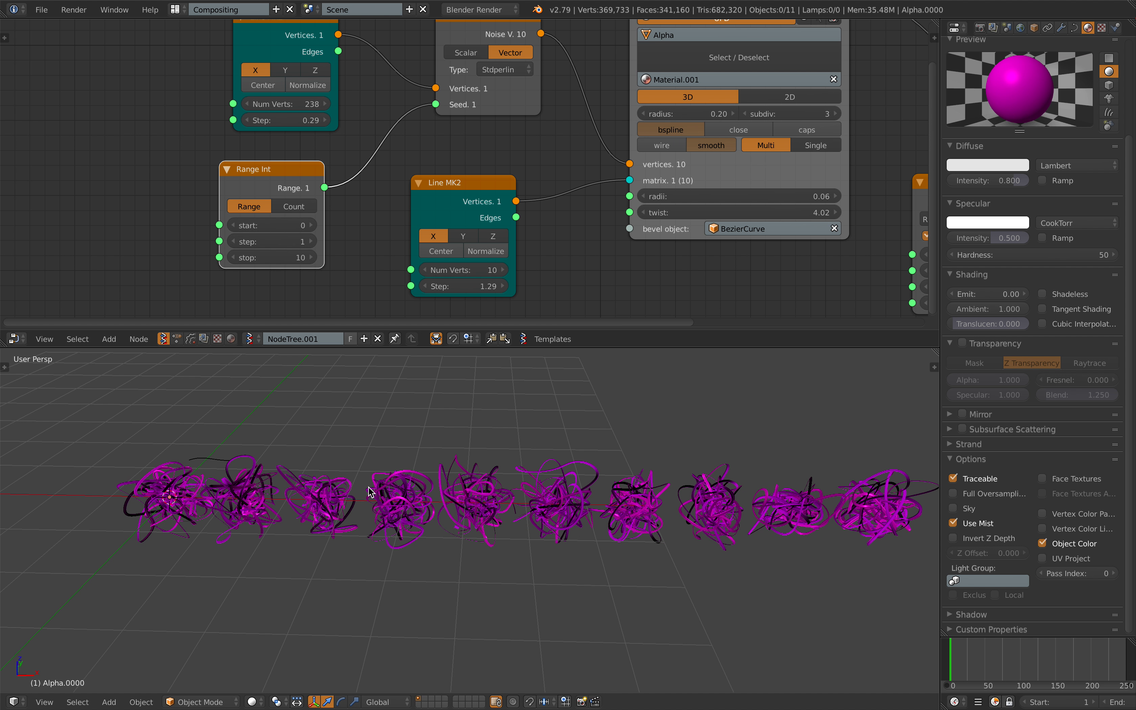
# Set the Range Int start to 60 and switch the node to Count mode.
pyautogui.moveTo(272, 226); pyautogui.dragTo(305, 225)
pyautogui.keyDown('shift'); pyautogui.moveTo(297, 366); pyautogui.dragTo(227, 394, button='middle'); pyautogui.keyUp('shift')
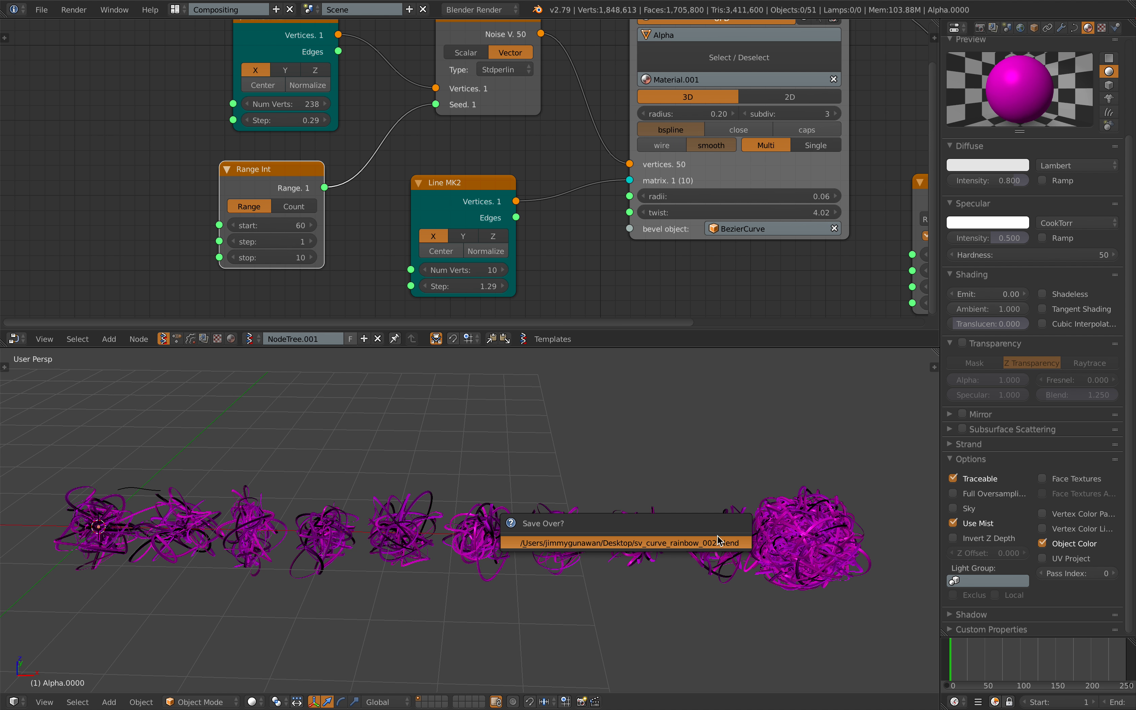
pyautogui.click(287, 230)
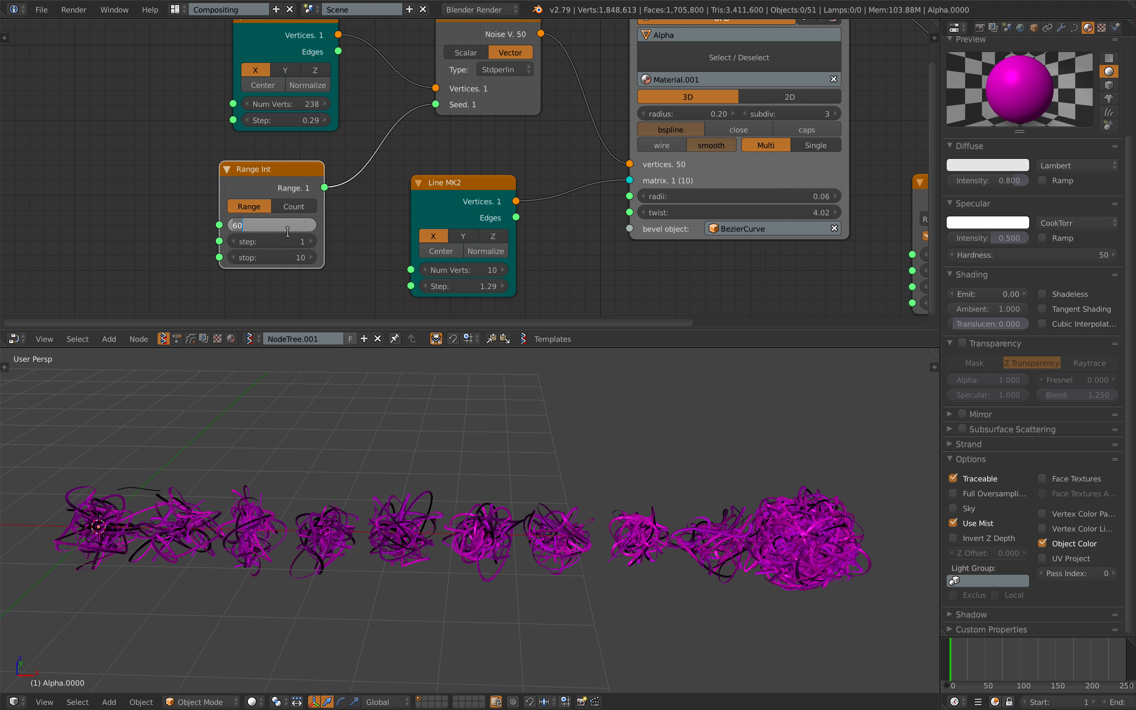
pyautogui.press('Return')
pyautogui.click(292, 206)
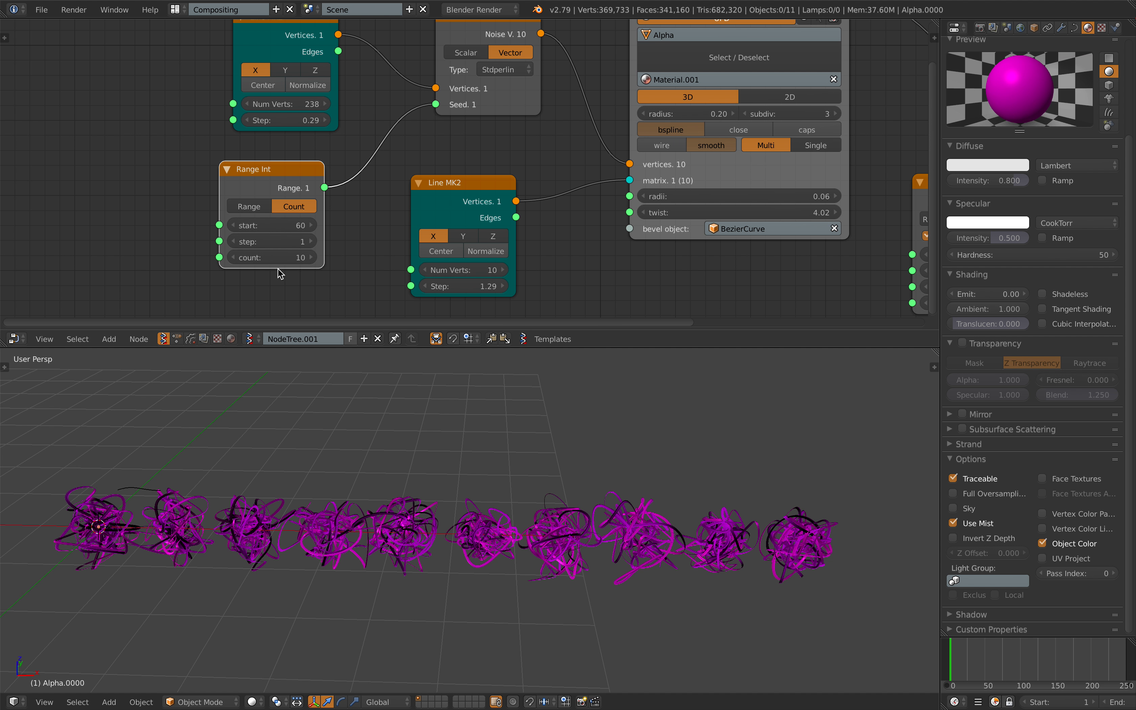
# Add an integer number node before the Range Int node.
pyautogui.scroll(-2, 270, 271)
pyautogui.hotkey('shift', 'a')
pyautogui.click(176, 203)
pyautogui.write('int')
pyautogui.press('Down')
pyautogui.press('Down')
pyautogui.press('Down')
pyautogui.press('Down')
pyautogui.press('Return')
pyautogui.click(50, 212)
# Feed the integer node into Range Int's count and the second Line MK2's Num input, and set its value to 10.
pyautogui.moveTo(181, 226); pyautogui.dragTo(427, 248)
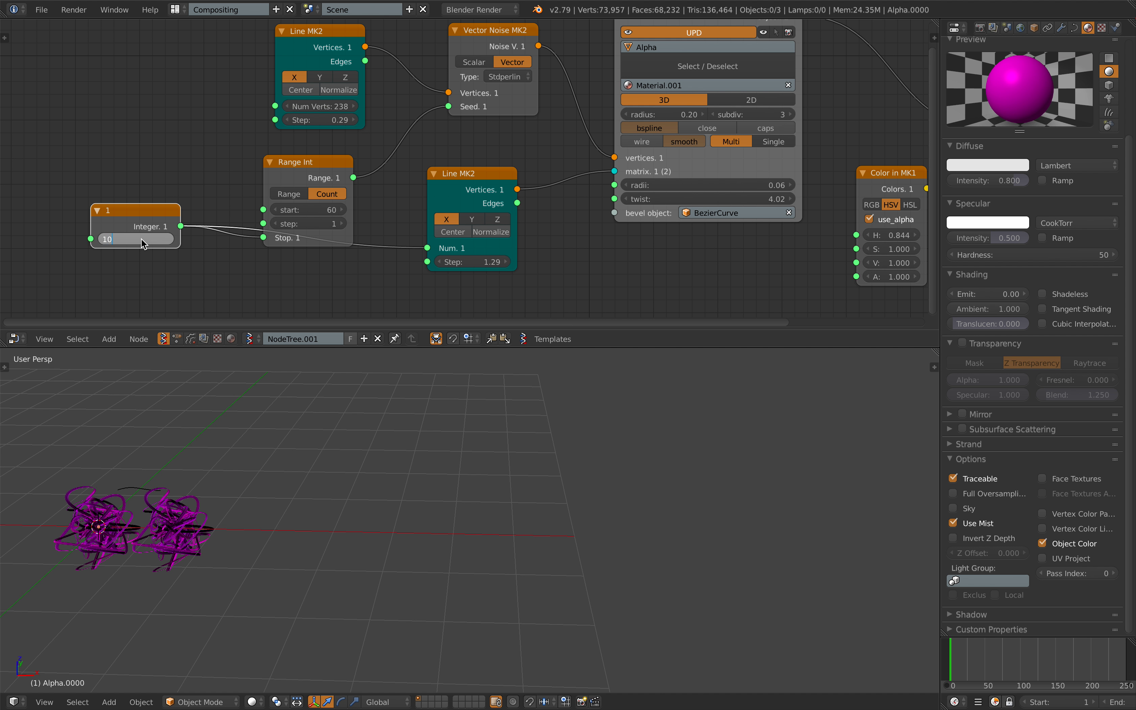
pyautogui.press('Return')
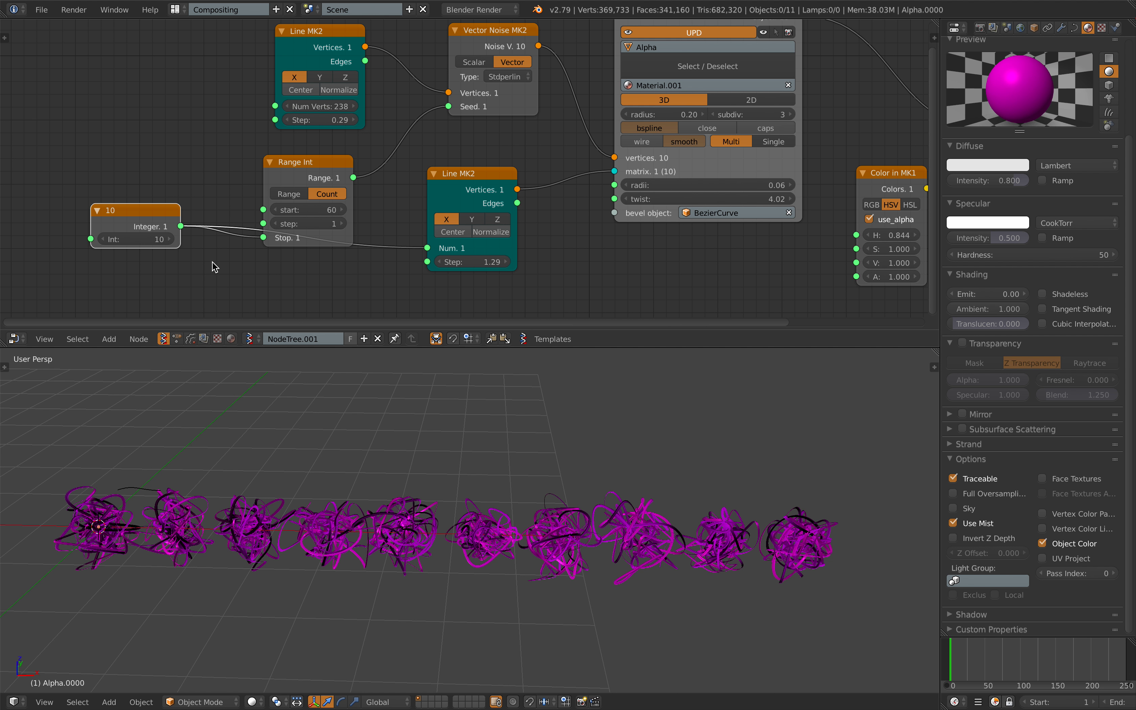
# Add a Random Num Gen node below the Polyline Viewer and set it to Float.
pyautogui.moveTo(225, 231); pyautogui.dragTo(212, 218, button='middle')
pyautogui.scroll(-1, 160, 237)
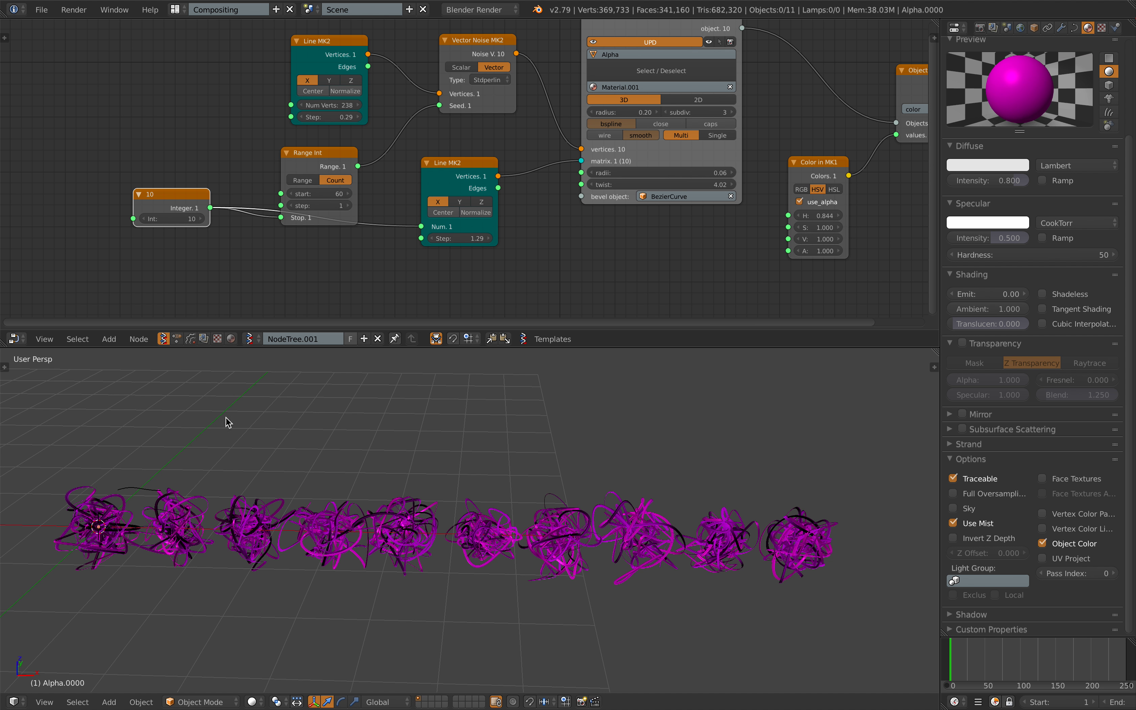
pyautogui.moveTo(476, 265); pyautogui.dragTo(410, 270, button='middle')
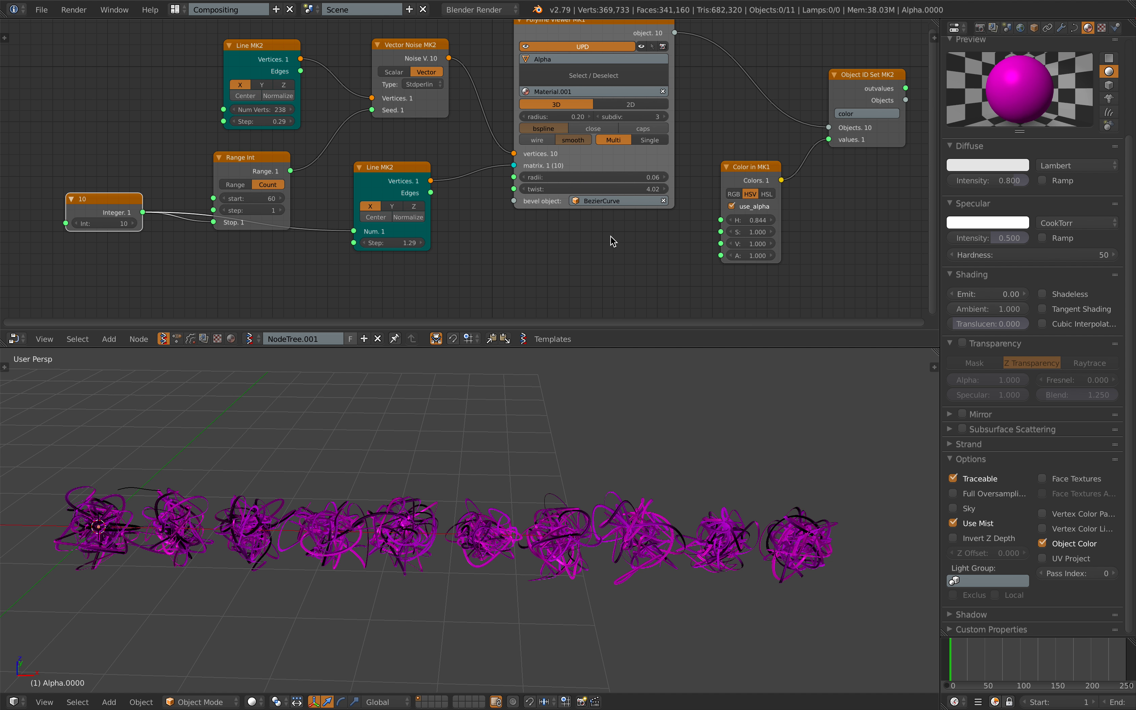
pyautogui.press('space')
pyautogui.write('rangfe')
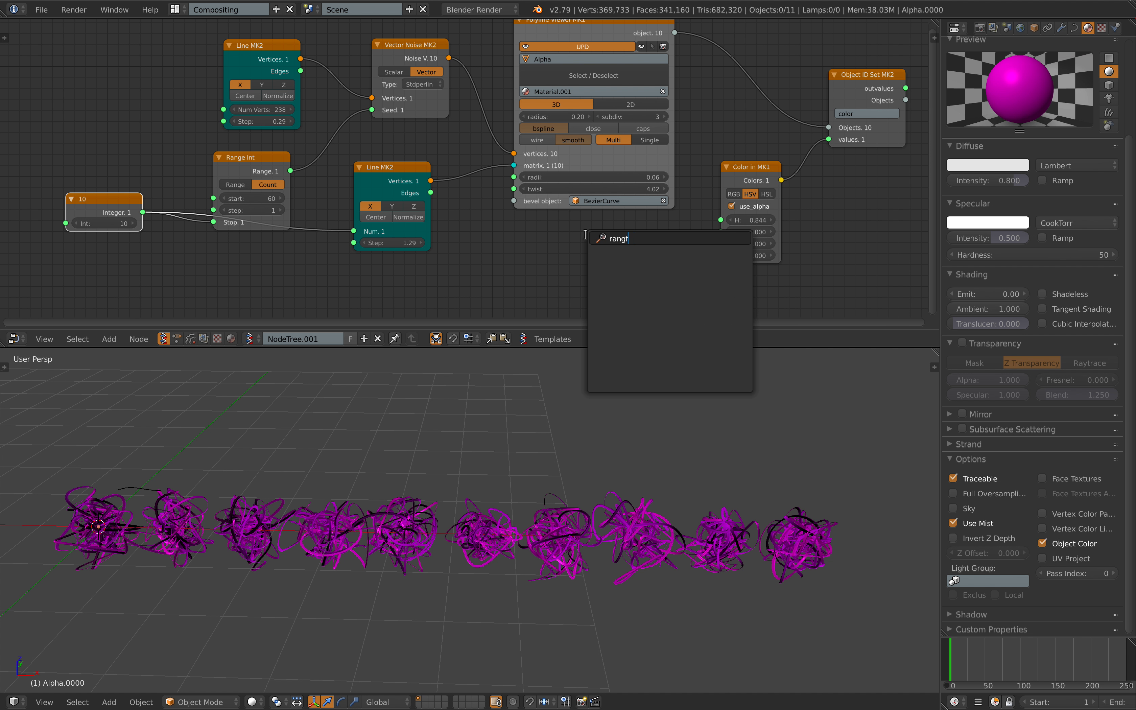
pyautogui.press('BackSpace')
pyautogui.press('BackSpace')
pyautogui.write('d')
pyautogui.press('Return')
pyautogui.click(574, 237)
pyautogui.moveTo(574, 237); pyautogui.dragTo(577, 191, button='middle')
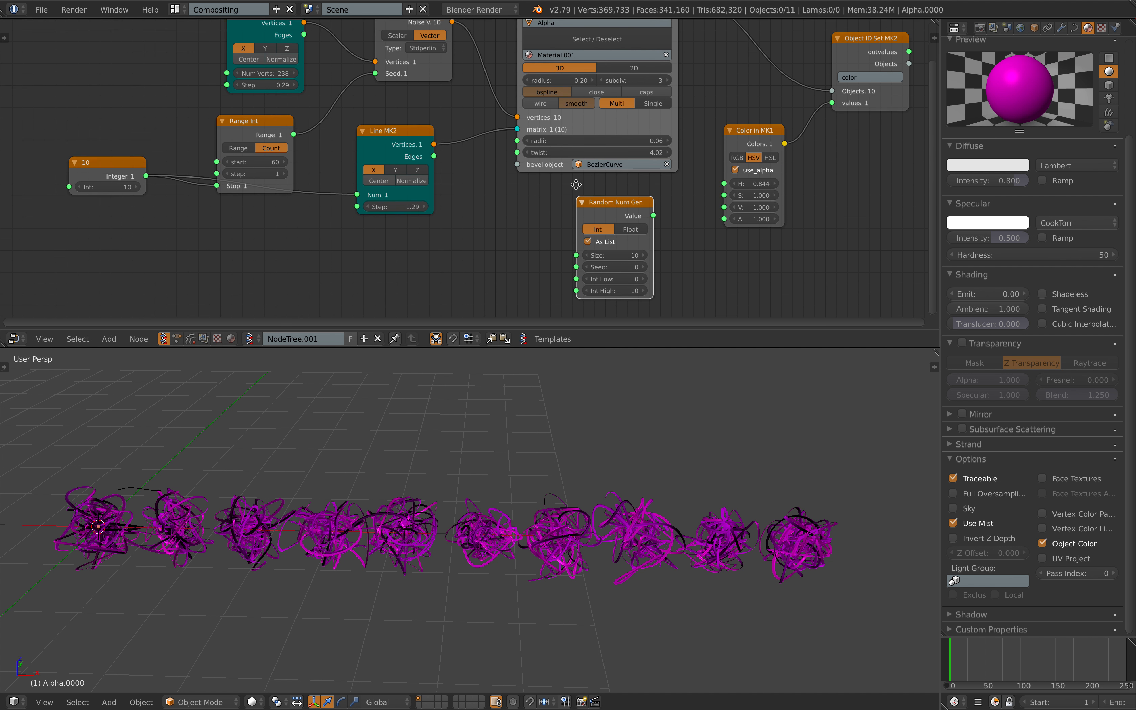
pyautogui.click(631, 220)
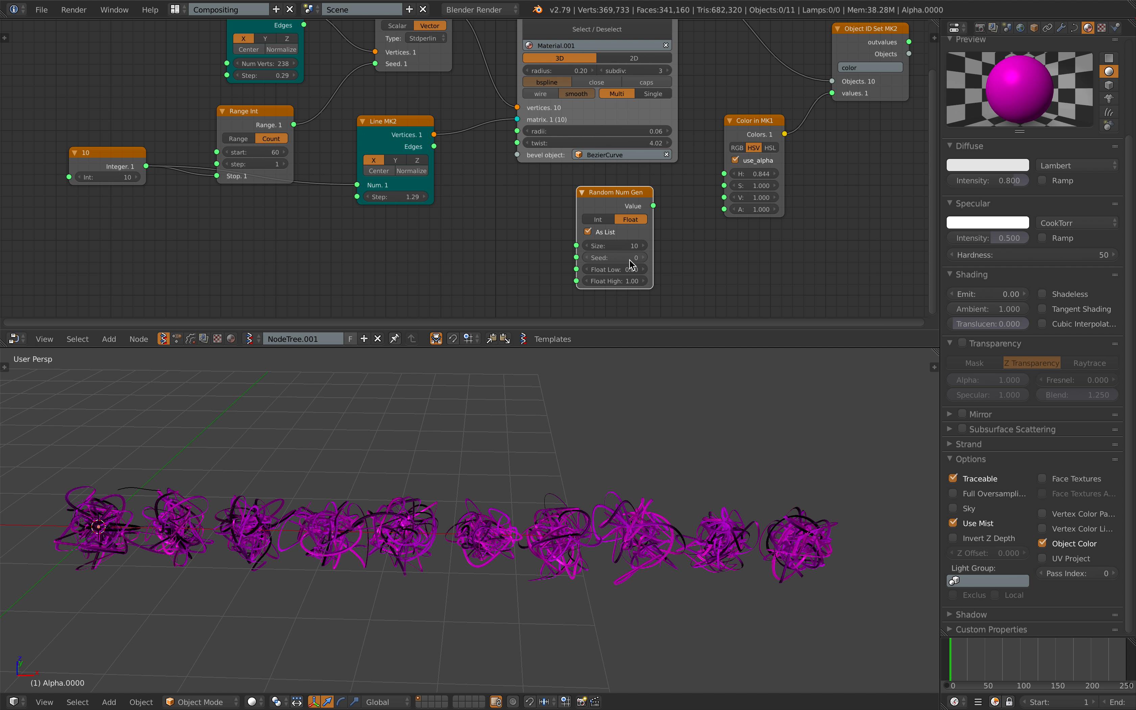
# Feed the integer node into Random Num Gen's Size, link its Value to Color in's H input, and set its seed to 110.
pyautogui.moveTo(112, 165); pyautogui.dragTo(577, 245)
pyautogui.moveTo(653, 206); pyautogui.dragTo(723, 173)
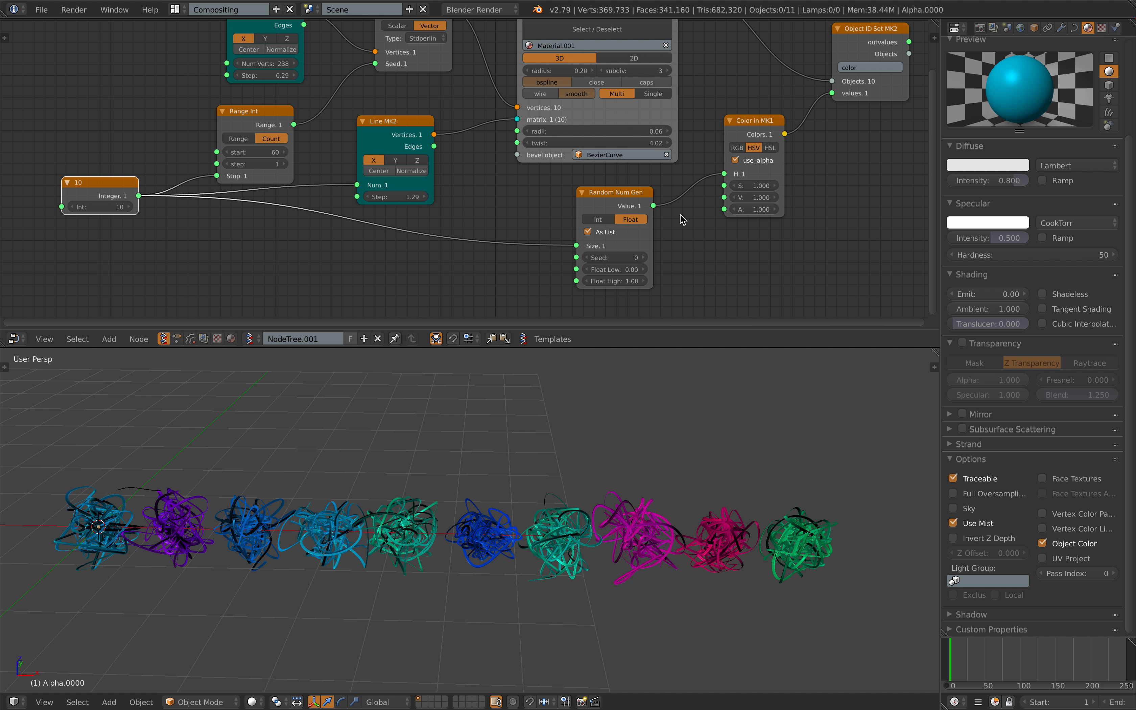
pyautogui.moveTo(609, 257)
pyautogui.mouseDown()
pyautogui.moveTo(629, 258)
pyautogui.moveTo(609, 262)
pyautogui.mouseUp()
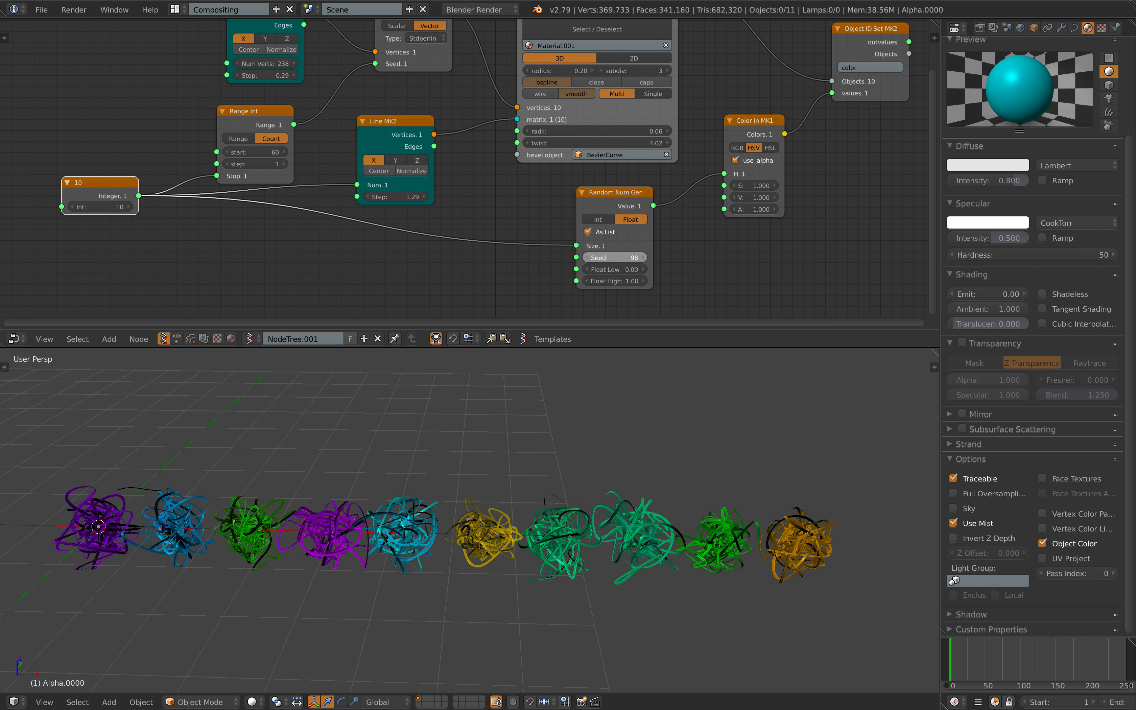
pyautogui.moveTo(613, 184); pyautogui.dragTo(554, 200)
pyautogui.moveTo(632, 250); pyautogui.dragTo(644, 220, button='middle')
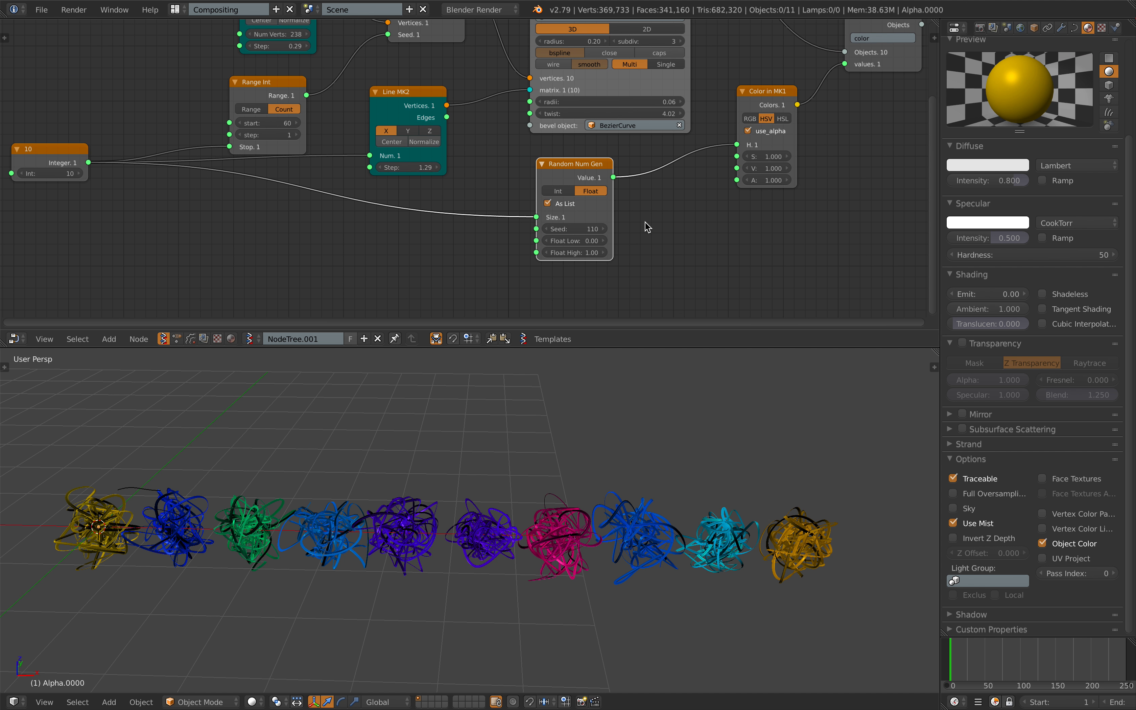
# Add a Range Float node below the Color in node and switch it to Count mode.
pyautogui.hotkey('shift', 'a')
pyautogui.click(647, 223)
pyautogui.write('range')
pyautogui.press('Down')
pyautogui.press('Return')
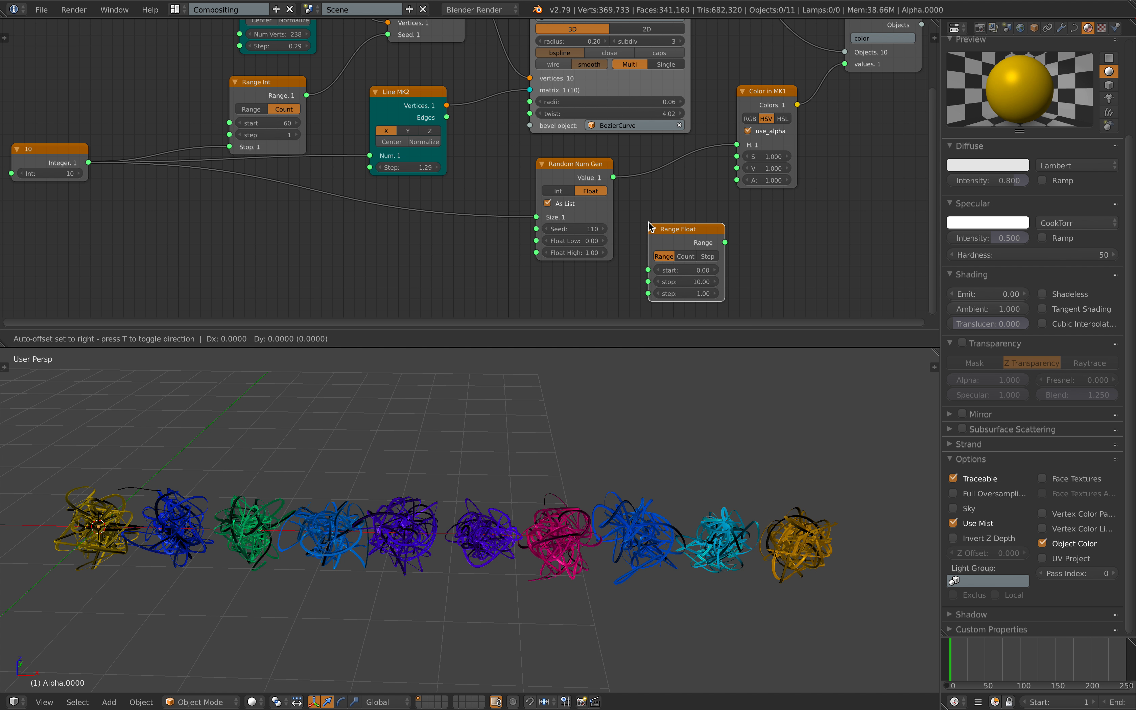
pyautogui.click(652, 227)
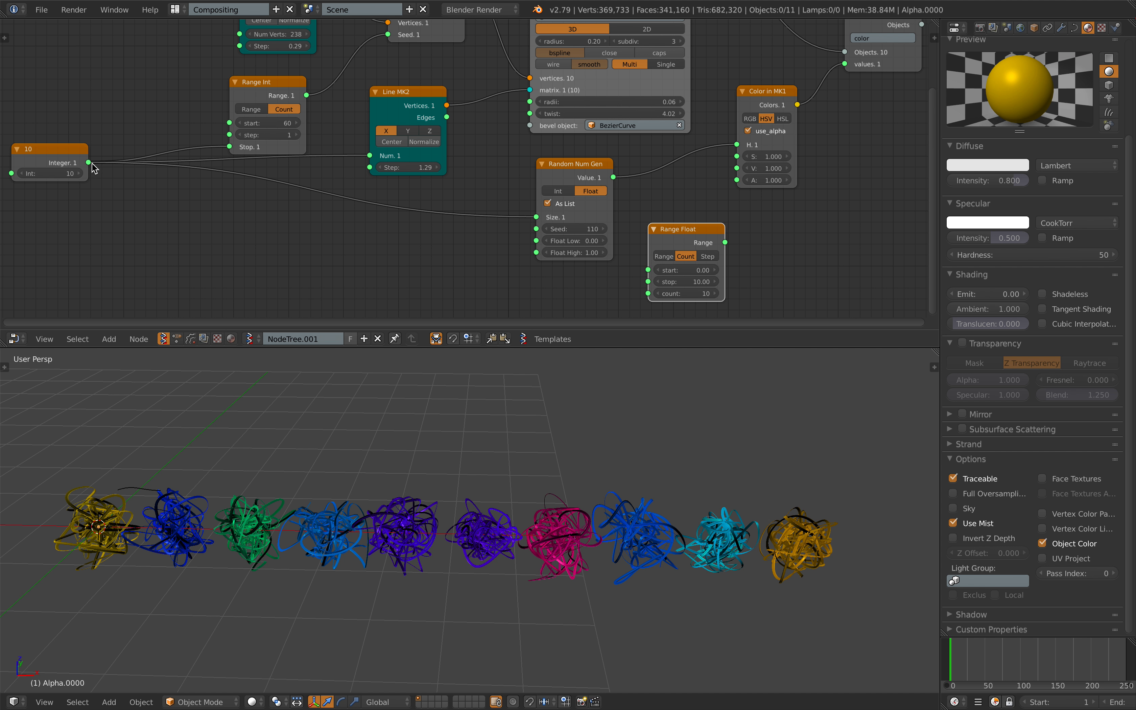
# Feed the integer node into Range Float's count and connect its Range output to Color in's H input.
pyautogui.moveTo(91, 163); pyautogui.dragTo(649, 293)
pyautogui.moveTo(725, 242); pyautogui.dragTo(762, 104)
pyautogui.moveTo(697, 531); pyautogui.dragTo(655, 506, button='middle')
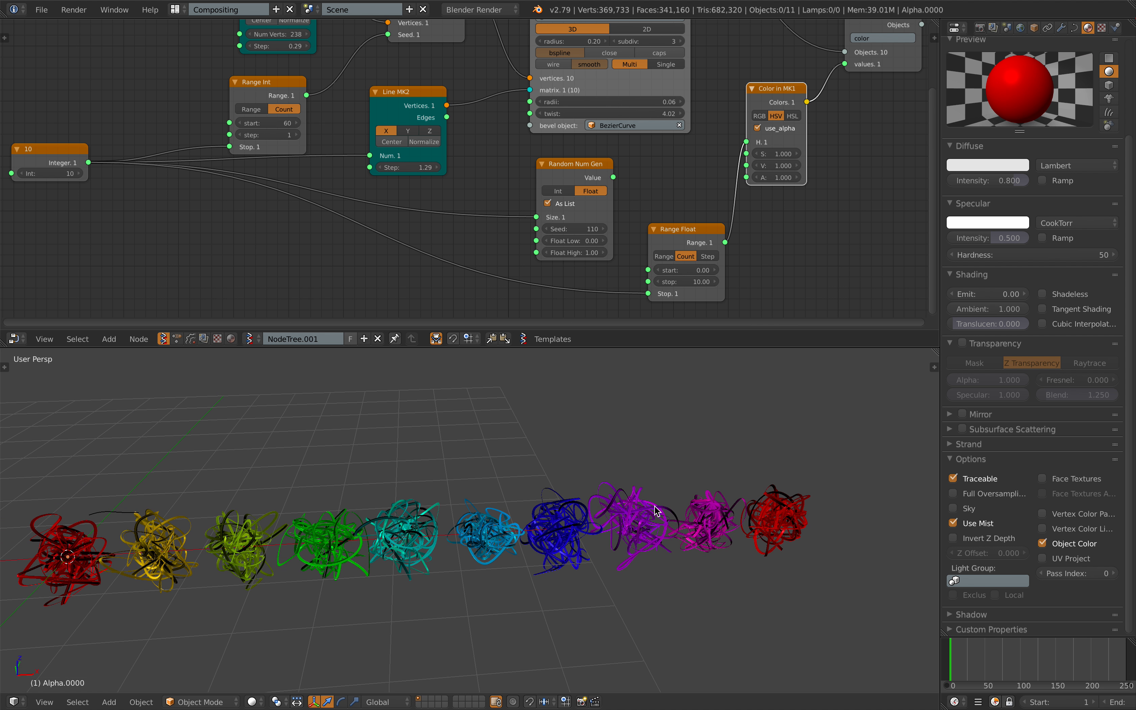
# Set the Range Float stop value to 0.86 and save the file.
pyautogui.doubleClick(686, 281)
pyautogui.write('1')
pyautogui.press('Return')
pyautogui.moveTo(700, 286); pyautogui.dragTo(682, 285)
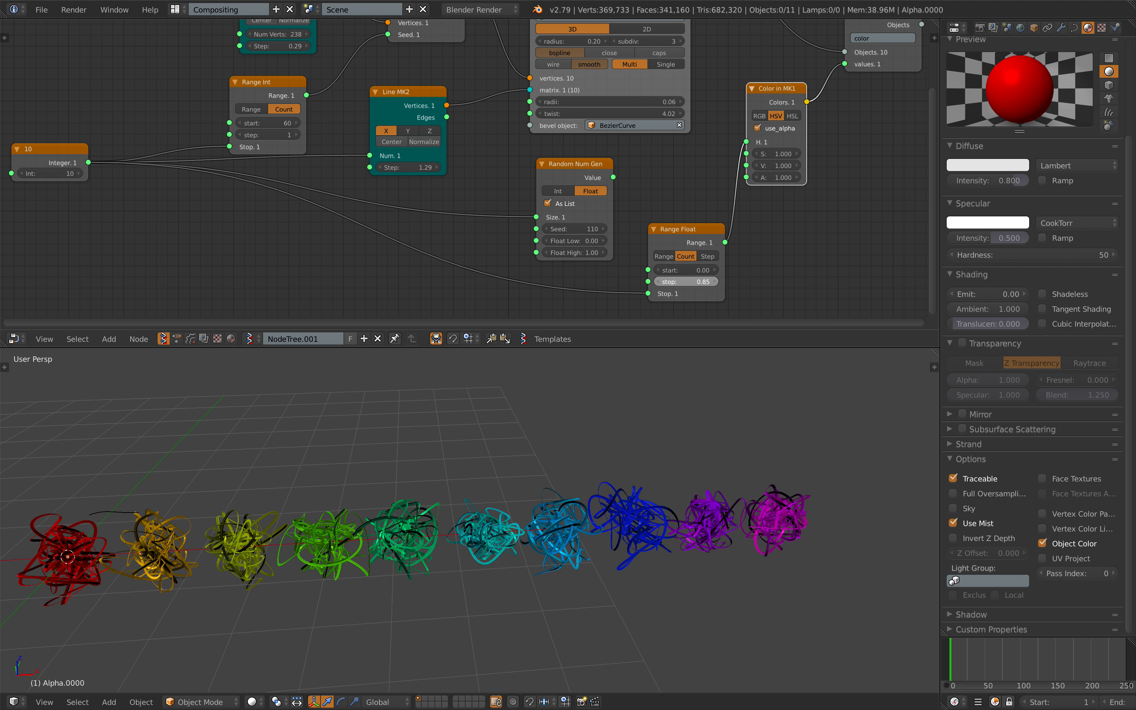
pyautogui.moveTo(722, 301); pyautogui.dragTo(737, 299, button='middle')
pyautogui.hotkey('ctrl', 's')
pyautogui.click(769, 290)
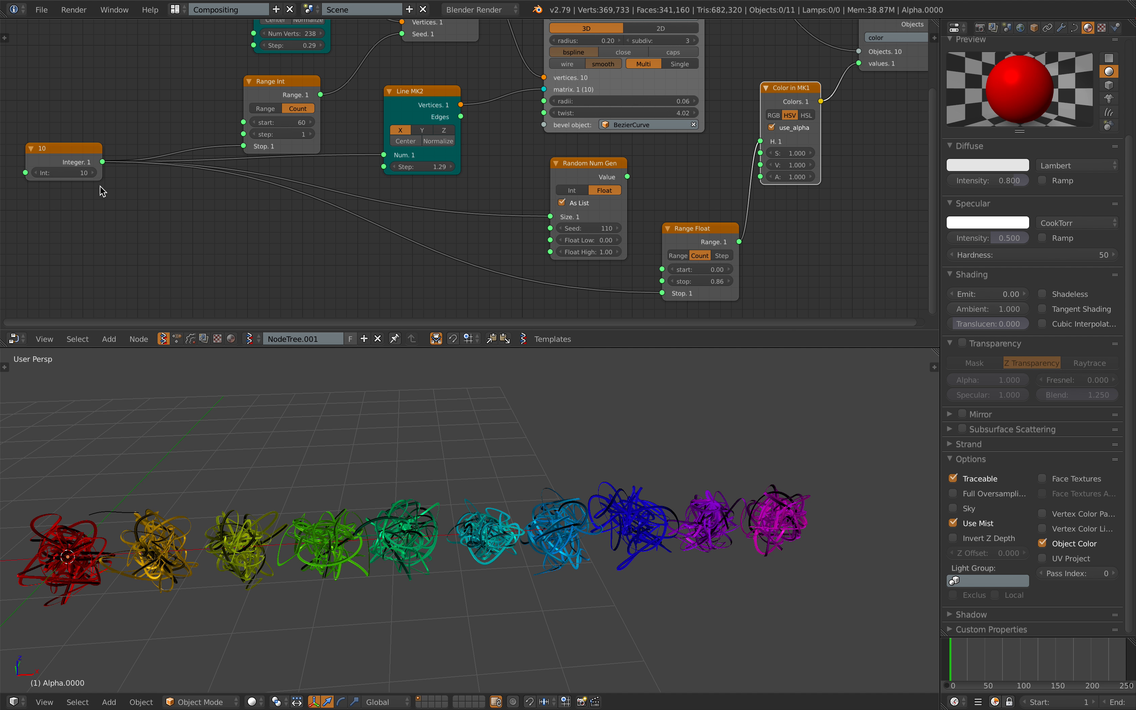
# Set the integer node to 12 and save the file.
pyautogui.moveTo(71, 172)
pyautogui.mouseDown()
pyautogui.moveTo(83, 173)
pyautogui.moveTo(54, 175)
pyautogui.mouseUp()
pyautogui.scroll(2, 444, 473)
pyautogui.keyDown('shift'); pyautogui.moveTo(443, 475); pyautogui.dragTo(571, 500, button='middle'); pyautogui.keyUp('shift')
pyautogui.scroll(2, 540, 493)
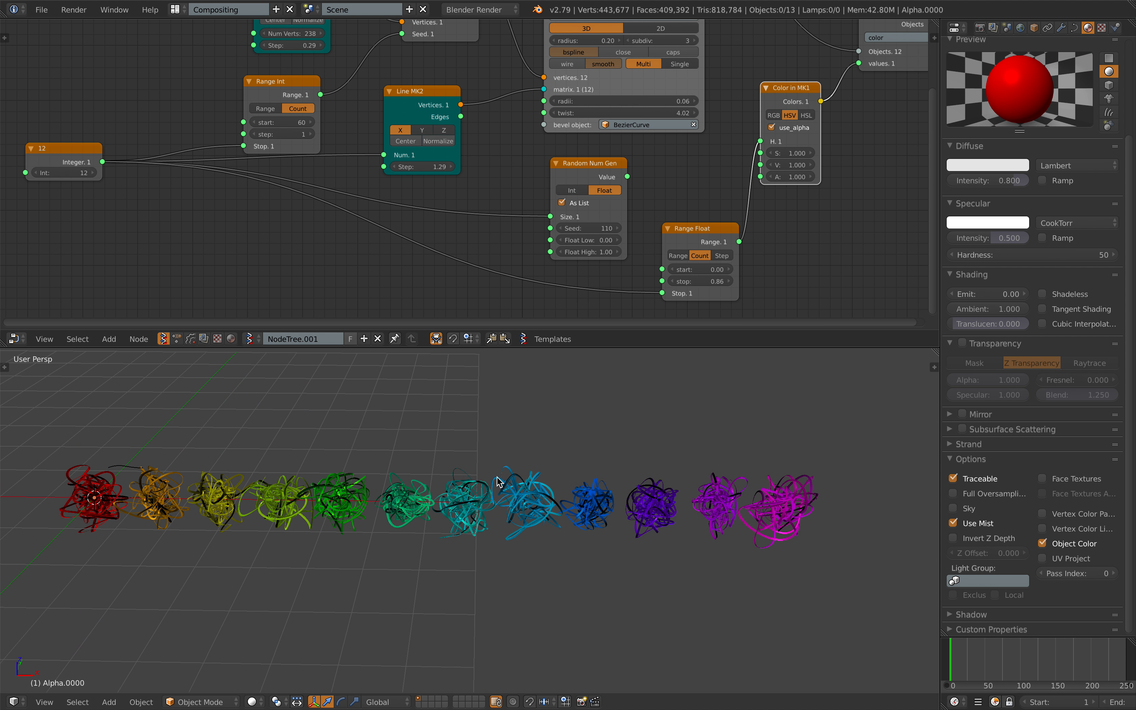
pyautogui.hotkey('ctrl', 's')
pyautogui.click(500, 481)
# Set the integer node to 10 and the second Line MK2's step to 1.49, saving the file.
pyautogui.moveTo(66, 173); pyautogui.dragTo(61, 173)
pyautogui.hotkey('ctrl', 's')
pyautogui.click(146, 209)
pyautogui.moveTo(424, 168)
pyautogui.mouseDown()
pyautogui.moveTo(372, 168)
pyautogui.moveTo(434, 168)
pyautogui.mouseUp()
pyautogui.keyDown('shift'); pyautogui.moveTo(455, 450); pyautogui.dragTo(499, 452, button='middle'); pyautogui.keyUp('shift')
pyautogui.moveTo(499, 452); pyautogui.dragTo(502, 453, button='middle')
pyautogui.hotkey('ctrl', 's')
pyautogui.click(502, 452)
# Enlarge the node editor area and rename the node tree to SV_Rainbow_Curve.
pyautogui.scroll(-2, 403, 75)
pyautogui.moveTo(403, 84); pyautogui.dragTo(411, 151, button='middle')
pyautogui.scroll(1, 493, 154)
pyautogui.moveTo(496, 154); pyautogui.dragTo(482, 149, button='middle')
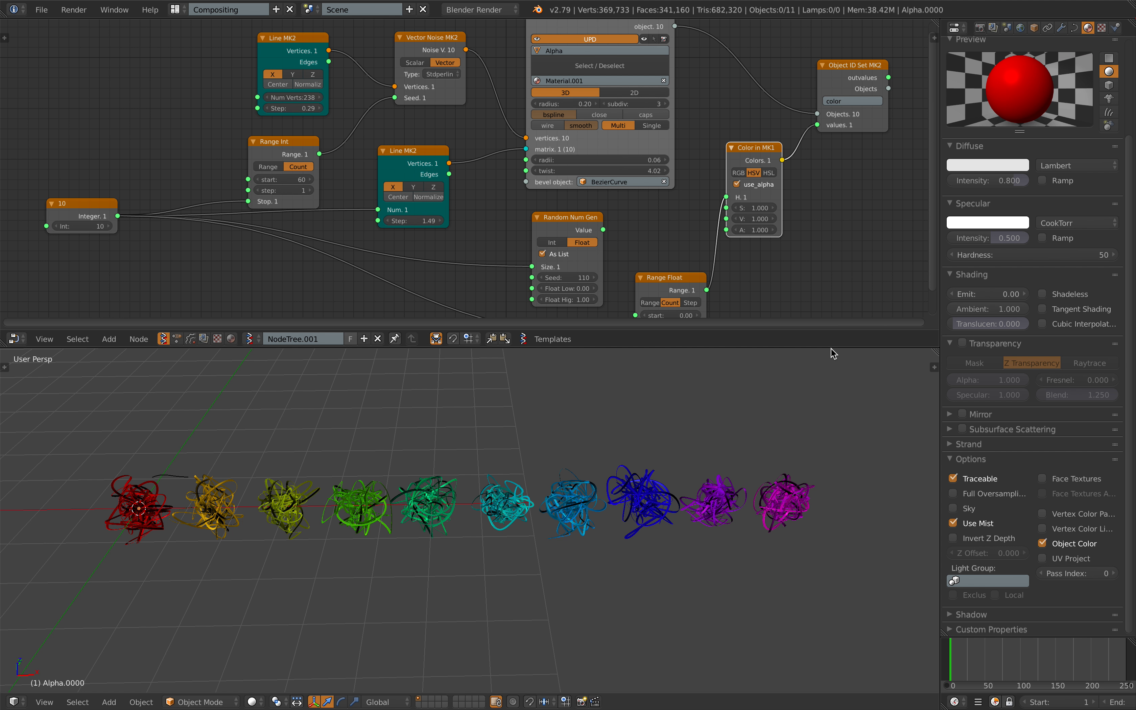
pyautogui.moveTo(834, 353); pyautogui.dragTo(816, 392)
pyautogui.click(351, 383)
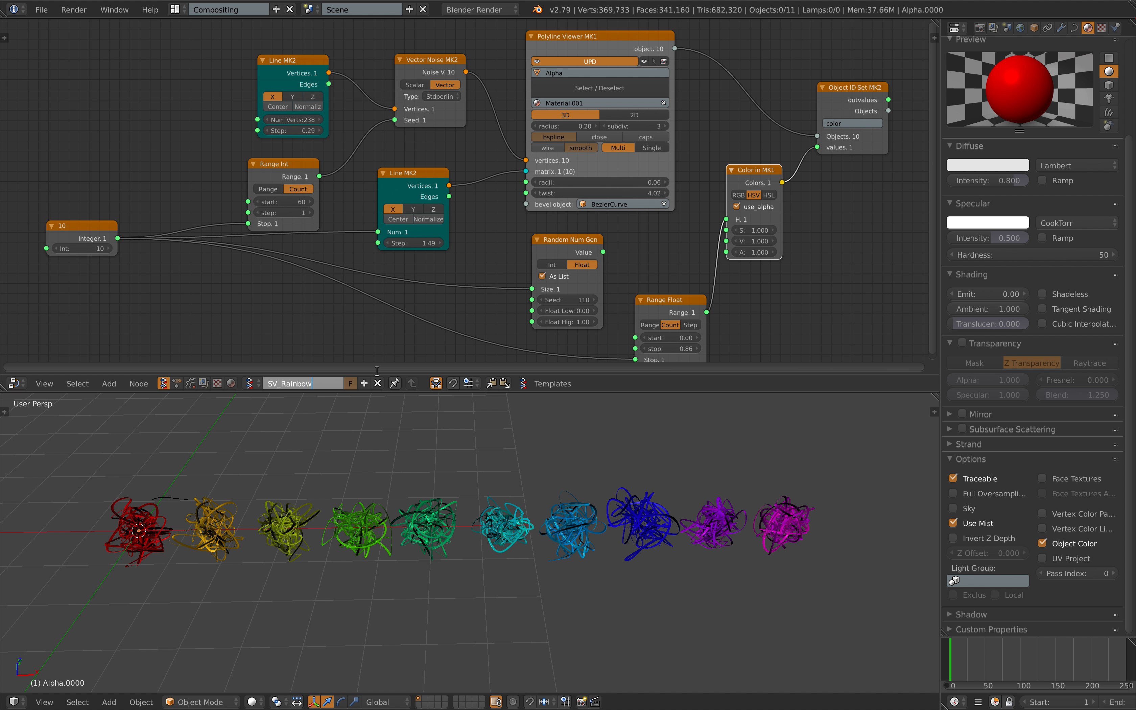
pyautogui.write('urve')
pyautogui.press('Return')
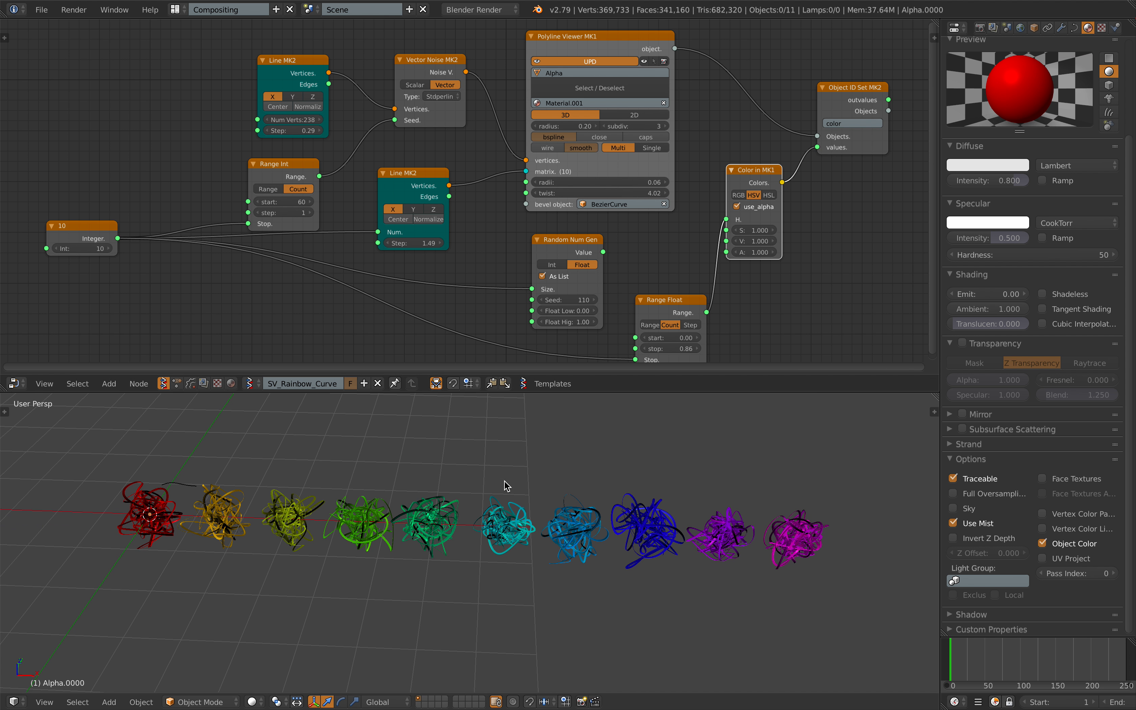
# Move the first Line MK2 and Vector Noise nodes farther away from the Polyline Viewer.
pyautogui.moveTo(450, 203); pyautogui.dragTo(384, 197, button='middle')
pyautogui.scroll(3, 413, 146)
pyautogui.moveTo(421, 130); pyautogui.dragTo(508, 178, button='middle')
pyautogui.moveTo(257, 73); pyautogui.dragTo(230, 60)
pyautogui.moveTo(395, 63); pyautogui.dragTo(381, 57)
pyautogui.moveTo(417, 67); pyautogui.dragTo(459, 82, button='middle')
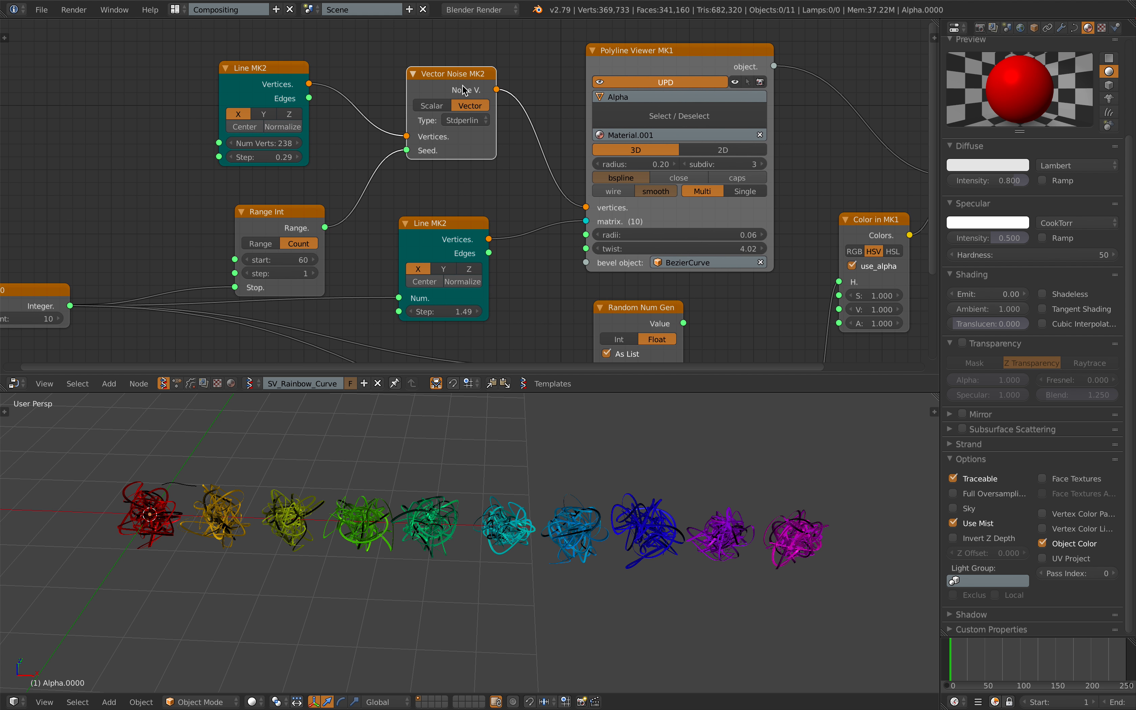
# Try other noise types on the Vector Noise node, ending on Cellnoise, and save the file.
pyautogui.click(469, 121)
pyautogui.click(476, 136)
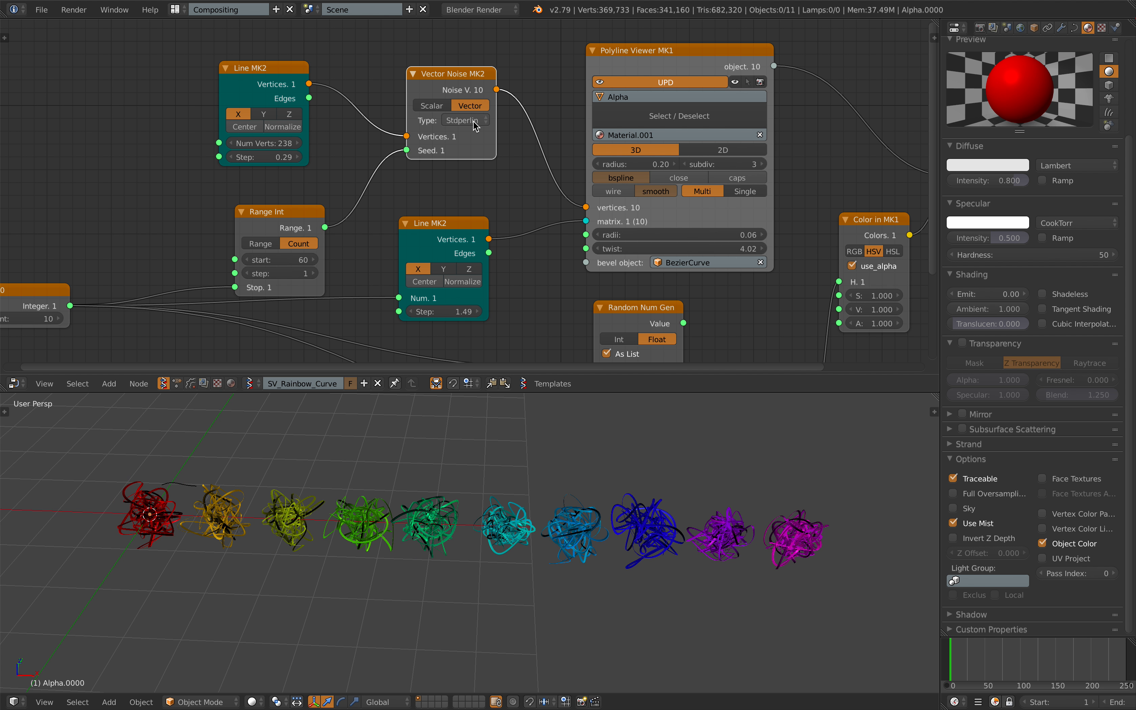
pyautogui.keyDown('ctrl'); pyautogui.scroll(-2, 475, 126); pyautogui.keyUp('ctrl')
pyautogui.click(475, 123)
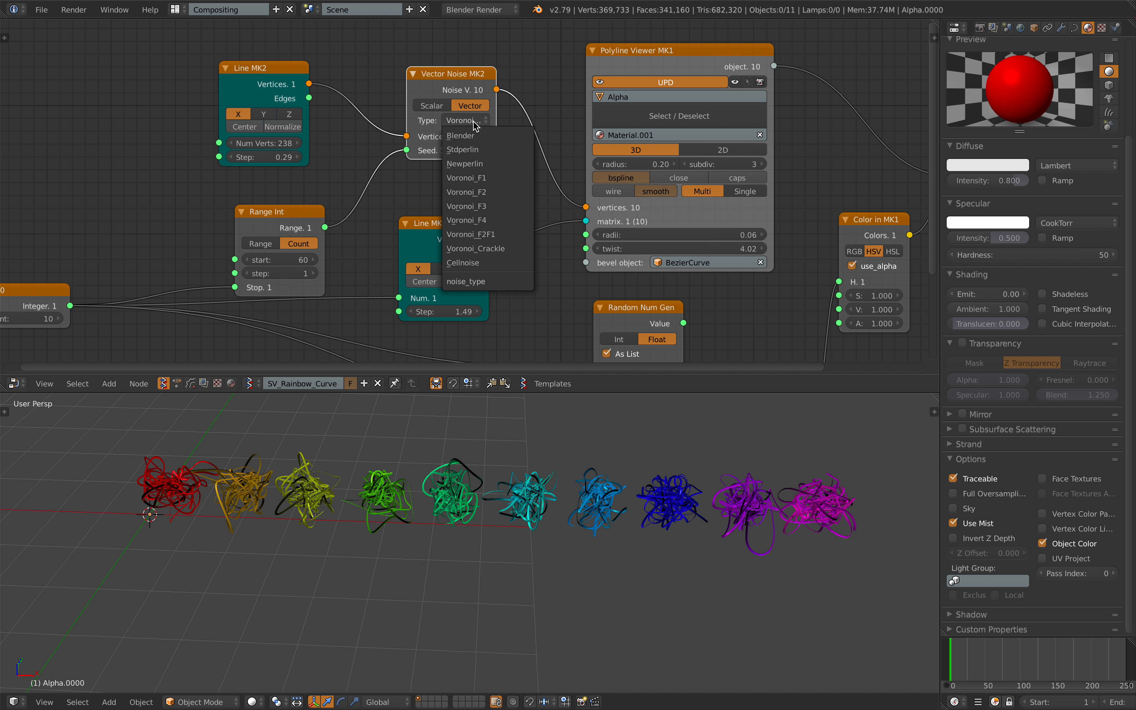
pyautogui.click(484, 263)
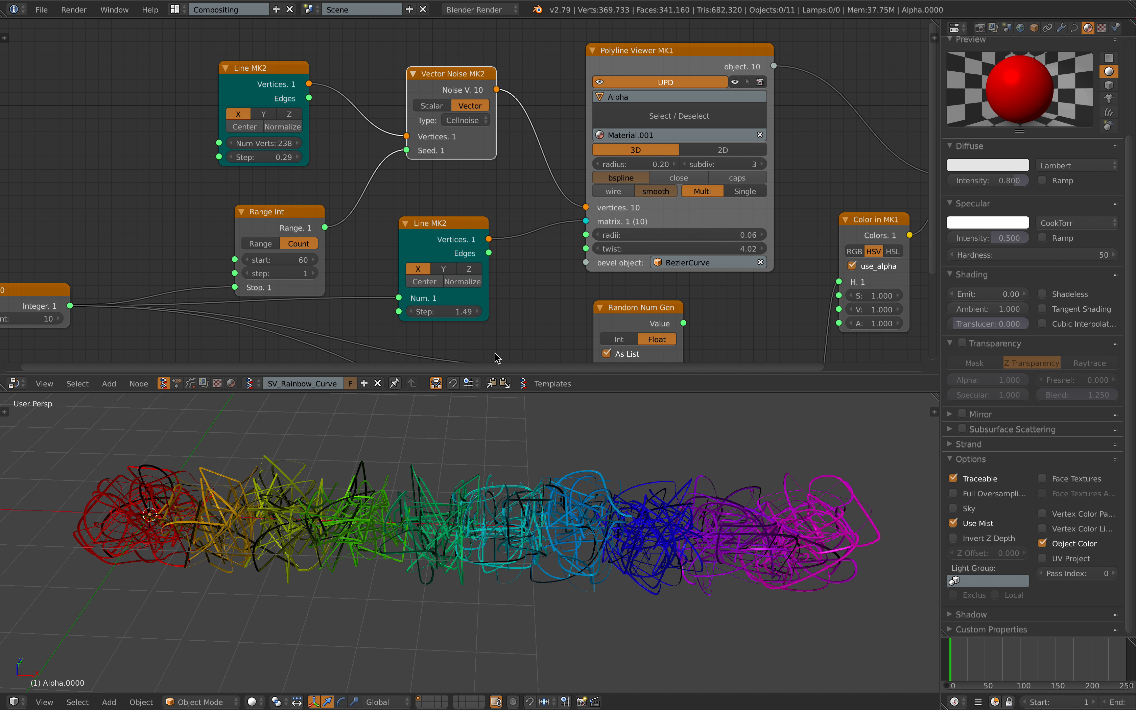
pyautogui.hotkey('ctrl', 's')
pyautogui.click(535, 428)
# Set the Vector Noise type to Voronoi_F4.
pyautogui.click(467, 121)
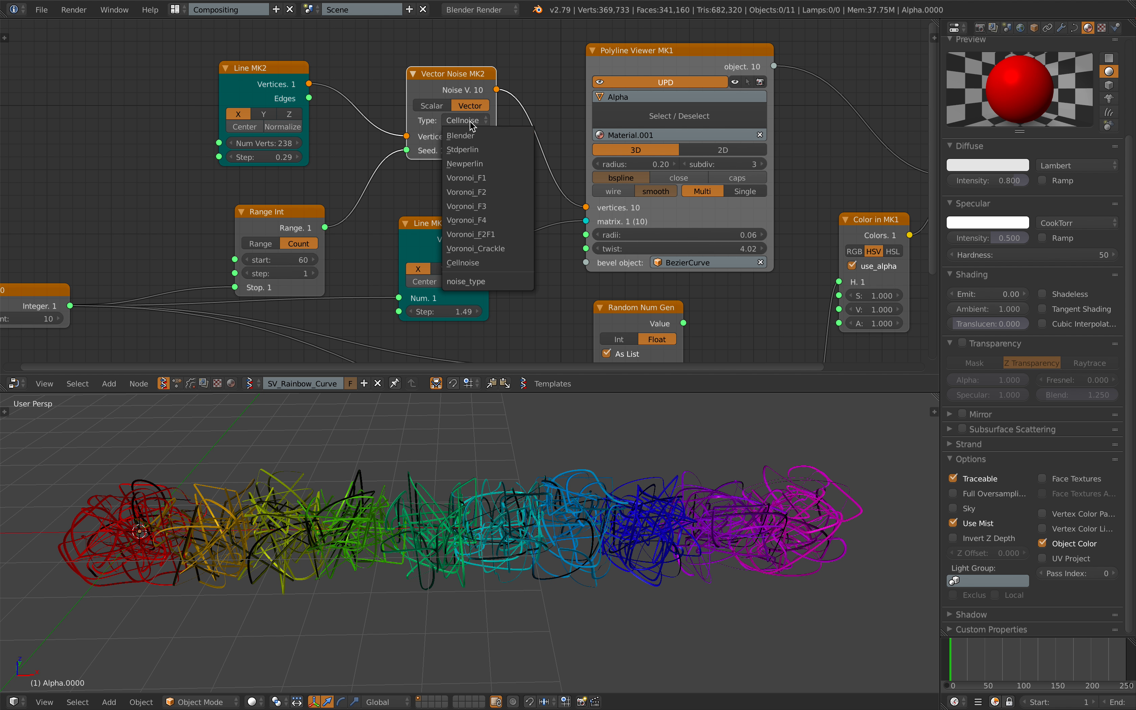
pyautogui.click(521, 231)
pyautogui.moveTo(437, 239); pyautogui.dragTo(448, 291, button='middle')
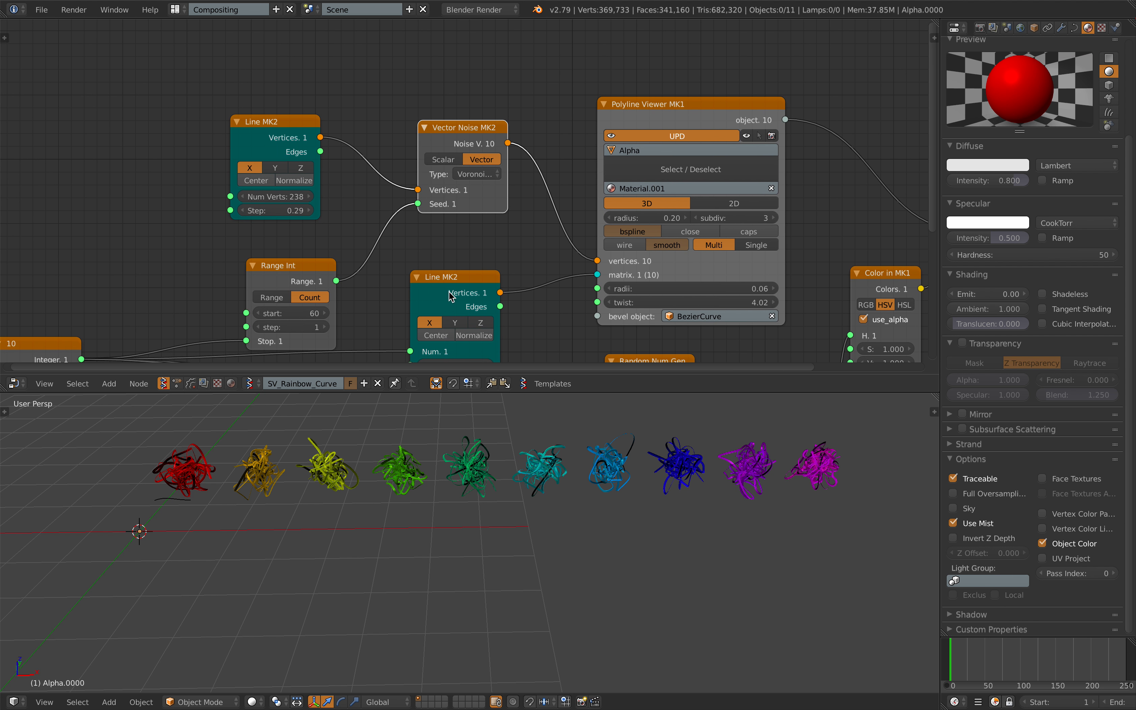
# Spread out the first Line MK2, Vector Noise and Polyline Viewer nodes to make room, and save the file.
pyautogui.moveTo(454, 130); pyautogui.dragTo(454, 106)
pyautogui.moveTo(284, 126); pyautogui.dragTo(255, 79)
pyautogui.moveTo(472, 112); pyautogui.dragTo(436, 107)
pyautogui.scroll(-2, 457, 158)
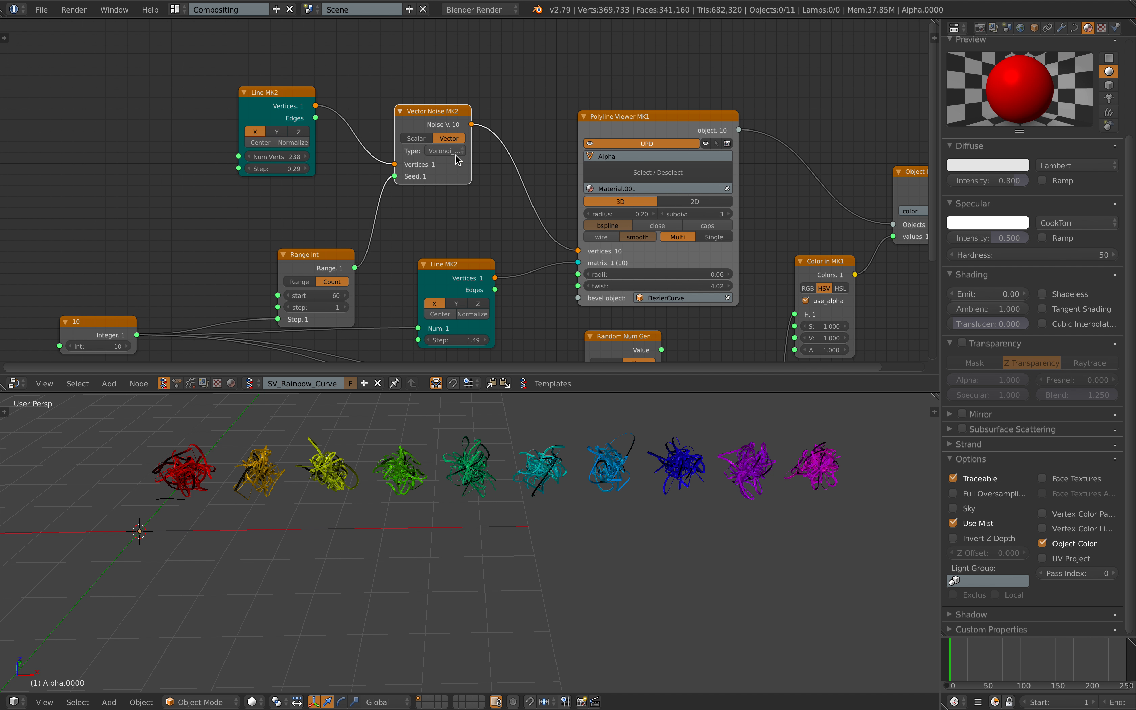
pyautogui.moveTo(456, 157); pyautogui.dragTo(426, 179, button='middle')
pyautogui.moveTo(633, 141); pyautogui.dragTo(667, 127)
pyautogui.hotkey('ctrl', 's')
pyautogui.click(667, 126)
# Add a Vector Turbulence node above the Vector Noise node.
pyautogui.moveTo(464, 30); pyautogui.dragTo(487, 91, button='middle')
pyautogui.hotkey('alt', 'space')
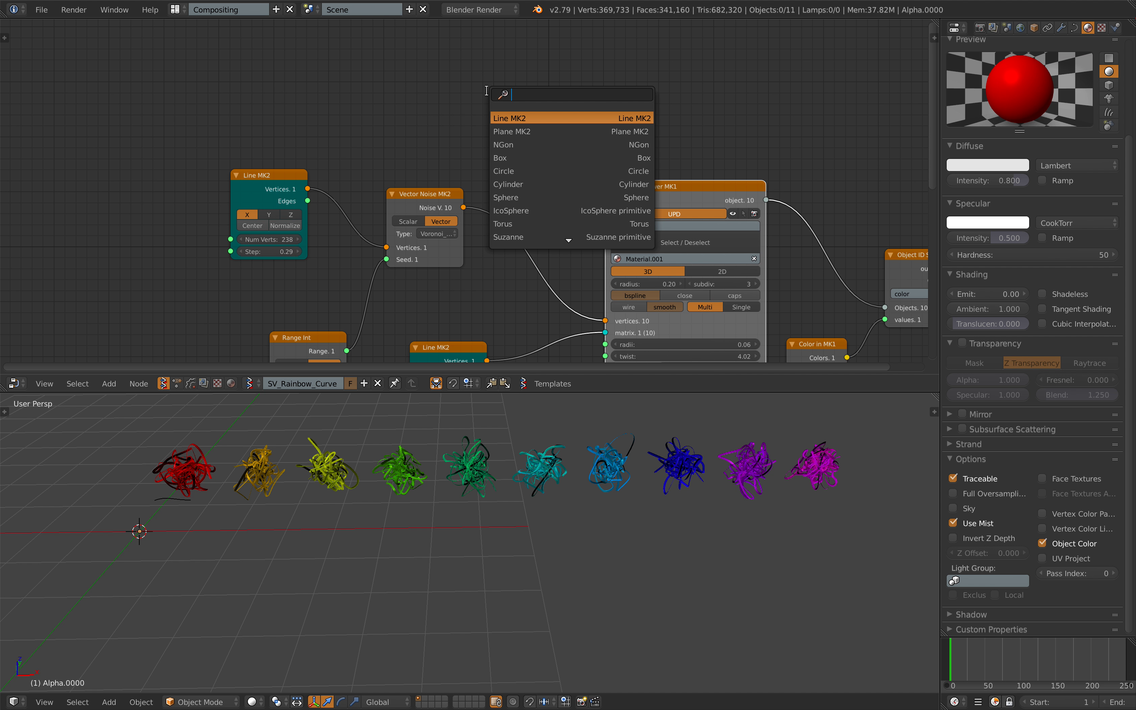
pyautogui.write('vector t')
pyautogui.press('Return')
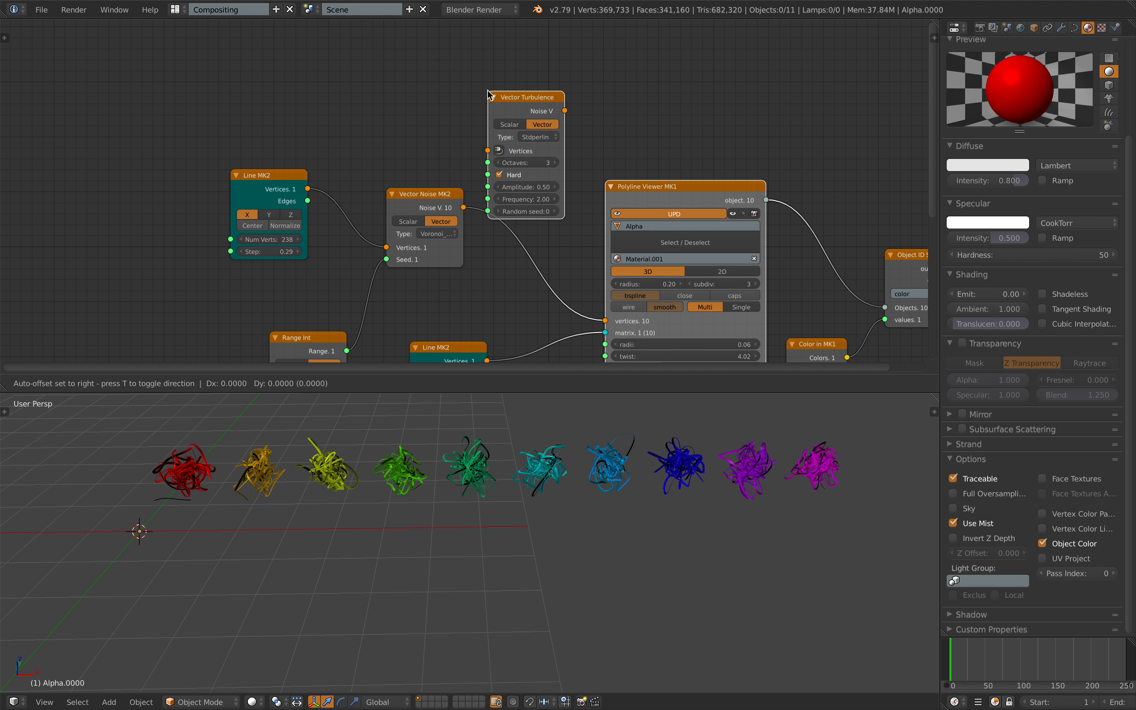
pyautogui.click(485, 85)
# Connect the first Line MK2's vertices to Vector Turbulence and its noise output to the Polyline Viewer's vertices, spacing the nodes apart.
pyautogui.moveTo(311, 182); pyautogui.dragTo(544, 125)
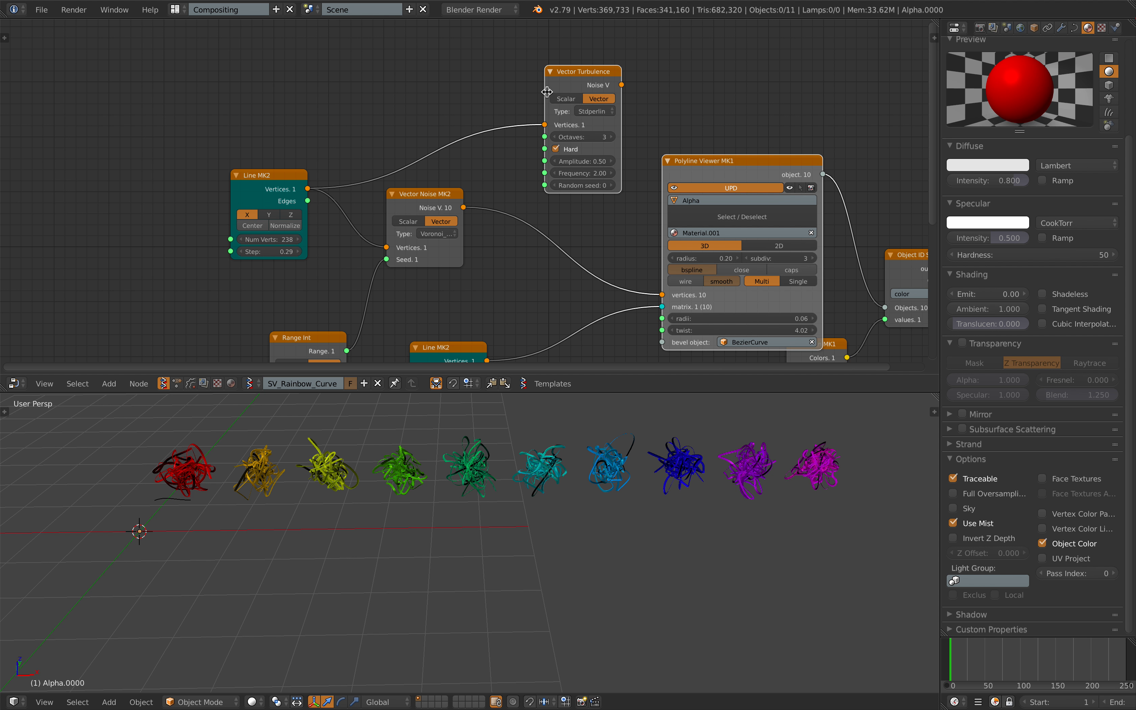
pyautogui.moveTo(573, 77); pyautogui.dragTo(634, 203)
pyautogui.moveTo(664, 294); pyautogui.dragTo(609, 202)
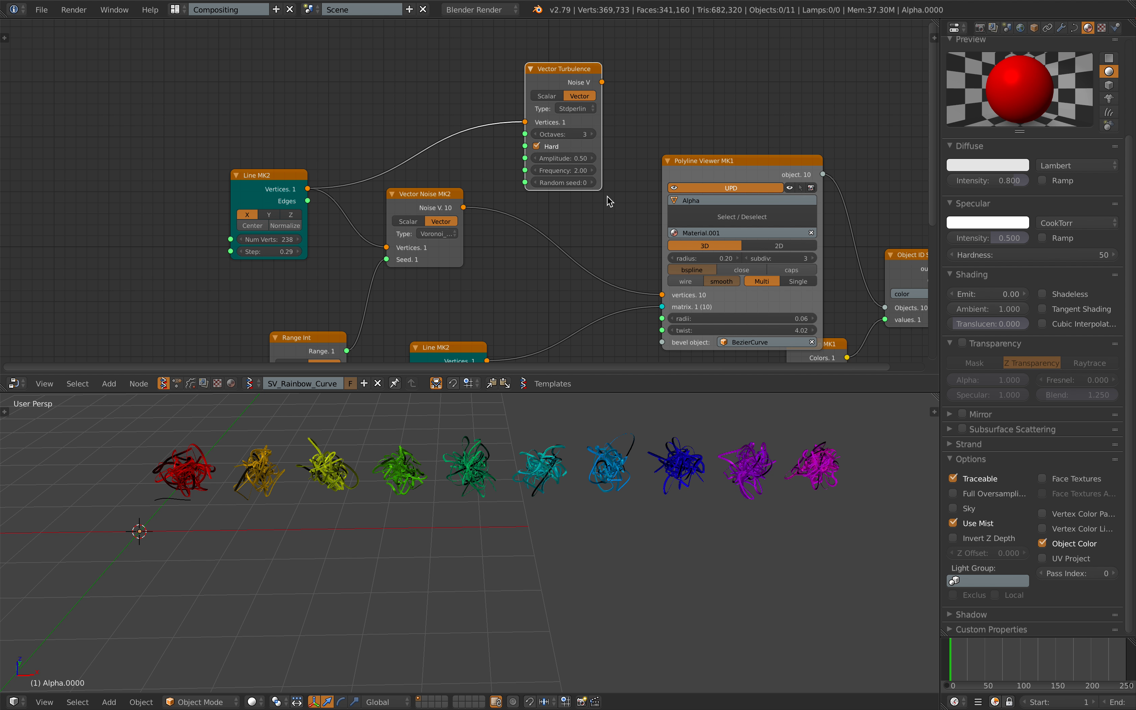
pyautogui.moveTo(601, 82); pyautogui.dragTo(662, 295)
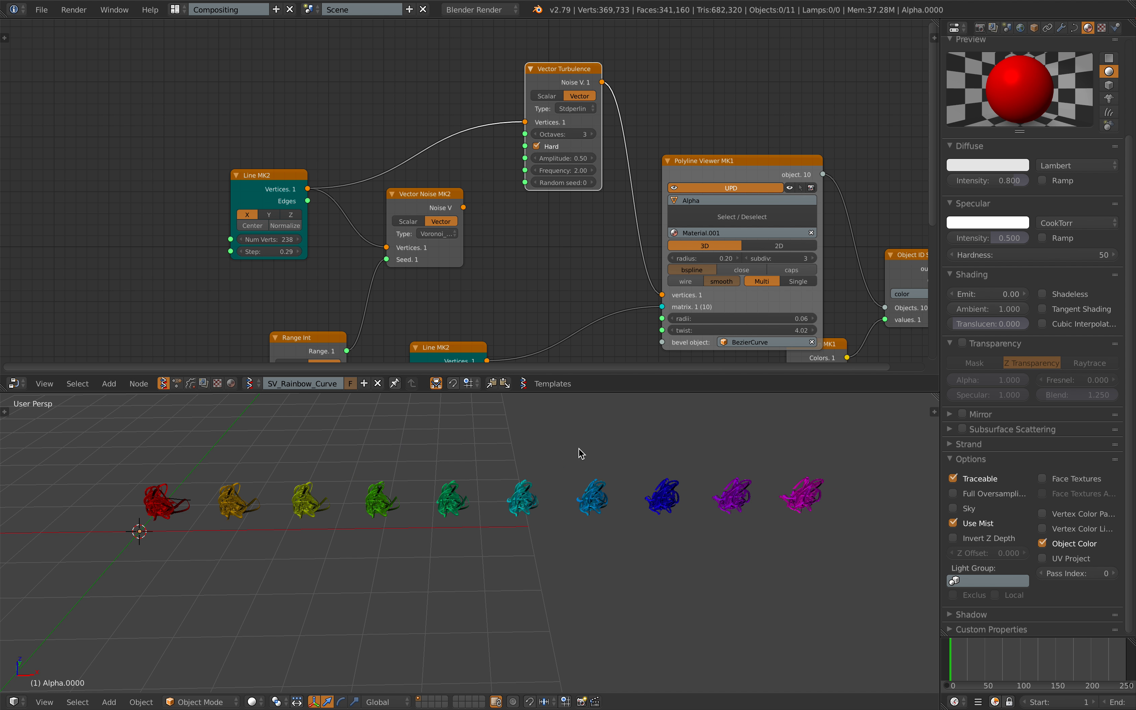
# Set the Vector Turbulence amplitude to 1.25 and feed the Range Int output into its random seed.
pyautogui.moveTo(565, 160); pyautogui.dragTo(577, 160)
pyautogui.keyDown('ctrl'); pyautogui.moveTo(558, 455); pyautogui.dragTo(566, 479, button='middle'); pyautogui.keyUp('ctrl')
pyautogui.click(565, 478)
pyautogui.moveTo(469, 301); pyautogui.dragTo(495, 250, button='middle')
pyautogui.moveTo(360, 285); pyautogui.dragTo(551, 132)
pyautogui.keyDown('shift'); pyautogui.moveTo(516, 557); pyautogui.dragTo(504, 579, button='middle'); pyautogui.keyUp('shift')
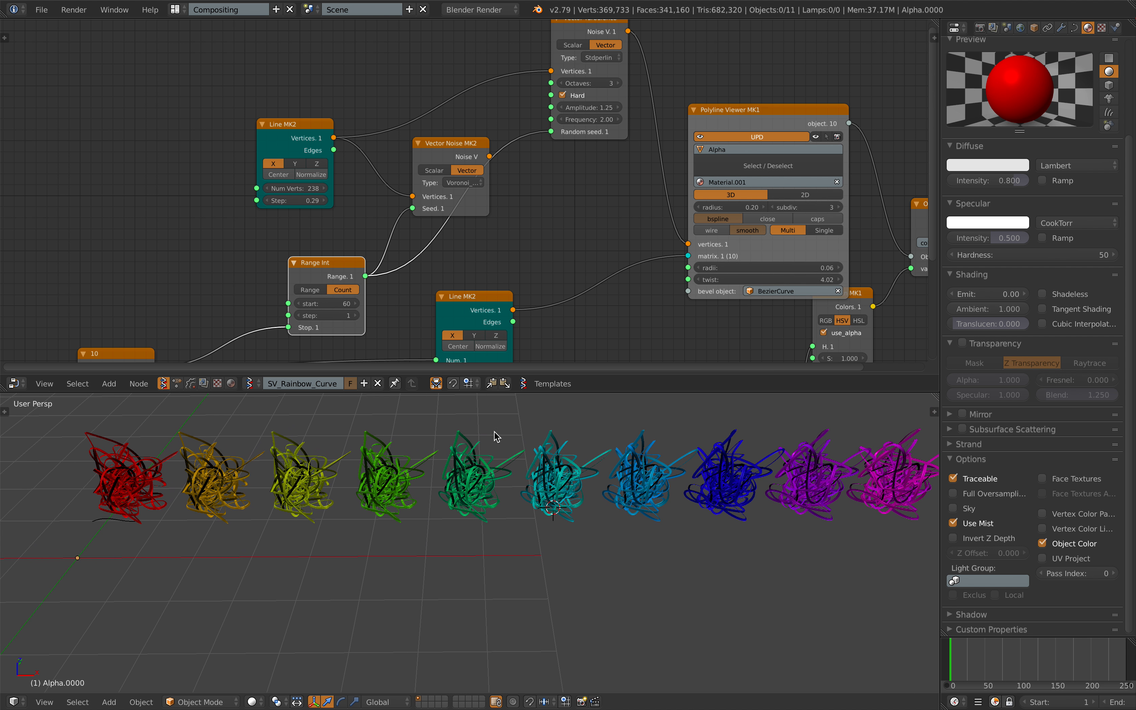
# Set the Vector Turbulence amplitude to 1.45 and reposition the Vector Noise and Vector Turbulence nodes.
pyautogui.moveTo(647, 468); pyautogui.dragTo(574, 456, button='middle')
pyautogui.moveTo(578, 110)
pyautogui.mouseDown()
pyautogui.moveTo(596, 110)
pyautogui.moveTo(587, 112)
pyautogui.mouseUp()
pyautogui.moveTo(458, 157); pyautogui.dragTo(445, 142)
pyautogui.moveTo(587, 37); pyautogui.dragTo(606, 85)
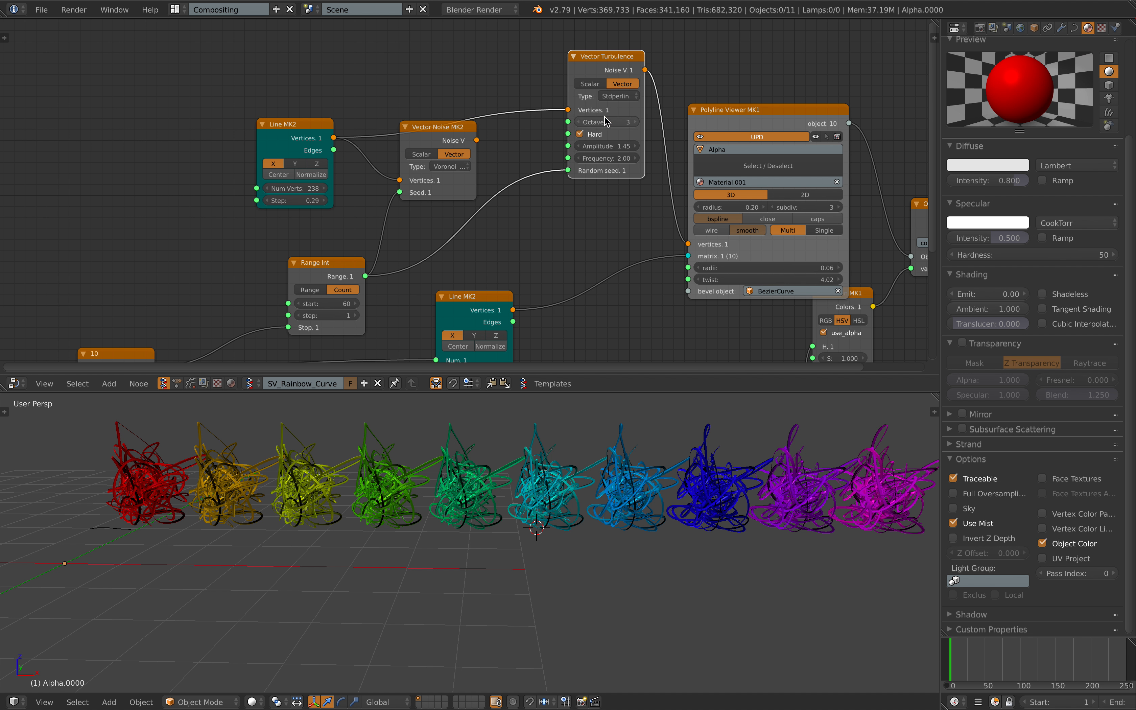
# Insert a List Split node between Range Int and Vector Turbulence's random seed.
pyautogui.hotkey('shift', 'a')
pyautogui.click(528, 172)
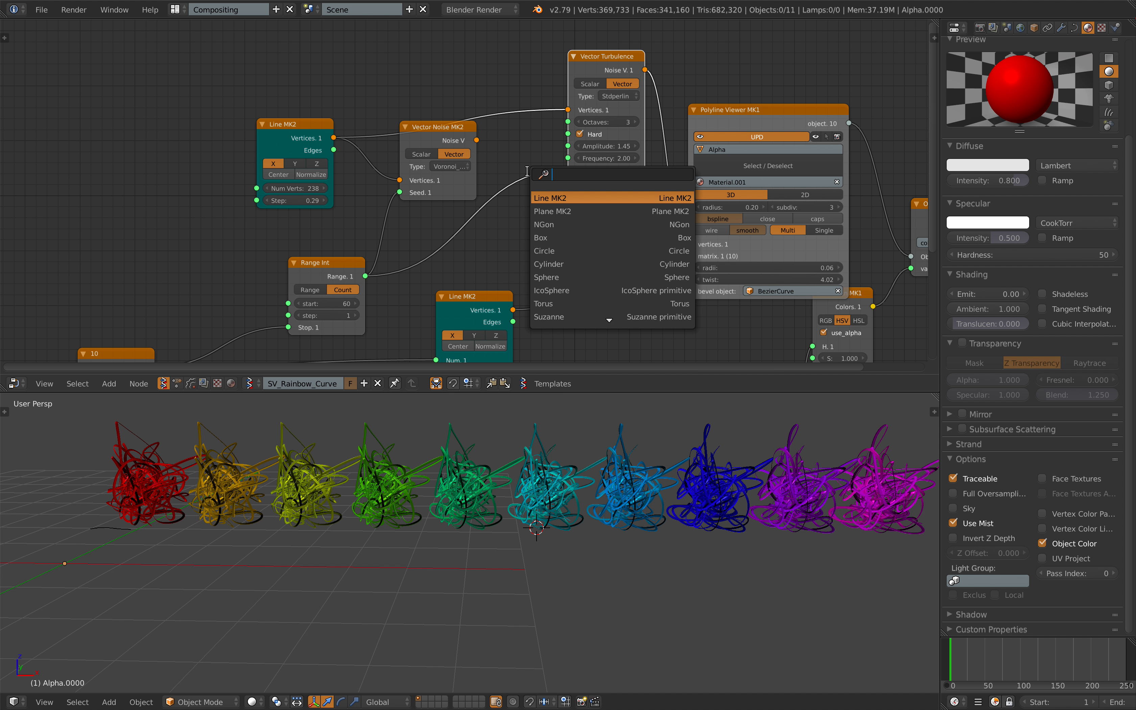
pyautogui.write('spli')
pyautogui.press('Down')
pyautogui.press('Down')
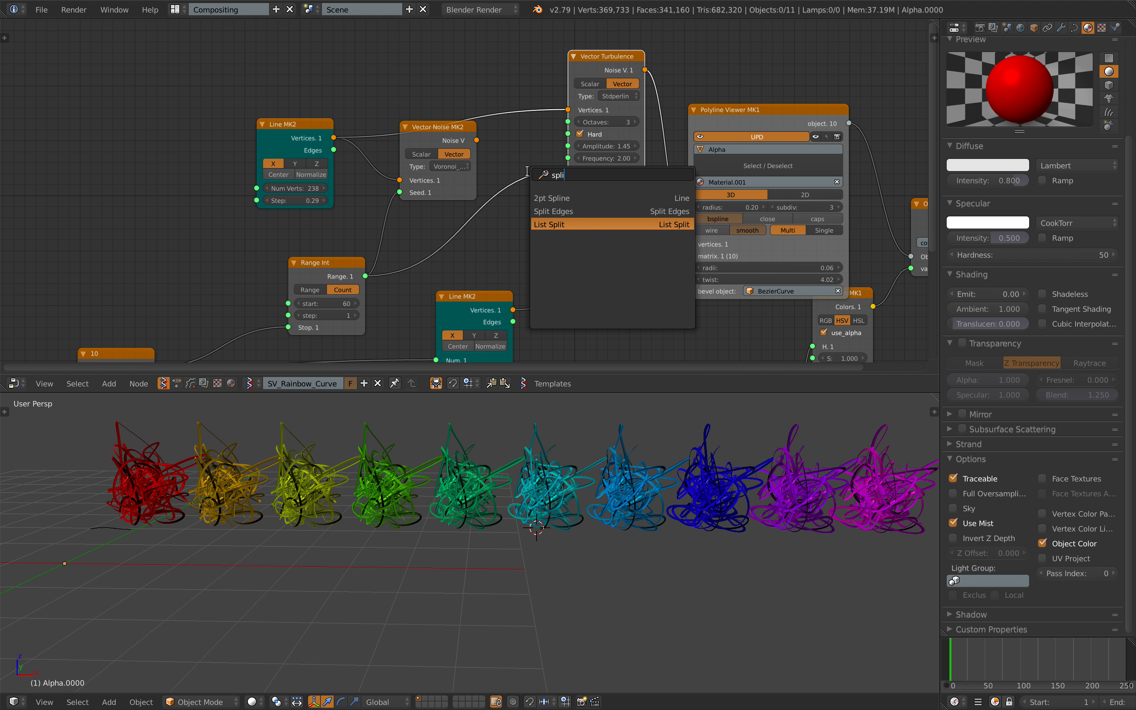
pyautogui.press('Return')
pyautogui.click(502, 177)
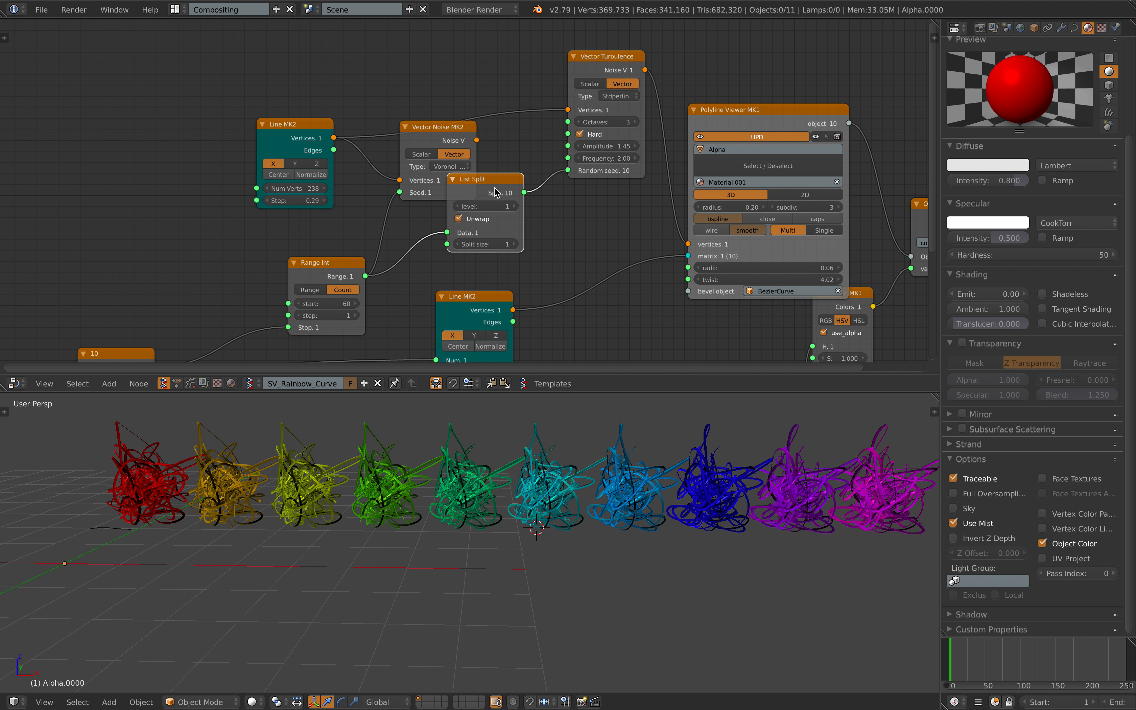
# Delete the List Split node and rearrange the Vector Turbulence and Vector Noise nodes.
pyautogui.moveTo(492, 177); pyautogui.dragTo(491, 188)
pyautogui.press('x')
pyautogui.moveTo(616, 58); pyautogui.dragTo(593, 54)
pyautogui.moveTo(428, 131); pyautogui.dragTo(431, 165)
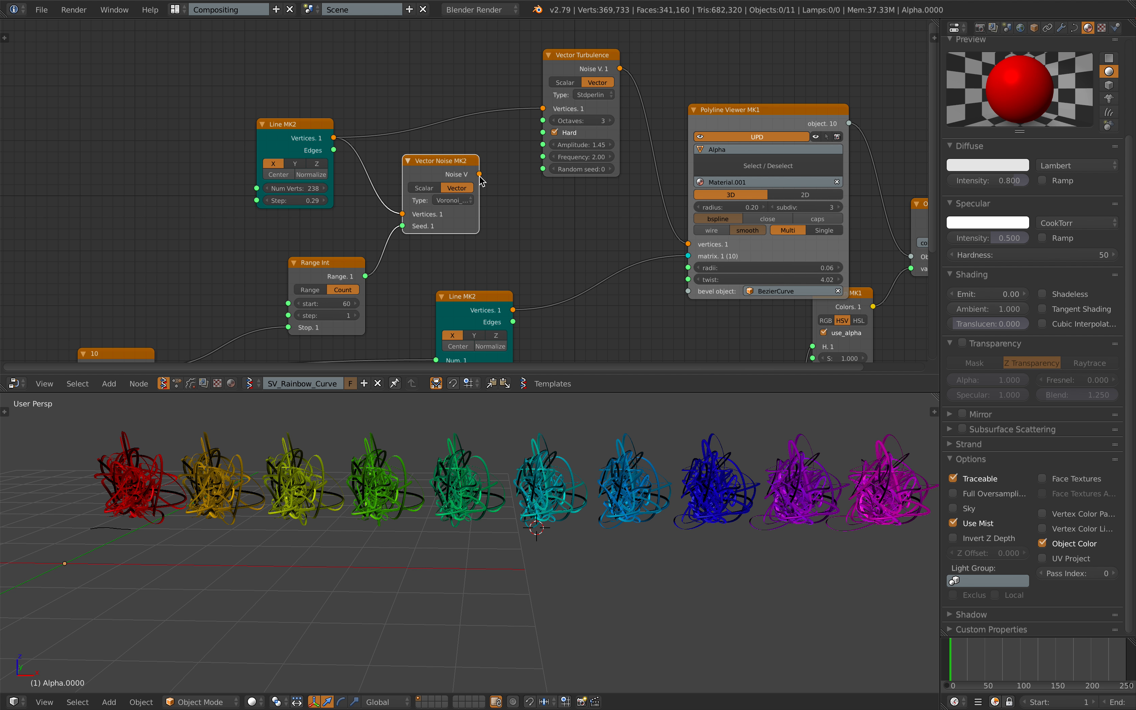
# Toggle Vector Turbulence's Hard option off and on to compare the curves.
pyautogui.scroll(1, 460, 181)
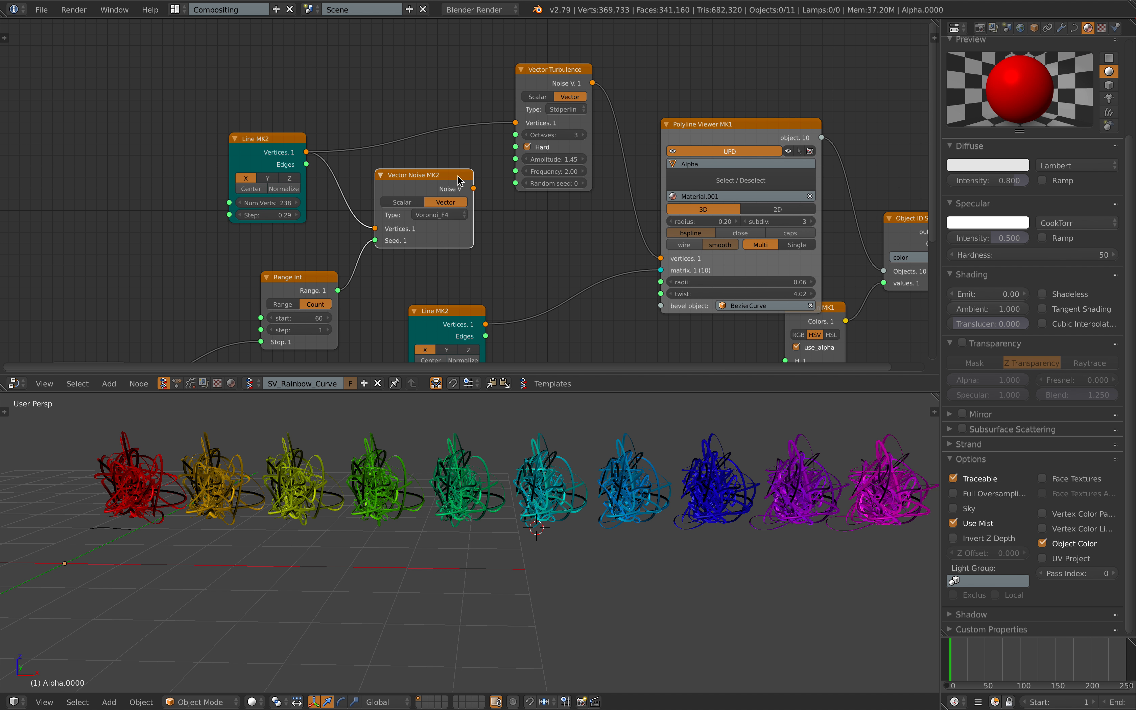
pyautogui.scroll(1, 554, 155)
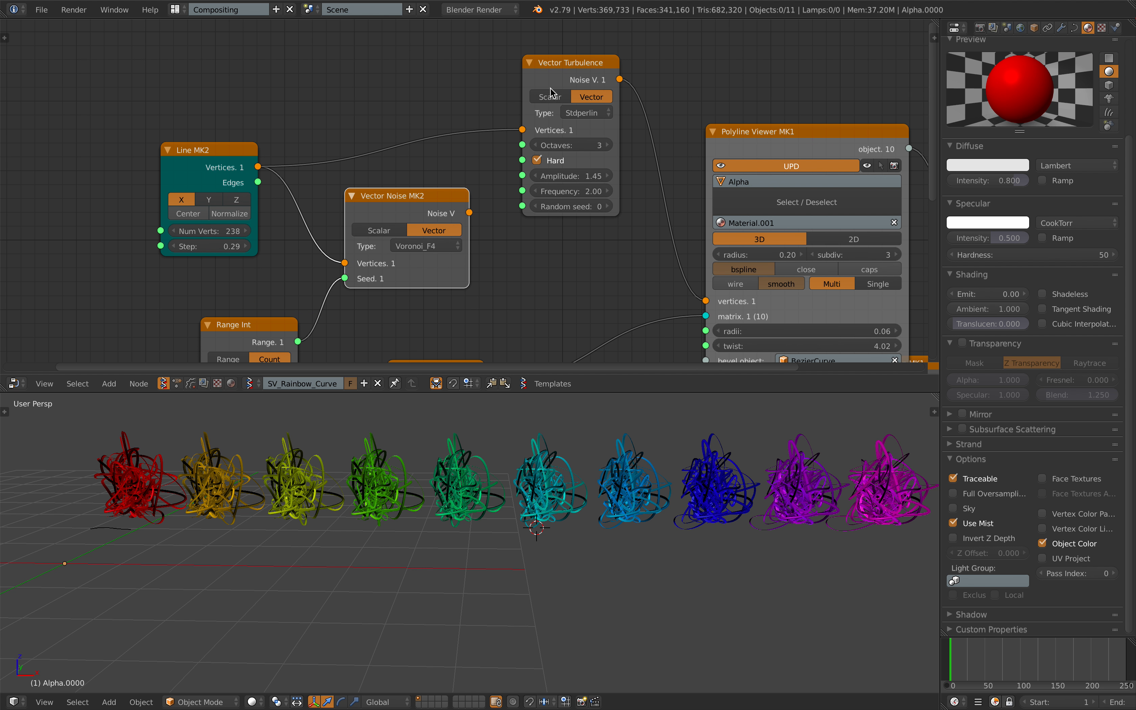
pyautogui.click(540, 162)
pyautogui.click(541, 162)
pyautogui.click(541, 162)
pyautogui.click(541, 162)
# Disconnect Line MK2 from Vector Turbulence and feed Vector Noise's output into the Polyline Viewer's vertices.
pyautogui.scroll(-2, 521, 155)
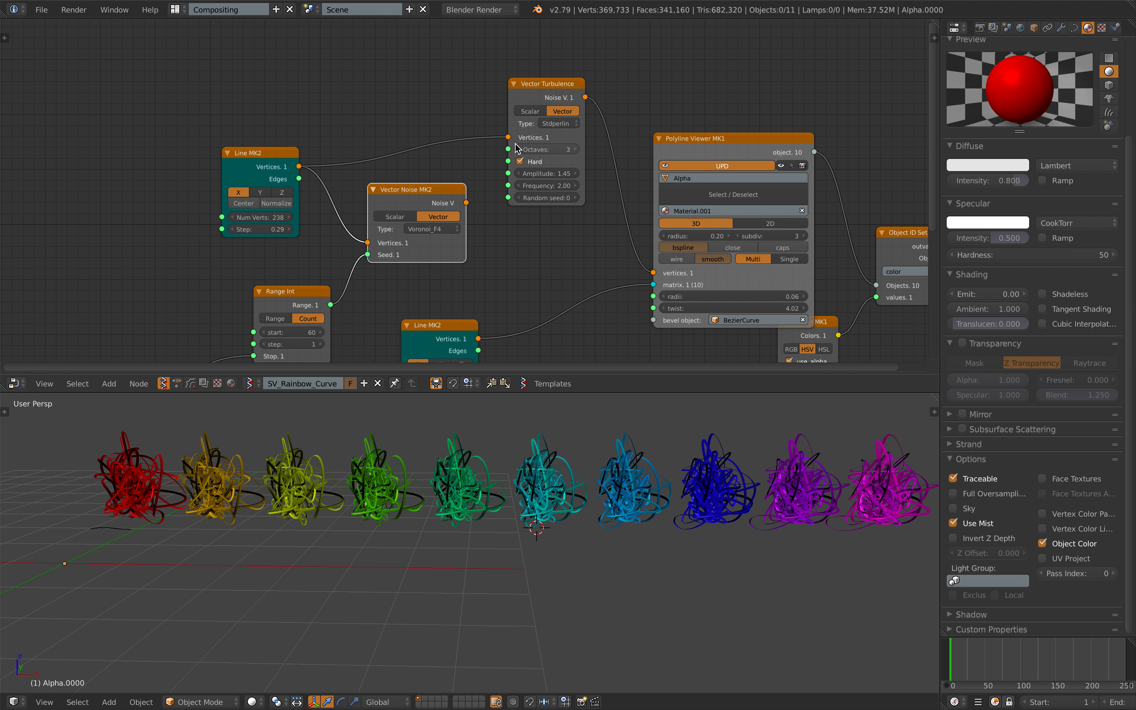
pyautogui.scroll(1, 559, 98)
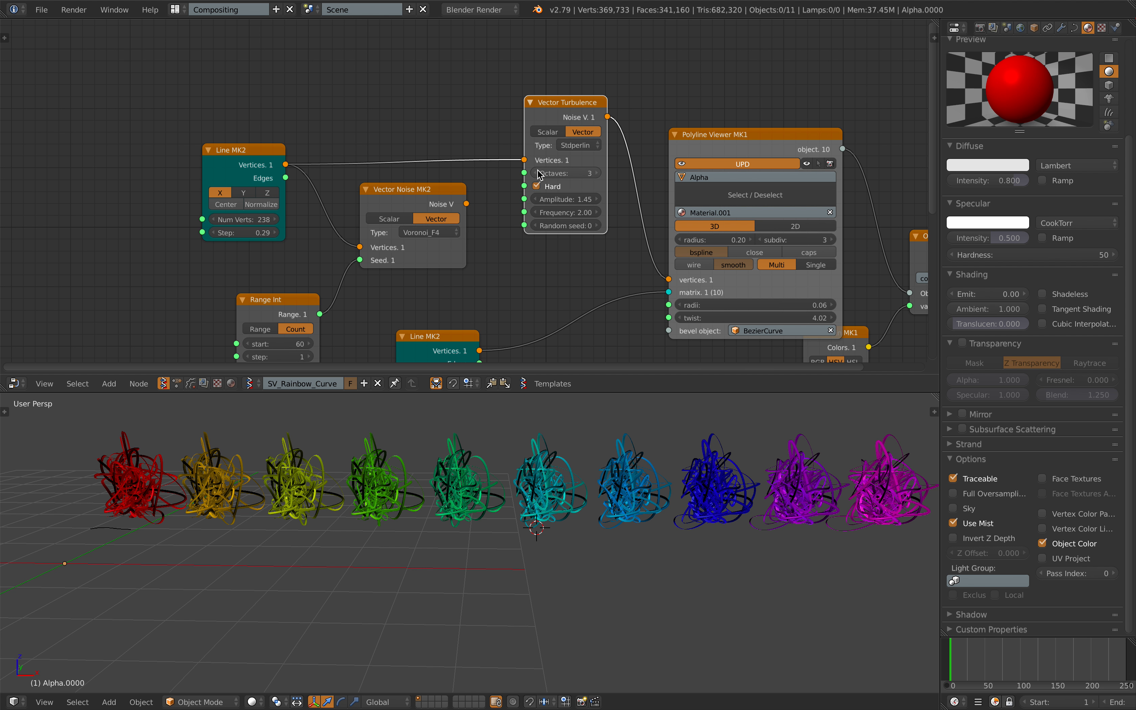
pyautogui.moveTo(524, 165); pyautogui.dragTo(437, 160)
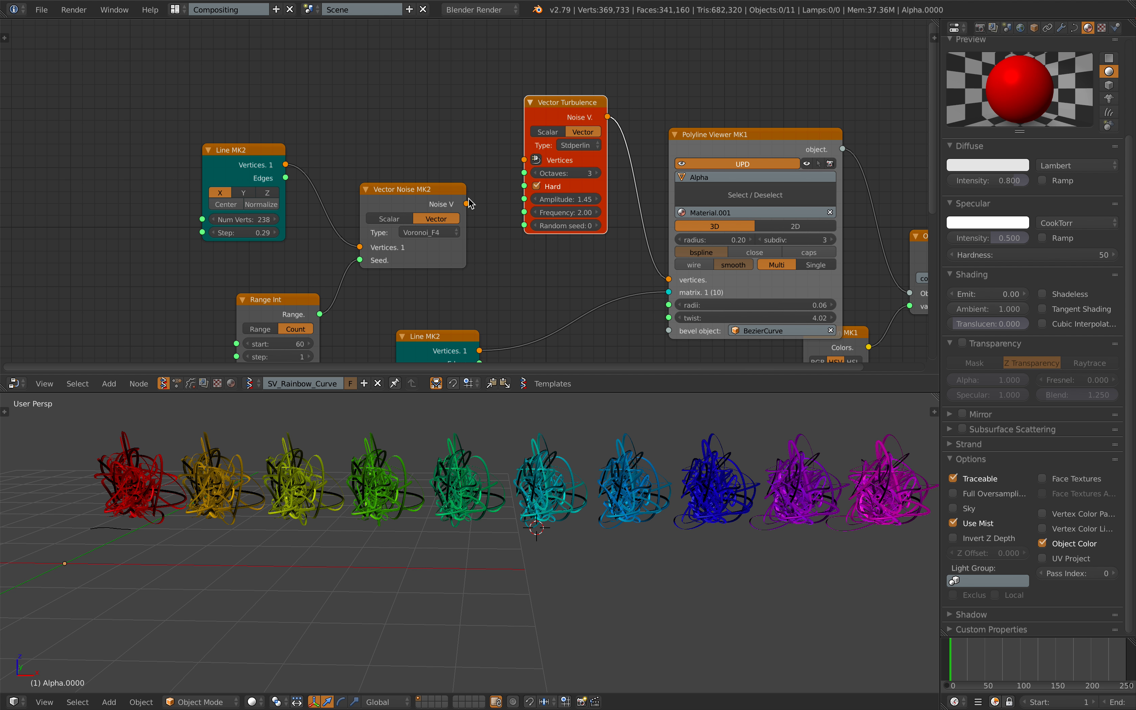
pyautogui.moveTo(374, 216); pyautogui.dragTo(375, 198)
pyautogui.moveTo(387, 235); pyautogui.dragTo(411, 196, button='middle')
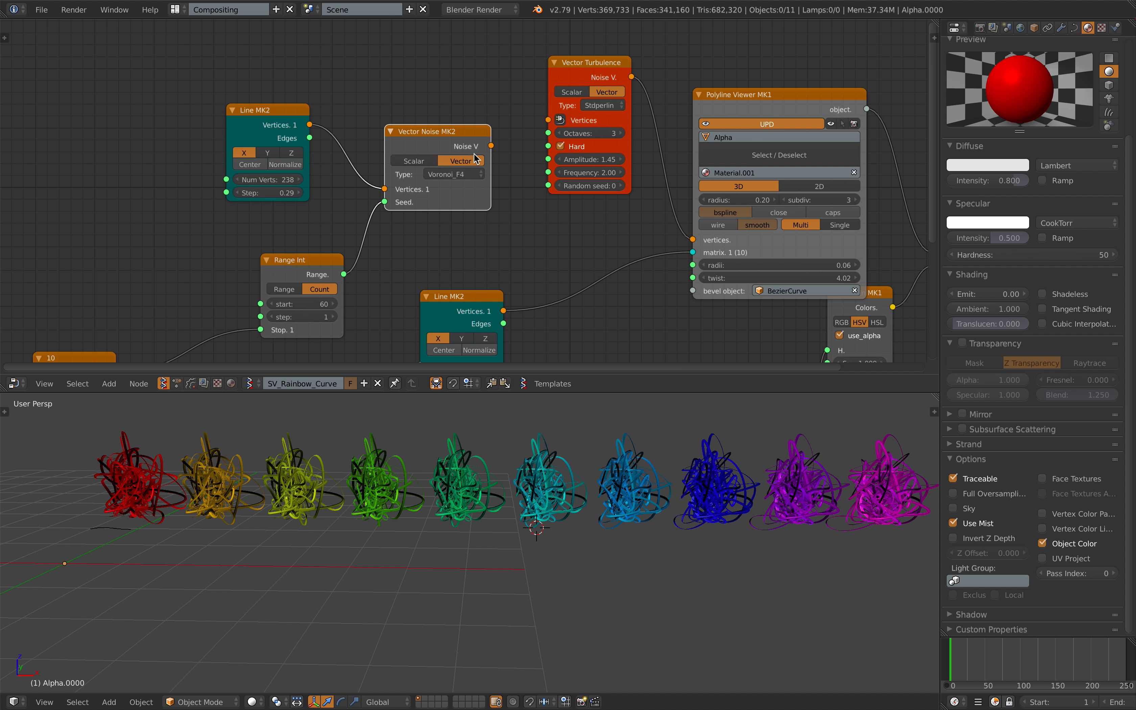
pyautogui.moveTo(490, 145); pyautogui.dragTo(531, 163)
pyautogui.moveTo(682, 237); pyautogui.dragTo(693, 240)
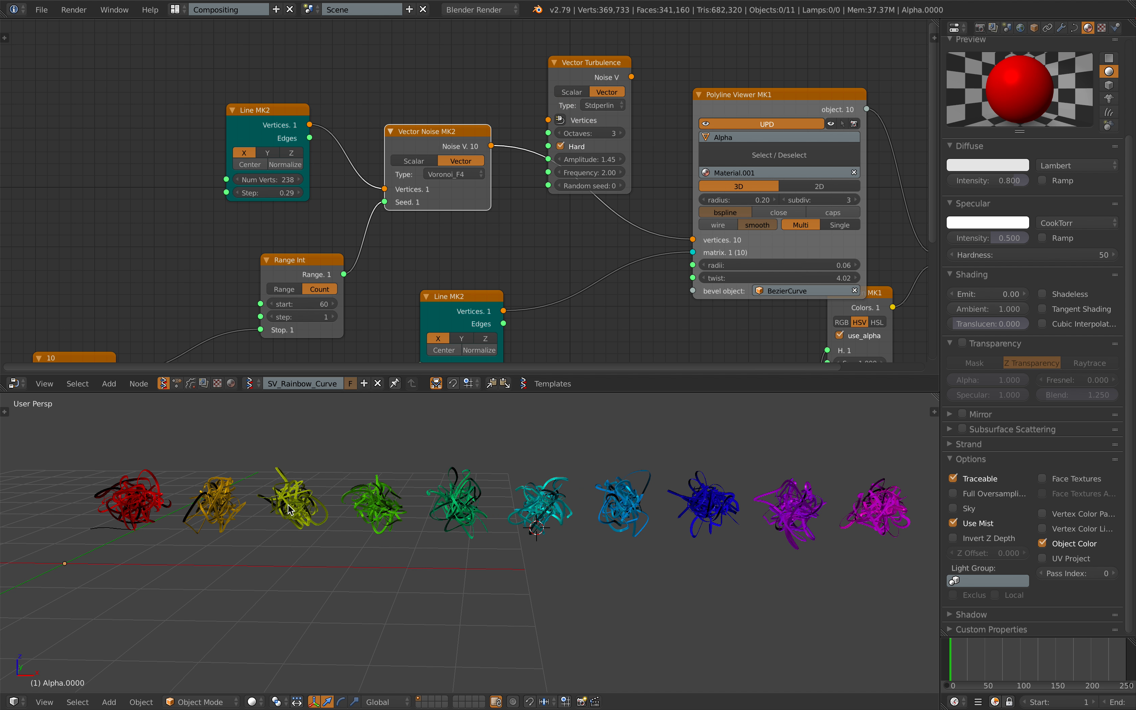
# Reposition the Vector Turbulence node and reconnect it between Line MK2 and the Polyline Viewer's vertices.
pyautogui.moveTo(483, 287); pyautogui.dragTo(483, 284, button='middle')
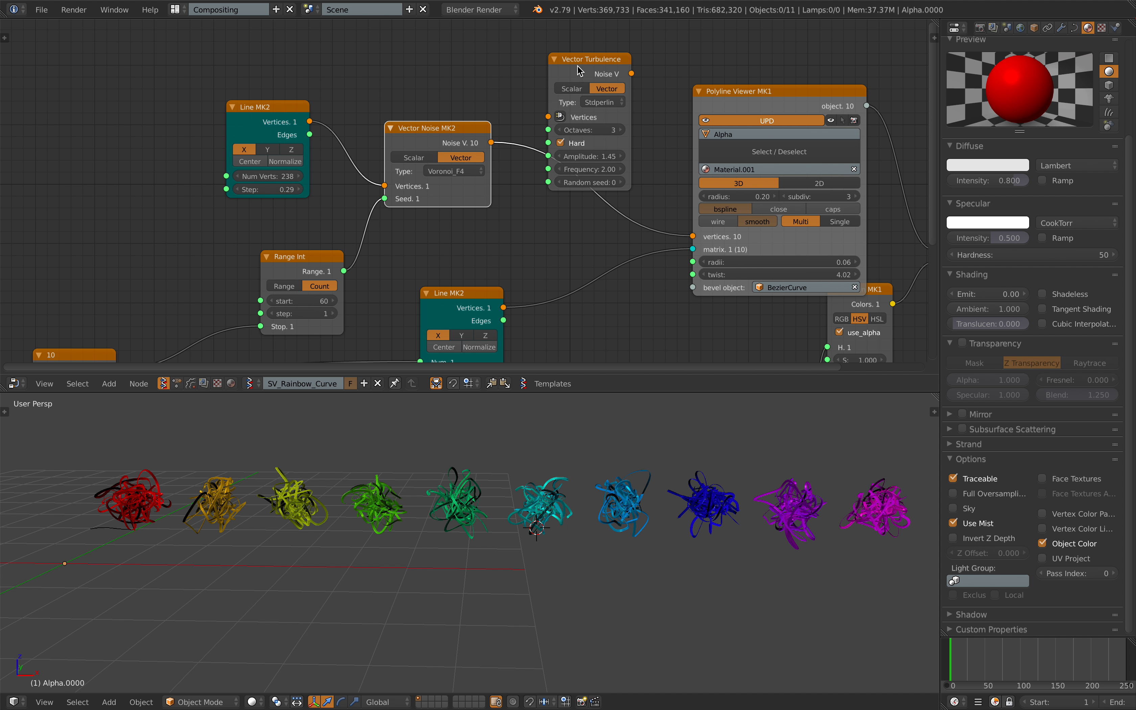
pyautogui.moveTo(558, 113); pyautogui.dragTo(568, 71)
pyautogui.moveTo(560, 129); pyautogui.dragTo(542, 163, button='middle')
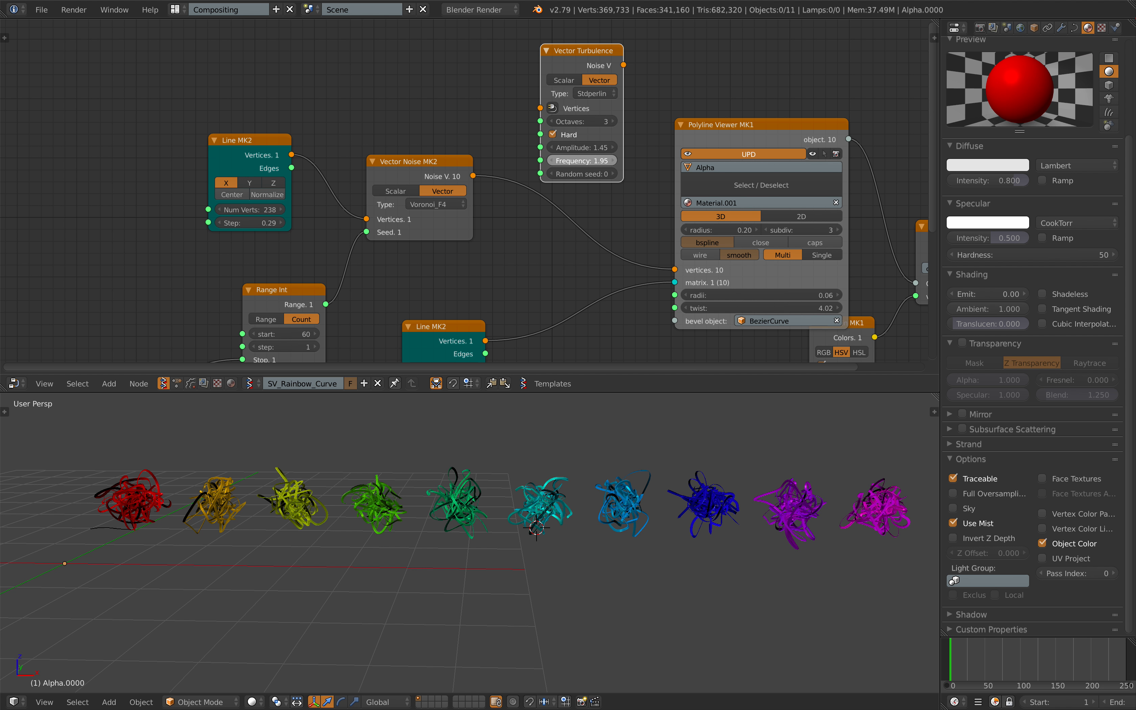
pyautogui.moveTo(636, 47); pyautogui.dragTo(634, 44, button='middle')
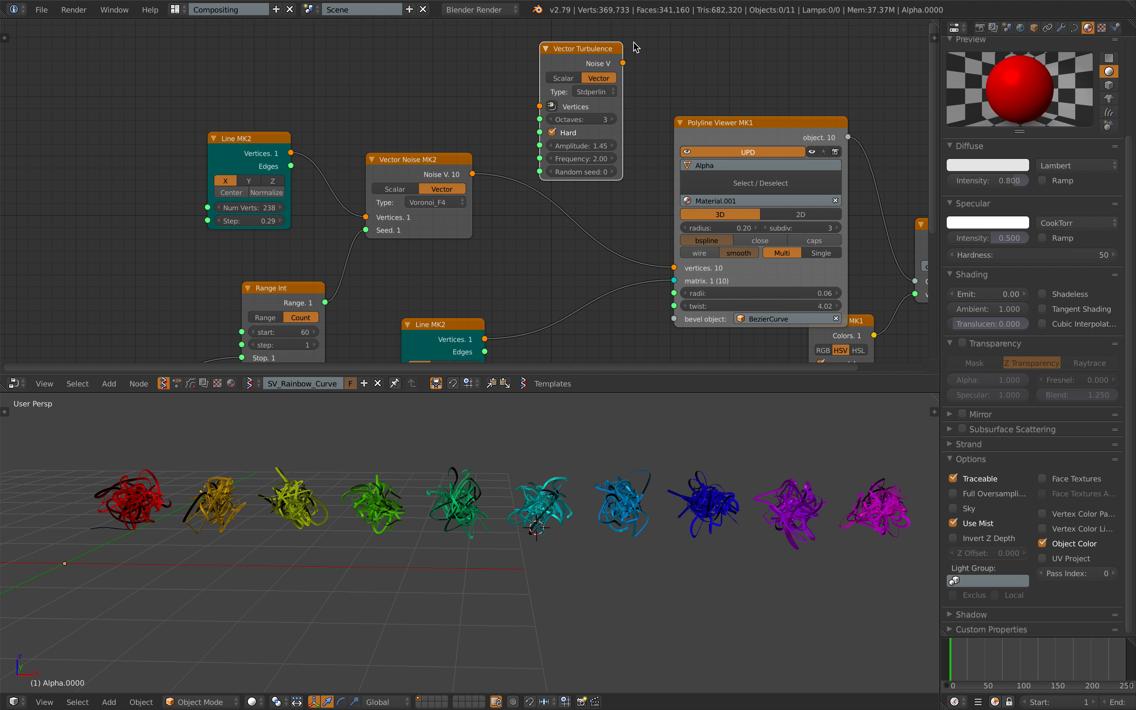
pyautogui.moveTo(623, 66); pyautogui.dragTo(680, 269)
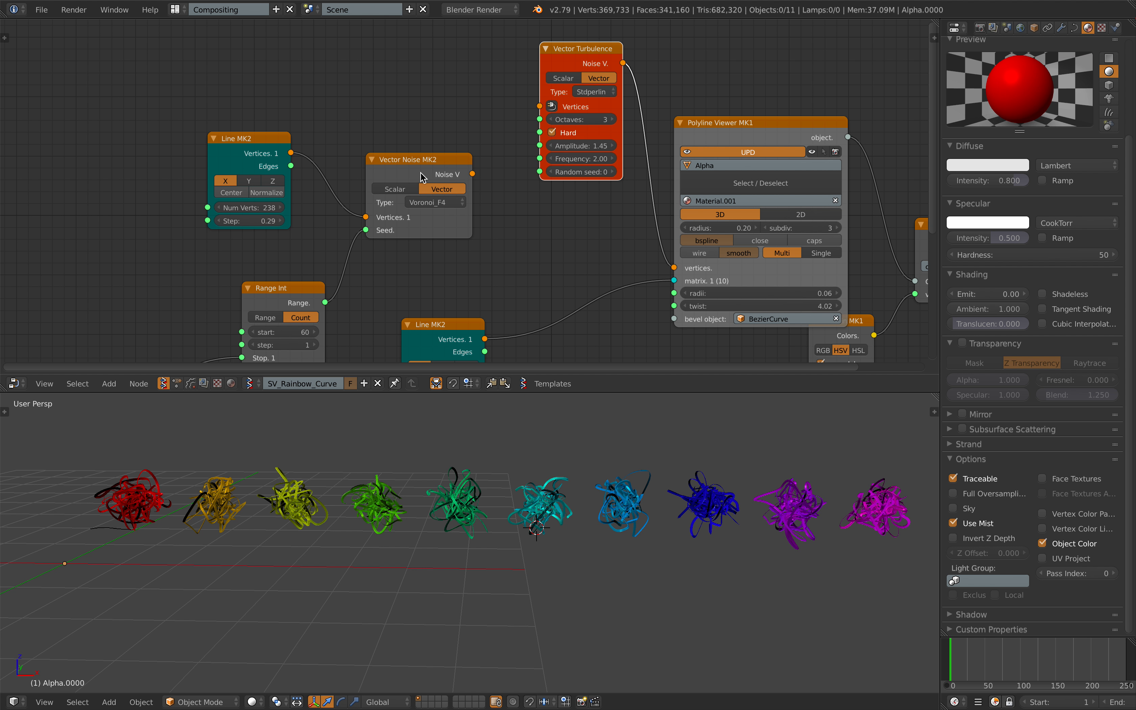
pyautogui.moveTo(293, 151); pyautogui.dragTo(532, 112)
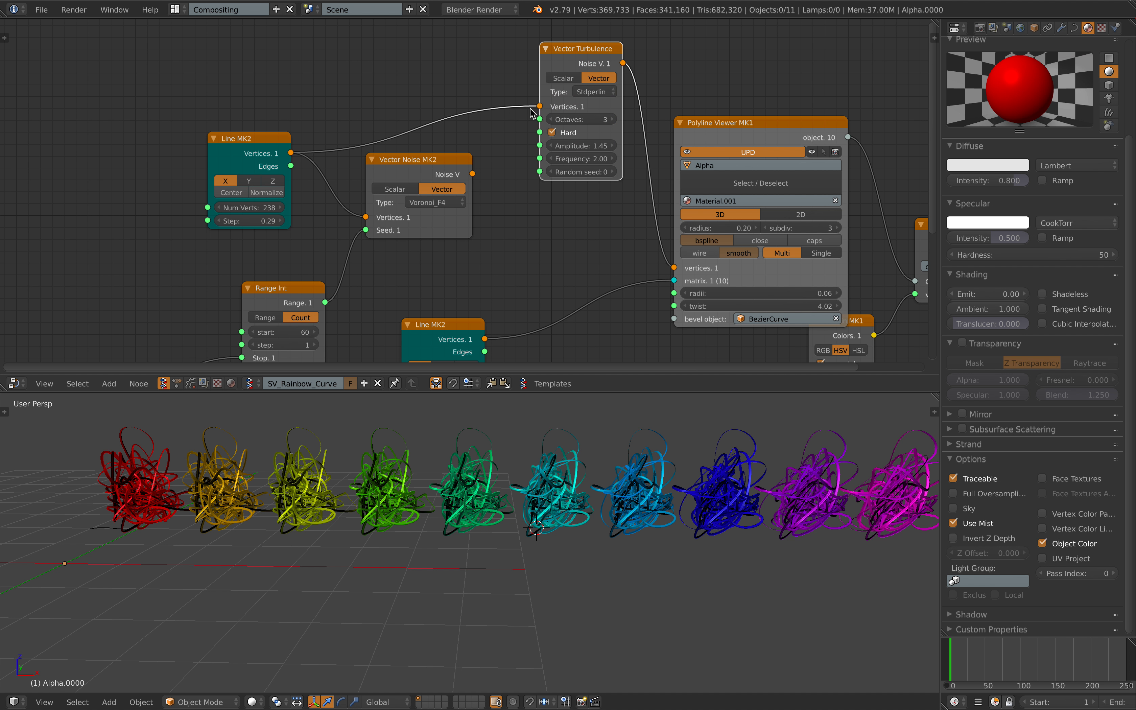
# Set Vector Turbulence's amplitude to 1.60 and frequency to 2.36, and try the Newperlin noise type.
pyautogui.moveTo(587, 144); pyautogui.dragTo(606, 159)
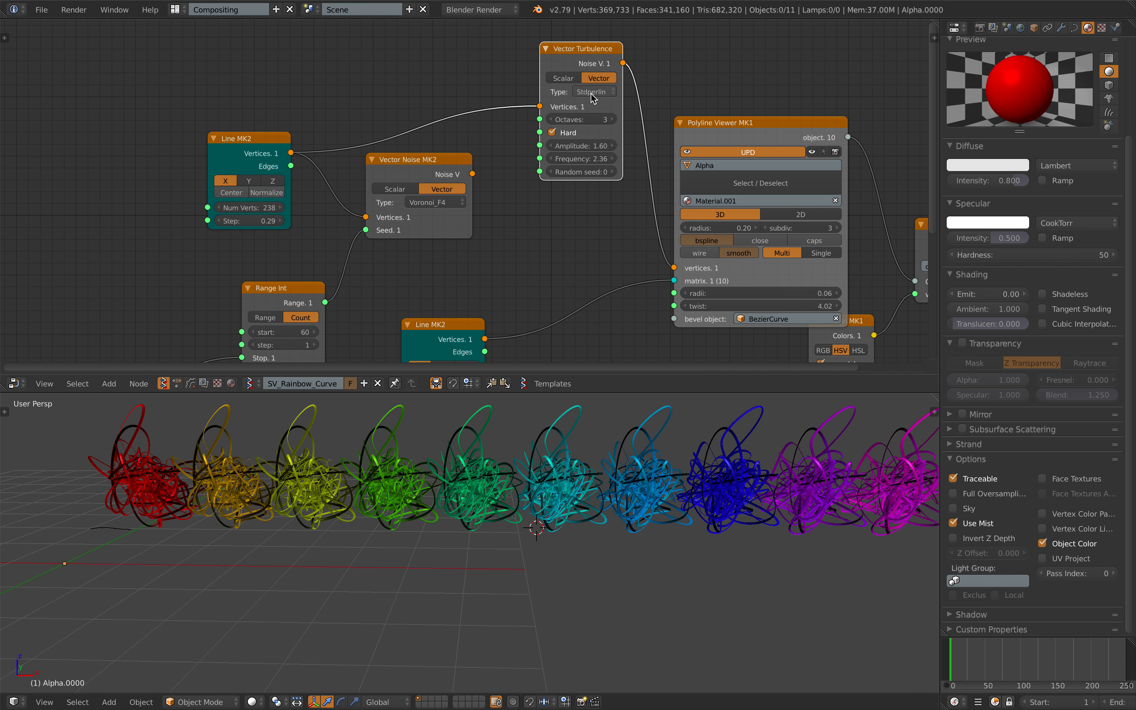
pyautogui.click(593, 92)
pyautogui.click(598, 137)
pyautogui.click(599, 94)
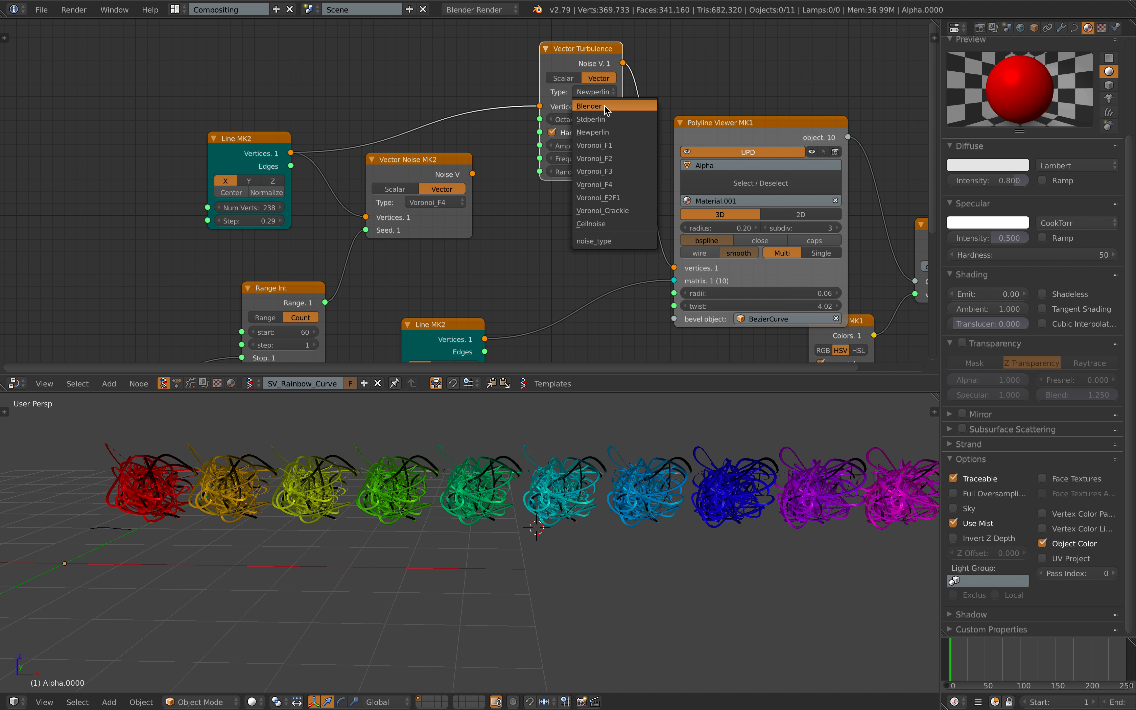
pyautogui.click(594, 113)
# Connect Vector Noise's output to the Polyline Viewer's vertices in place of Vector Turbulence and save the file.
pyautogui.moveTo(473, 174); pyautogui.dragTo(674, 268)
pyautogui.moveTo(581, 178); pyautogui.dragTo(577, 160)
pyautogui.hotkey('ctrl', 's')
pyautogui.click(575, 157)
# Reposition the Object ID Set and Color in nodes and save the file.
pyautogui.moveTo(654, 170); pyautogui.dragTo(580, 131, button='middle')
pyautogui.scroll(-3, 581, 130)
pyautogui.moveTo(641, 109); pyautogui.dragTo(642, 101)
pyautogui.moveTo(669, 124); pyautogui.dragTo(536, 122, button='middle')
pyautogui.scroll(3, 536, 122)
pyautogui.moveTo(695, 179); pyautogui.dragTo(752, 173)
pyautogui.moveTo(603, 289); pyautogui.dragTo(634, 314)
pyautogui.moveTo(633, 315); pyautogui.dragTo(659, 289, button='middle')
pyautogui.hotkey('ctrl', 's')
pyautogui.click(634, 214)
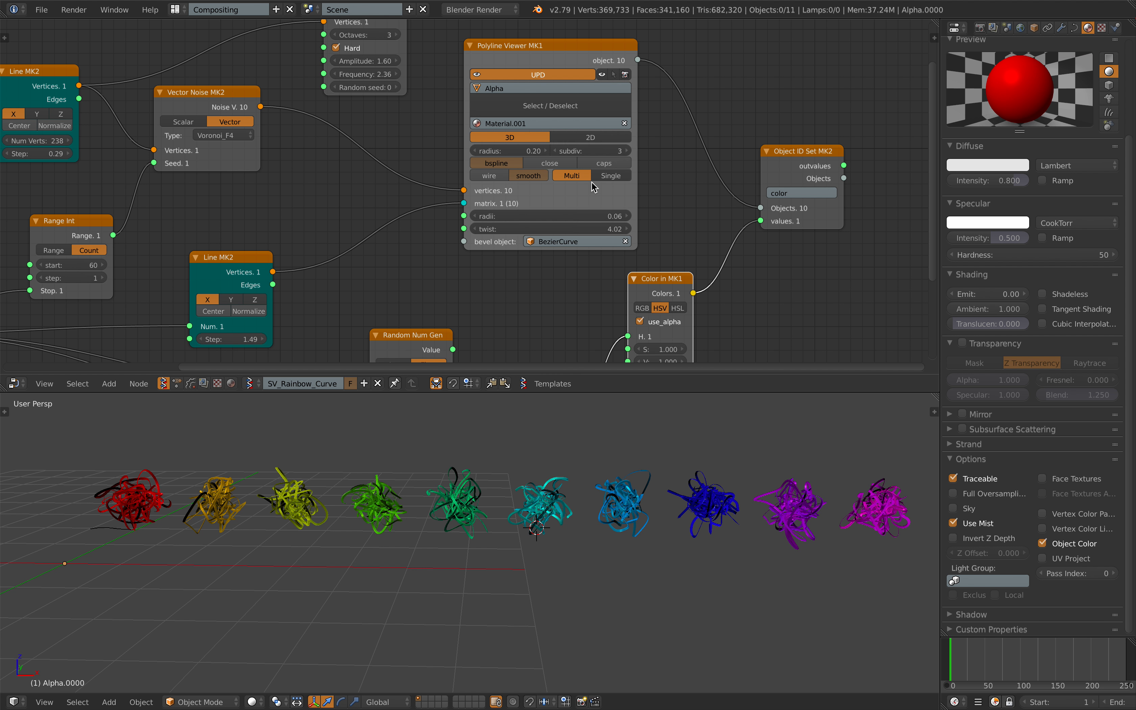
# Try the Polyline Viewer's 2D and Single options, restoring 3D and Multi after comparing the curves.
pyautogui.click(590, 137)
pyautogui.moveTo(540, 426); pyautogui.dragTo(544, 456, button='middle')
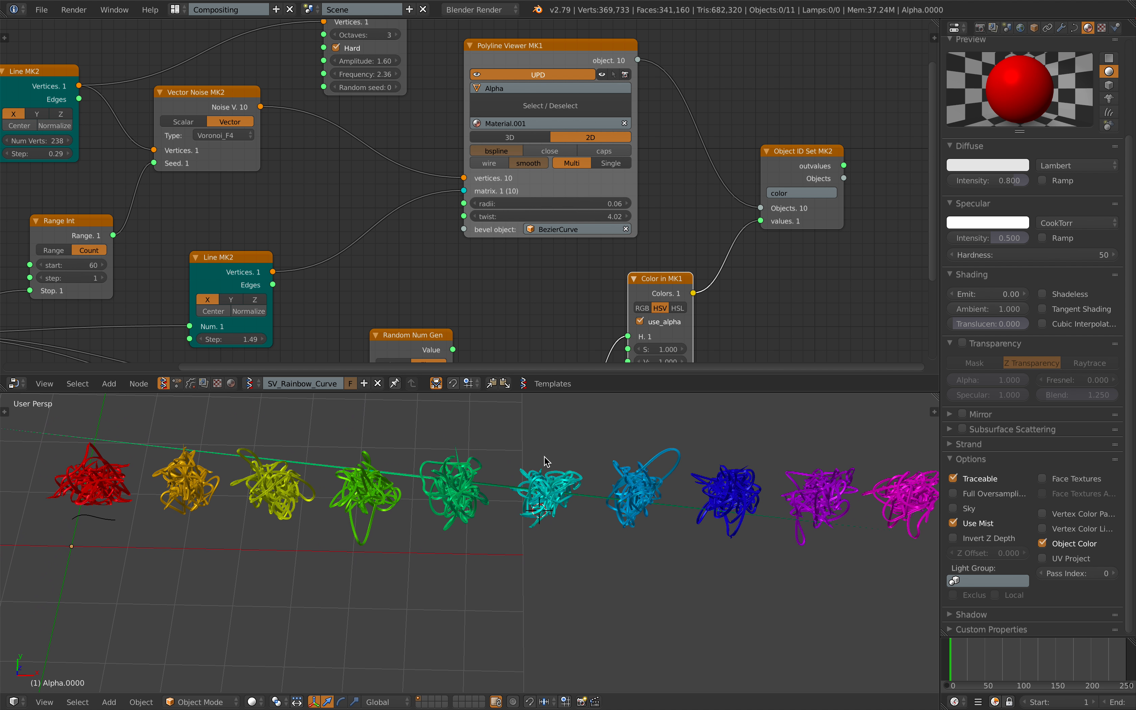
pyautogui.click(537, 138)
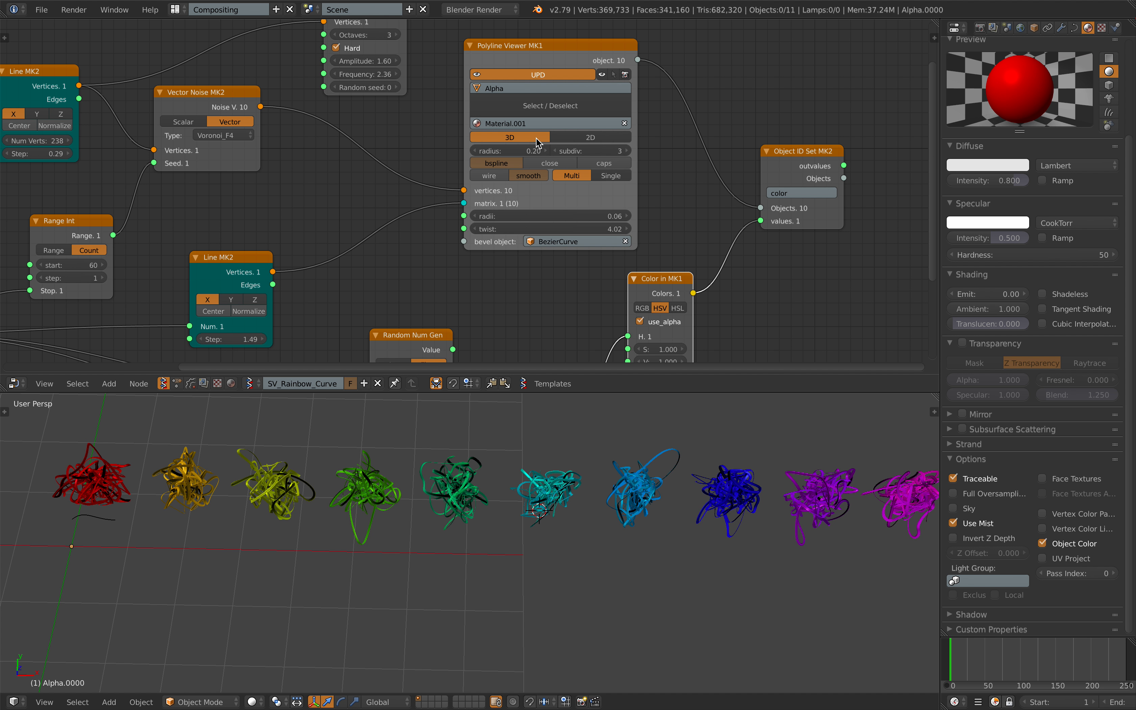
pyautogui.click(610, 178)
pyautogui.click(572, 175)
# Set the Polyline Viewer's radii to 0.17 and save the file.
pyautogui.moveTo(596, 213); pyautogui.dragTo(623, 214)
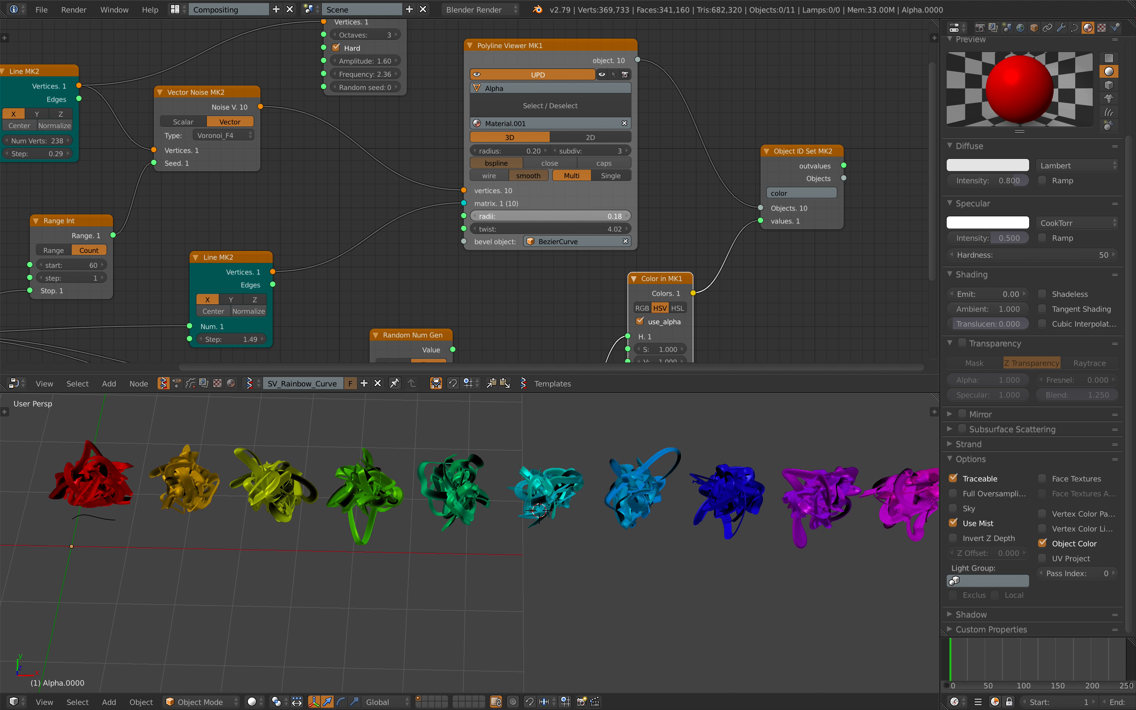
pyautogui.moveTo(539, 453); pyautogui.dragTo(531, 421, button='middle')
pyautogui.hotkey('ctrl', 's')
pyautogui.click(531, 421)
pyautogui.keyDown('shift'); pyautogui.moveTo(347, 451); pyautogui.dragTo(519, 467, button='middle'); pyautogui.keyUp('shift')
pyautogui.scroll(2, 518, 467)
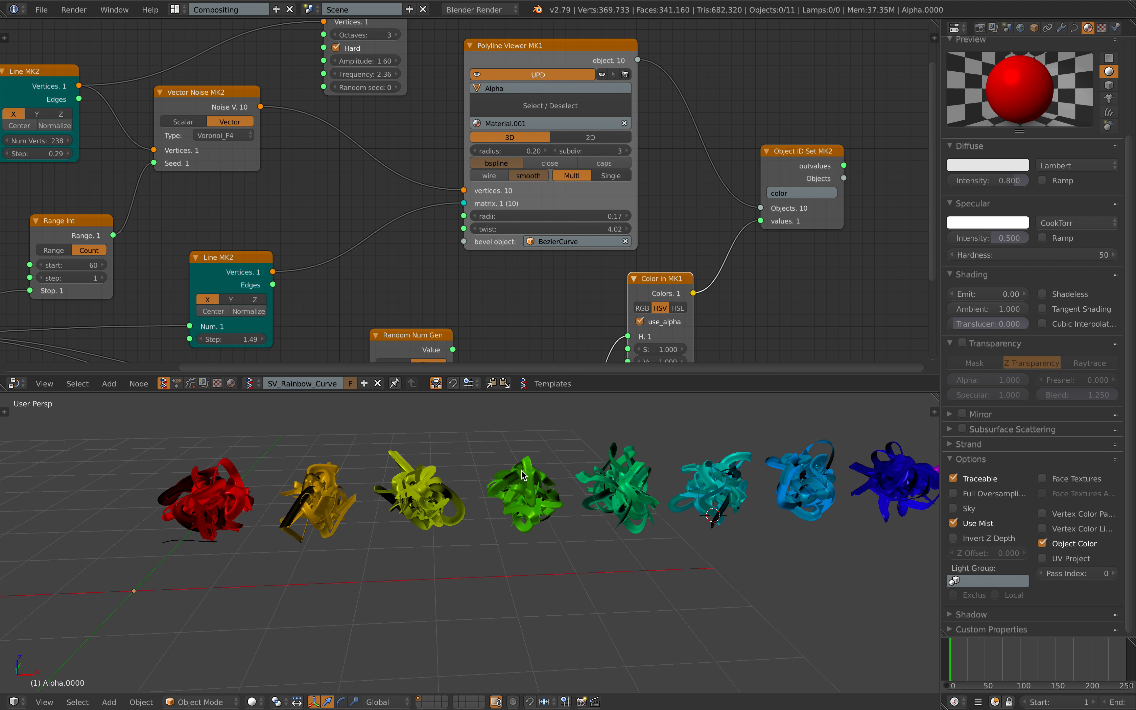
# Set the Polyline Viewer's twist to 3.12 and save the file.
pyautogui.moveTo(553, 228); pyautogui.dragTo(511, 228)
pyautogui.scroll(-3, 574, 443)
pyautogui.moveTo(575, 443); pyautogui.dragTo(513, 440, button='middle')
pyautogui.click(522, 442)
pyautogui.hotkey('ctrl', 's')
pyautogui.click(512, 440)
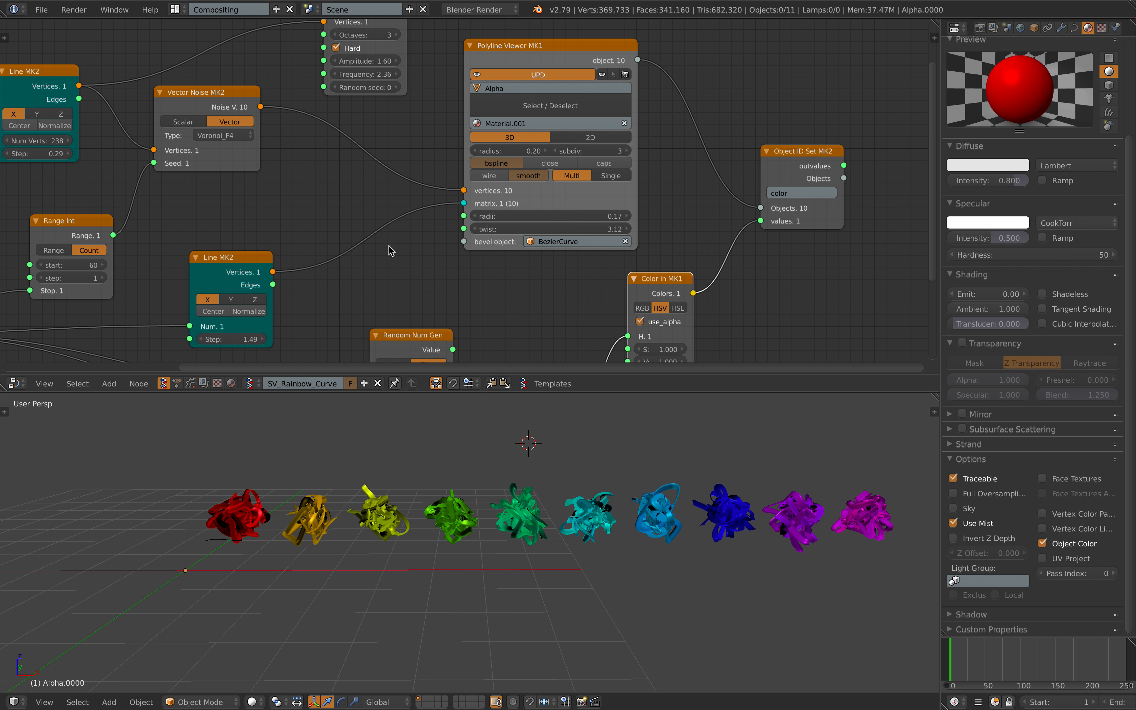
# Tidy the node layout by repositioning the Random Num Gen node and the integer node labelled 10.
pyautogui.moveTo(399, 253); pyautogui.dragTo(549, 198, button='middle')
pyautogui.scroll(-2, 548, 199)
pyautogui.moveTo(773, 219); pyautogui.dragTo(783, 216)
pyautogui.moveTo(562, 266); pyautogui.dragTo(572, 228)
pyautogui.moveTo(622, 234); pyautogui.dragTo(519, 229, button='middle')
pyautogui.scroll(-1, 519, 229)
pyautogui.moveTo(478, 227); pyautogui.dragTo(490, 225, button='middle')
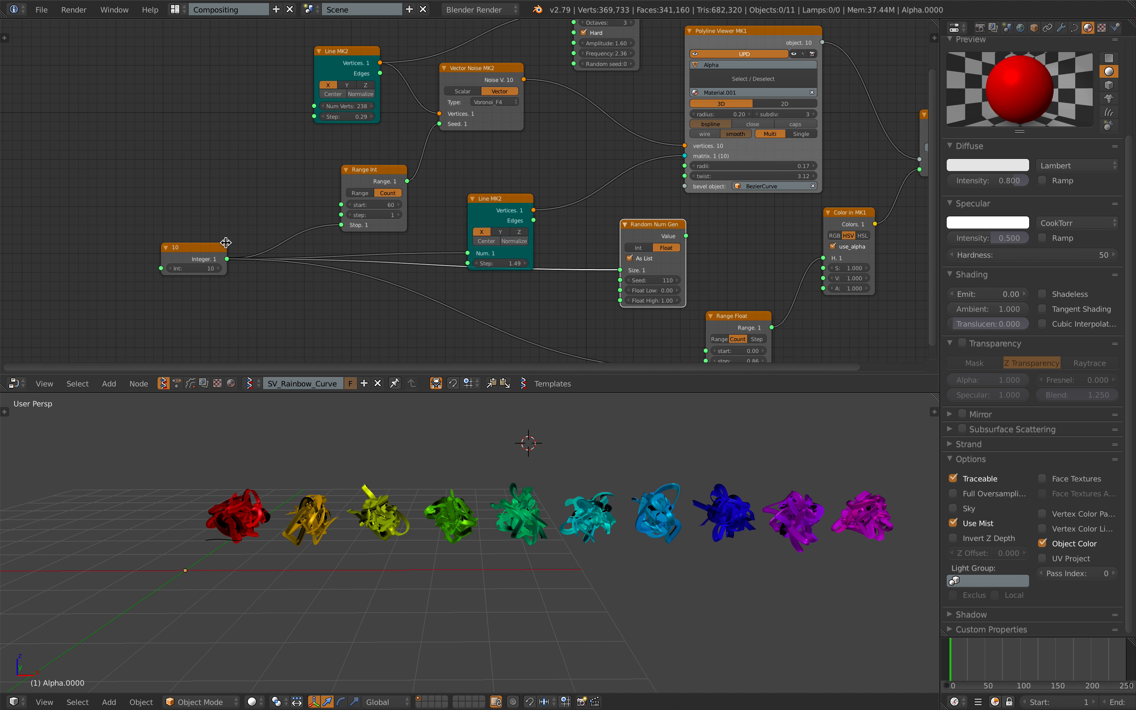
pyautogui.moveTo(212, 247); pyautogui.dragTo(177, 257)
pyautogui.moveTo(479, 441); pyautogui.dragTo(465, 444, button='middle')
pyautogui.click(587, 454)
pyautogui.keyDown('shift'); pyautogui.moveTo(588, 456); pyautogui.dragTo(567, 451, button='middle'); pyautogui.keyUp('shift')
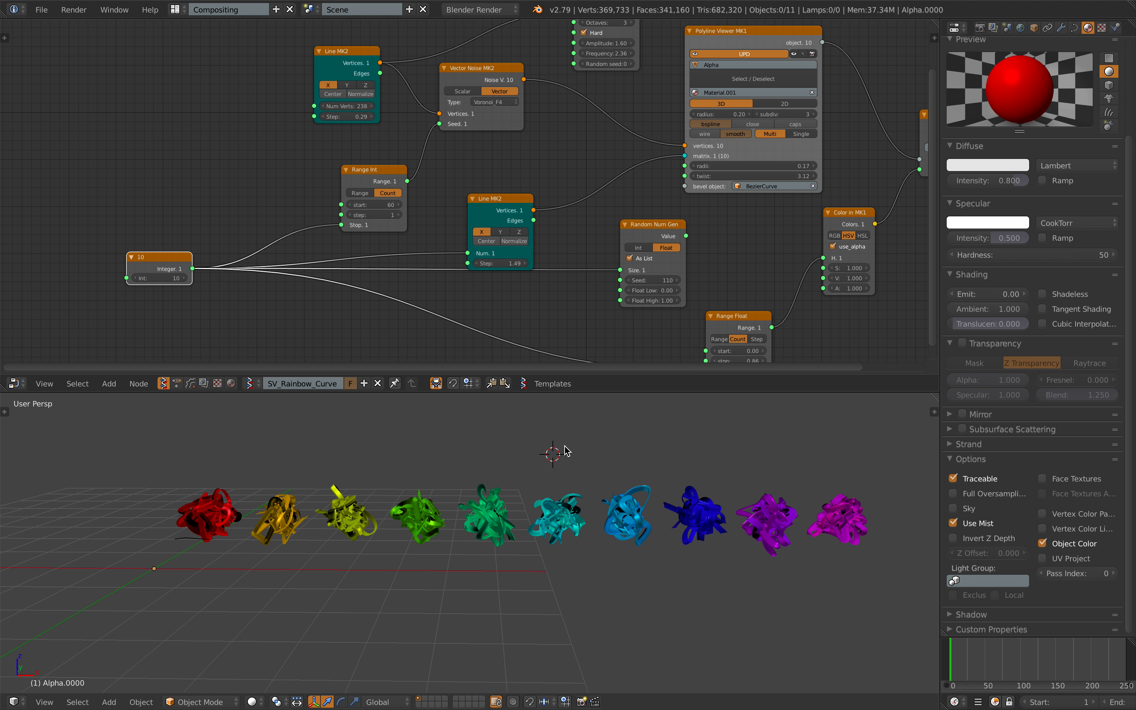
pyautogui.moveTo(704, 268); pyautogui.dragTo(634, 270, button='middle')
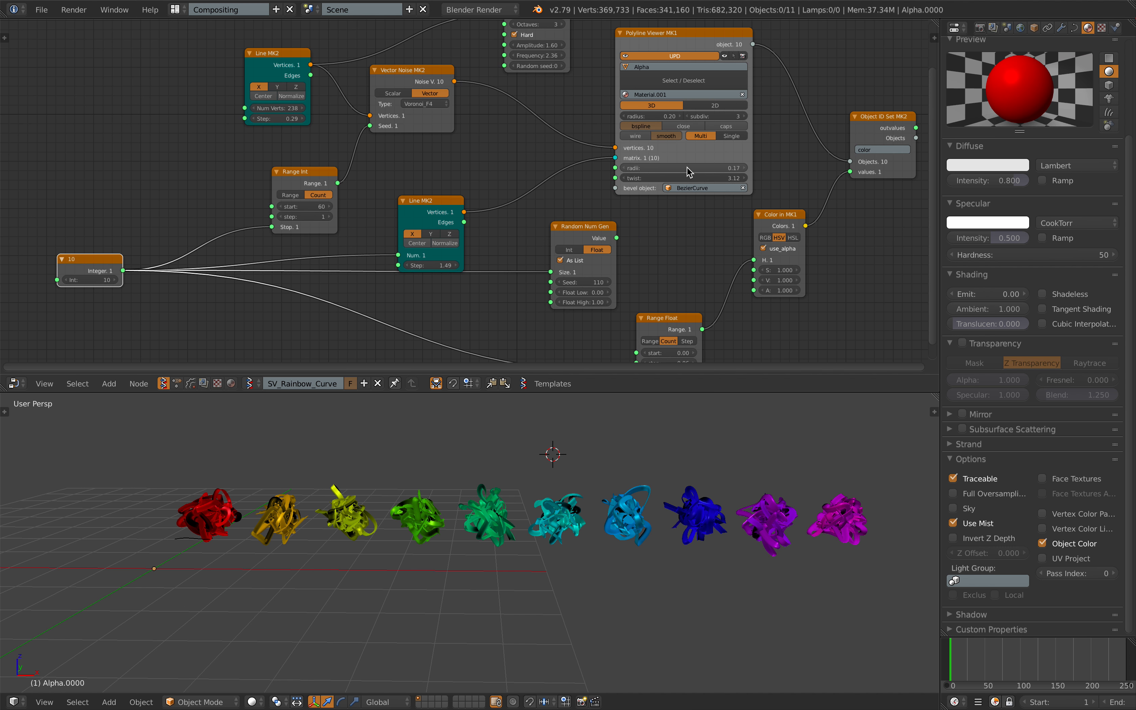
# Set the Polyline Viewer's radii to 0.33 and move the second Line MK2 node closer to Range Int.
pyautogui.moveTo(686, 168); pyautogui.dragTo(702, 168)
pyautogui.moveTo(639, 205); pyautogui.dragTo(711, 188, button='middle')
pyautogui.scroll(1, 721, 221)
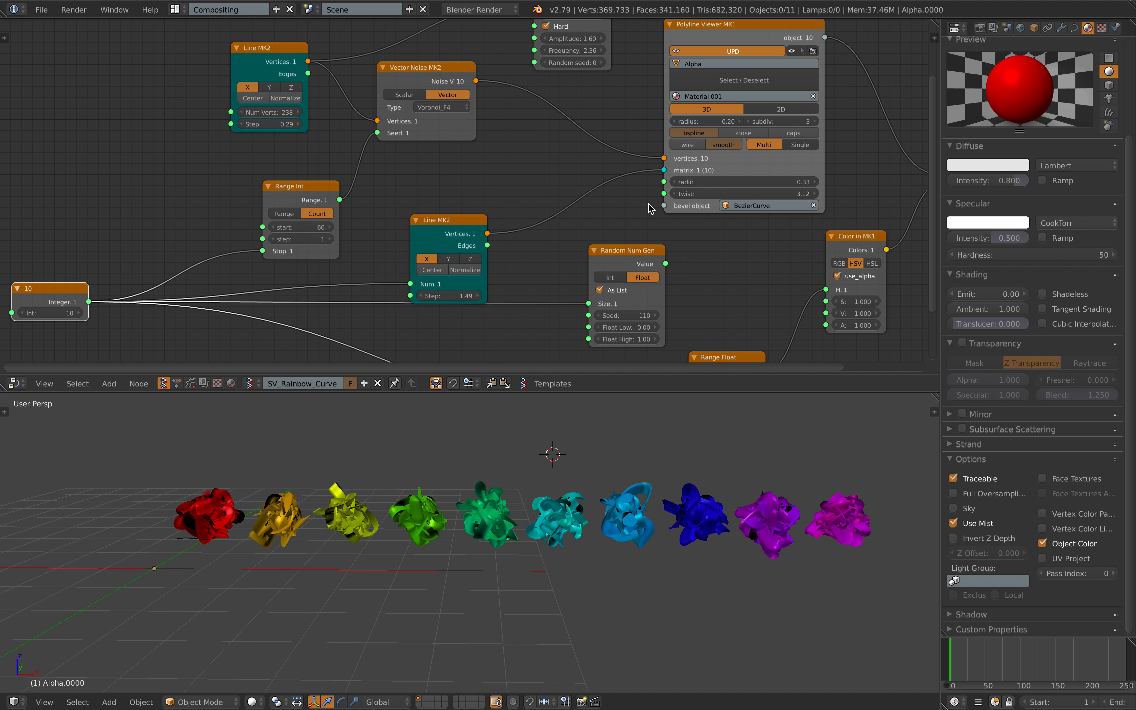
pyautogui.moveTo(613, 216); pyautogui.dragTo(686, 218, button='middle')
pyautogui.moveTo(518, 222); pyautogui.dragTo(497, 203)
pyautogui.moveTo(399, 203); pyautogui.dragTo(502, 220, button='middle')
# Try a Range Float node in Count mode with its count fed by the integer node, and delete it.
pyautogui.hotkey('shift', 'a')
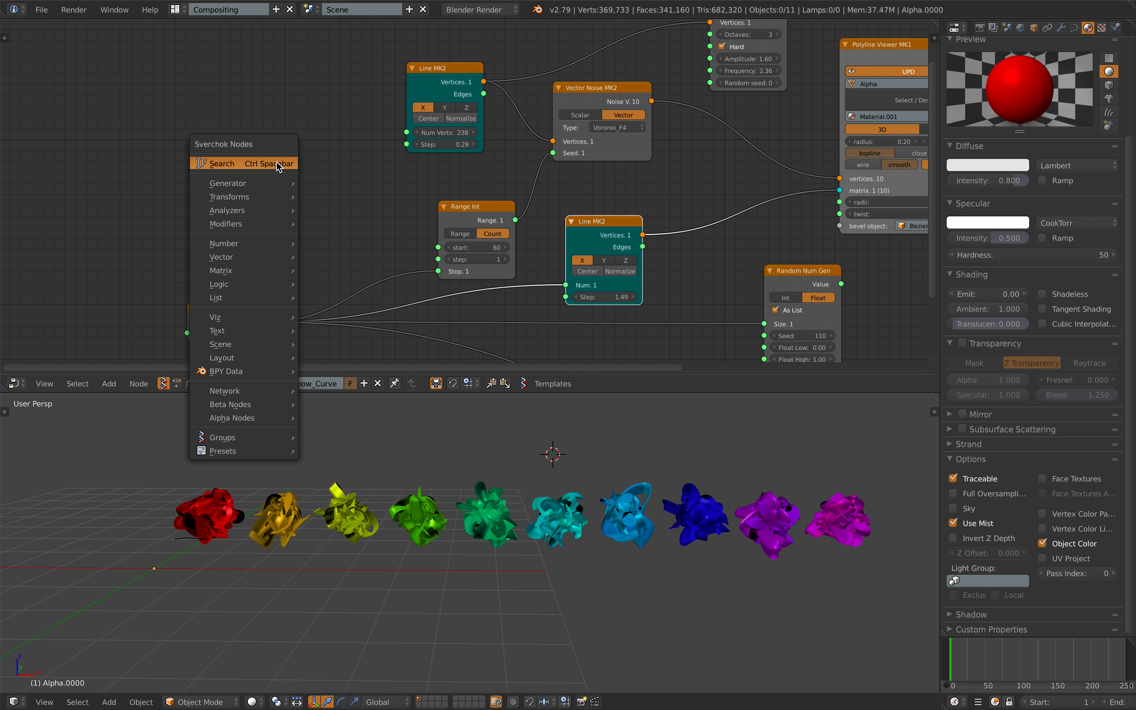
pyautogui.click(275, 163)
pyautogui.write('range f')
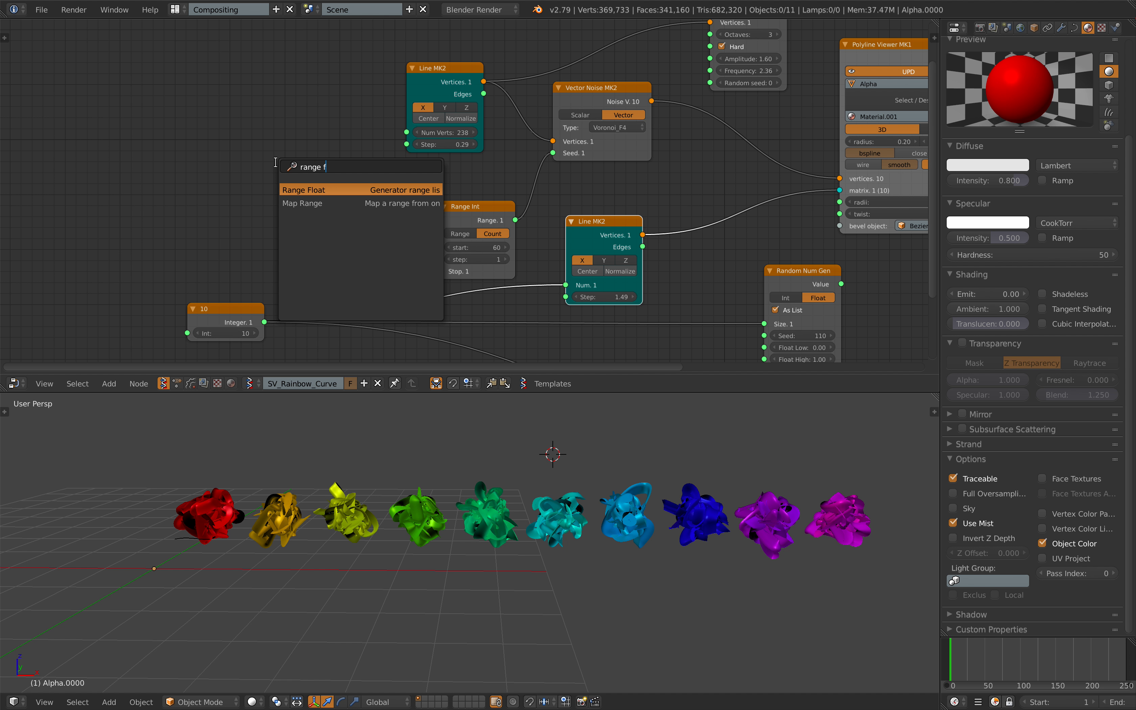
pyautogui.press('Return')
pyautogui.moveTo(226, 324); pyautogui.dragTo(284, 220)
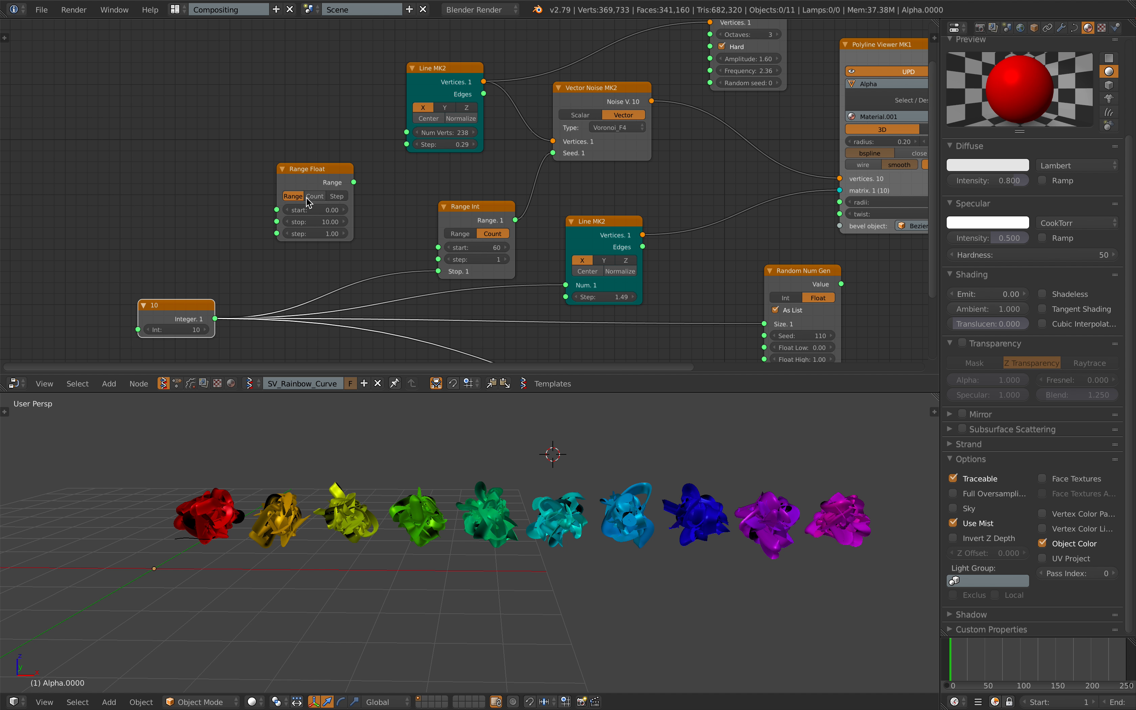
pyautogui.moveTo(215, 318); pyautogui.dragTo(231, 305)
pyautogui.moveTo(274, 229); pyautogui.dragTo(276, 233)
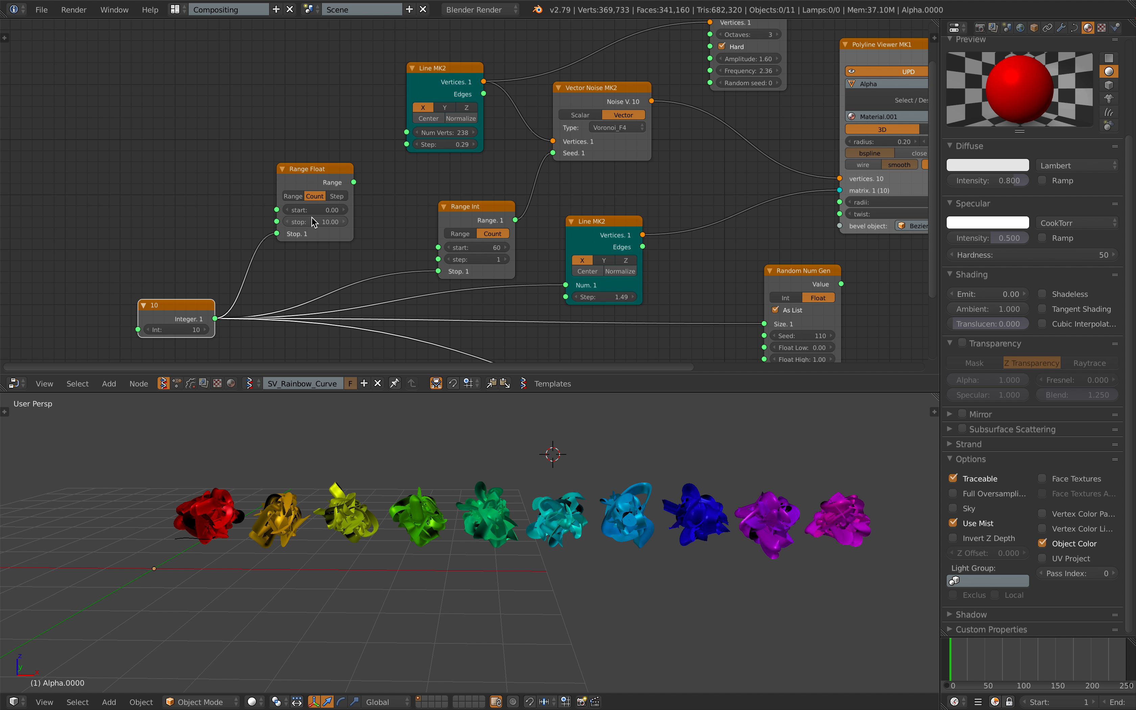
pyautogui.press('x')
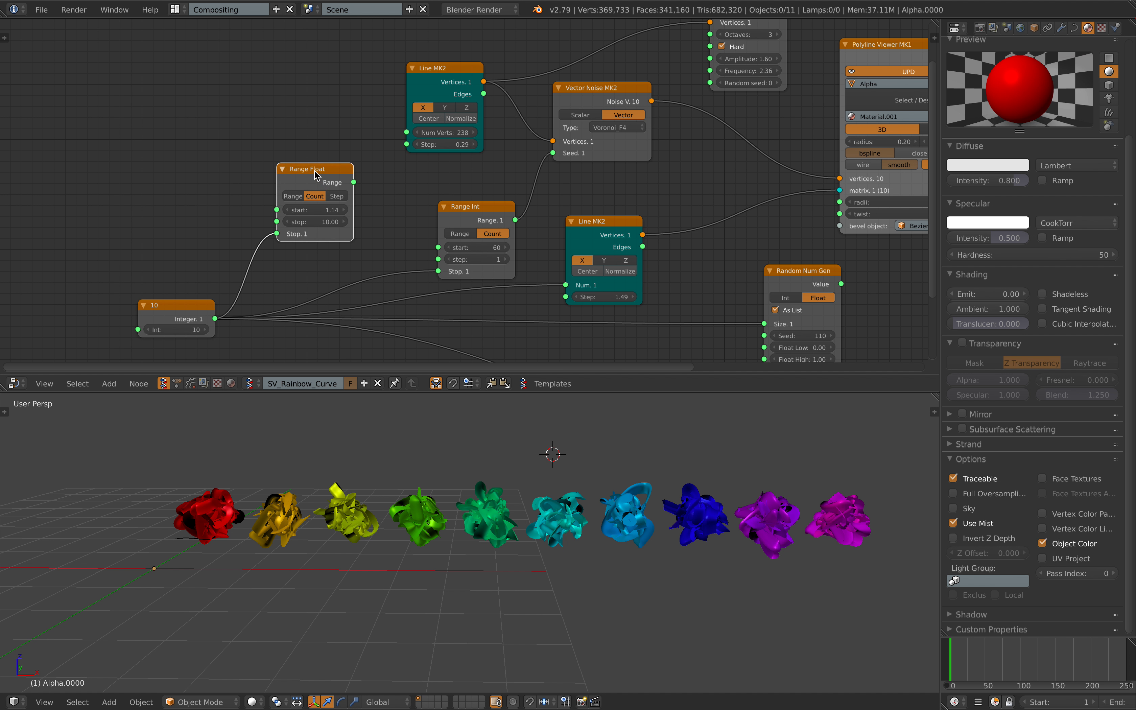
# Add a Random Num Gen node in Float mode, feed its size from the integer node, and connect its value to the Polyline Viewer's radii.
pyautogui.press('space')
pyautogui.write('random n')
pyautogui.press('Return')
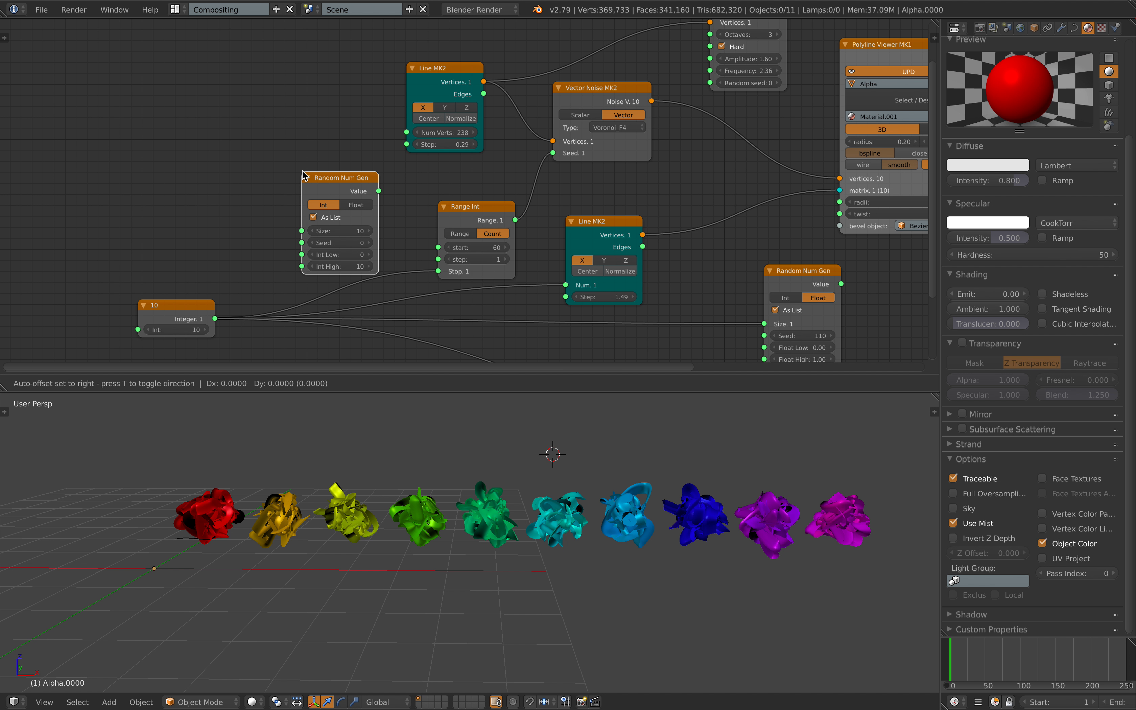
pyautogui.click(290, 161)
pyautogui.click(343, 192)
pyautogui.moveTo(215, 319); pyautogui.dragTo(244, 285)
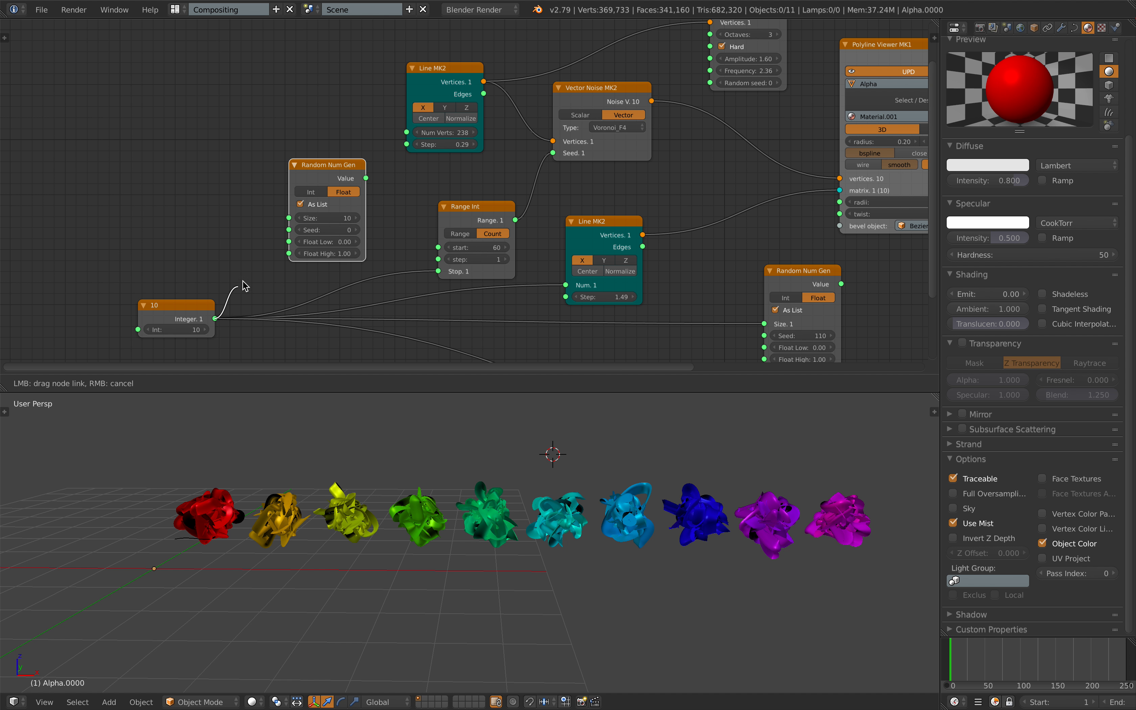
pyautogui.moveTo(287, 223); pyautogui.dragTo(334, 256)
pyautogui.moveTo(366, 178); pyautogui.dragTo(840, 201)
pyautogui.moveTo(681, 183); pyautogui.dragTo(477, 176, button='middle')
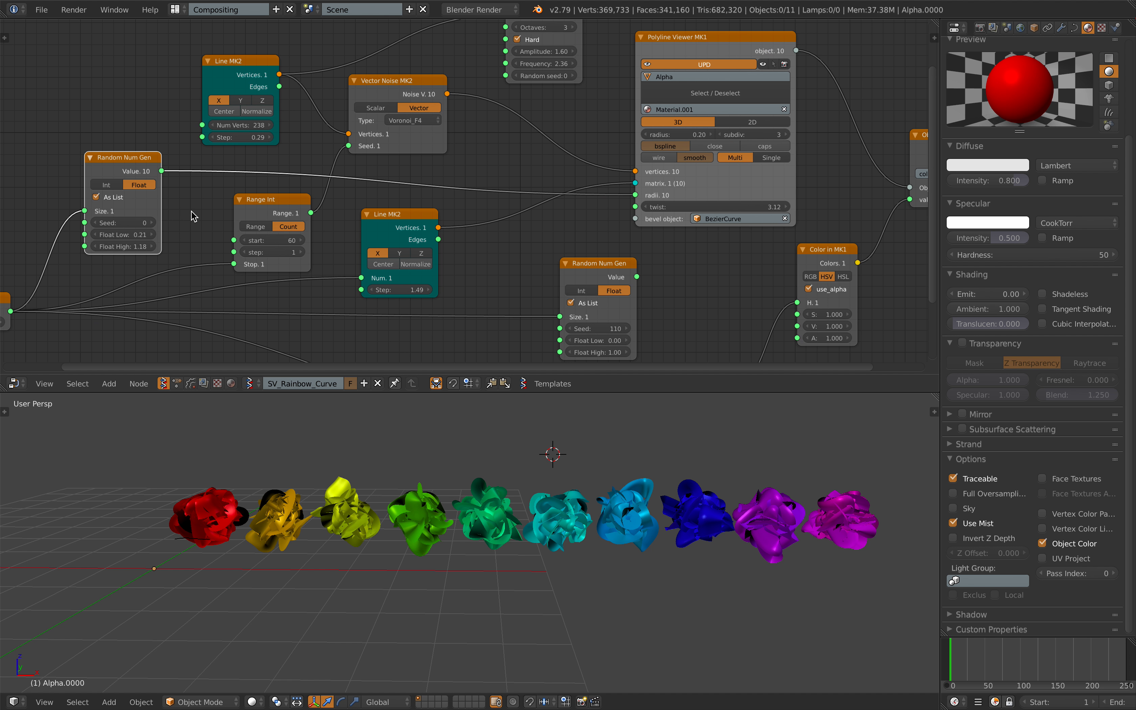
# Set the new Random Num Gen's seed to 172, Float Low to 0.20 and Float High to 0.52, and save the file.
pyautogui.moveTo(123, 223); pyautogui.dragTo(206, 247)
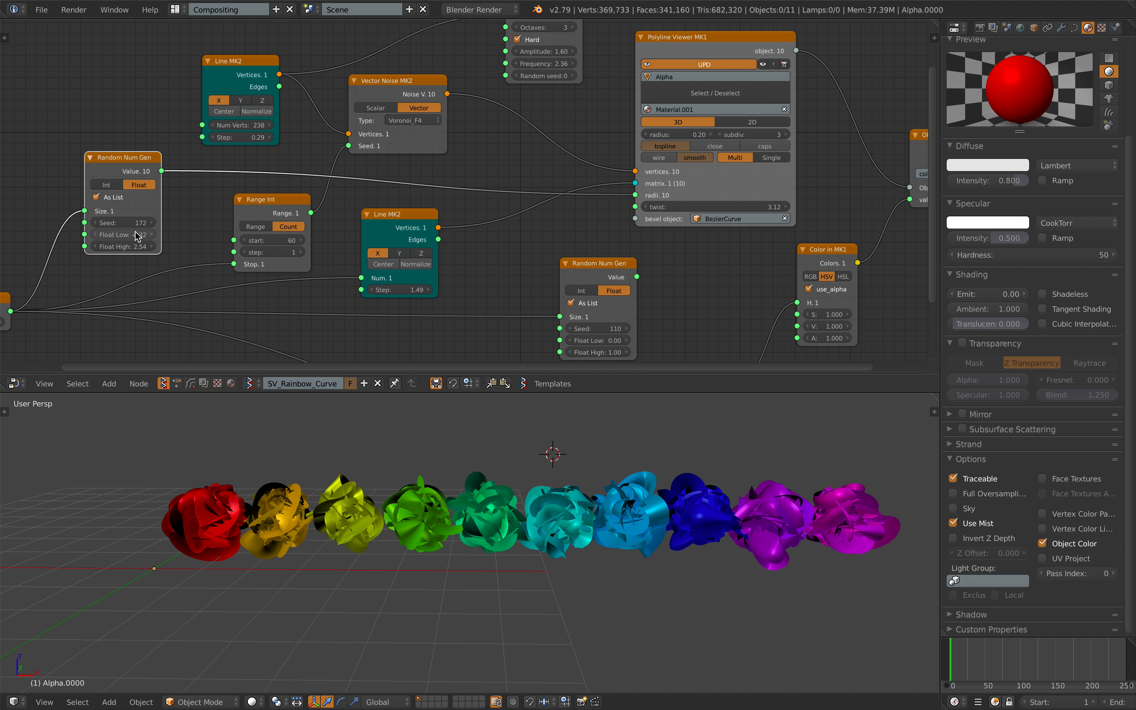
pyautogui.press('a')
pyautogui.moveTo(121, 233)
pyautogui.mouseDown()
pyautogui.moveTo(180, 234)
pyautogui.moveTo(108, 245)
pyautogui.moveTo(1, 239)
pyautogui.moveTo(131, 247)
pyautogui.moveTo(110, 234)
pyautogui.mouseUp()
pyautogui.press('Return')
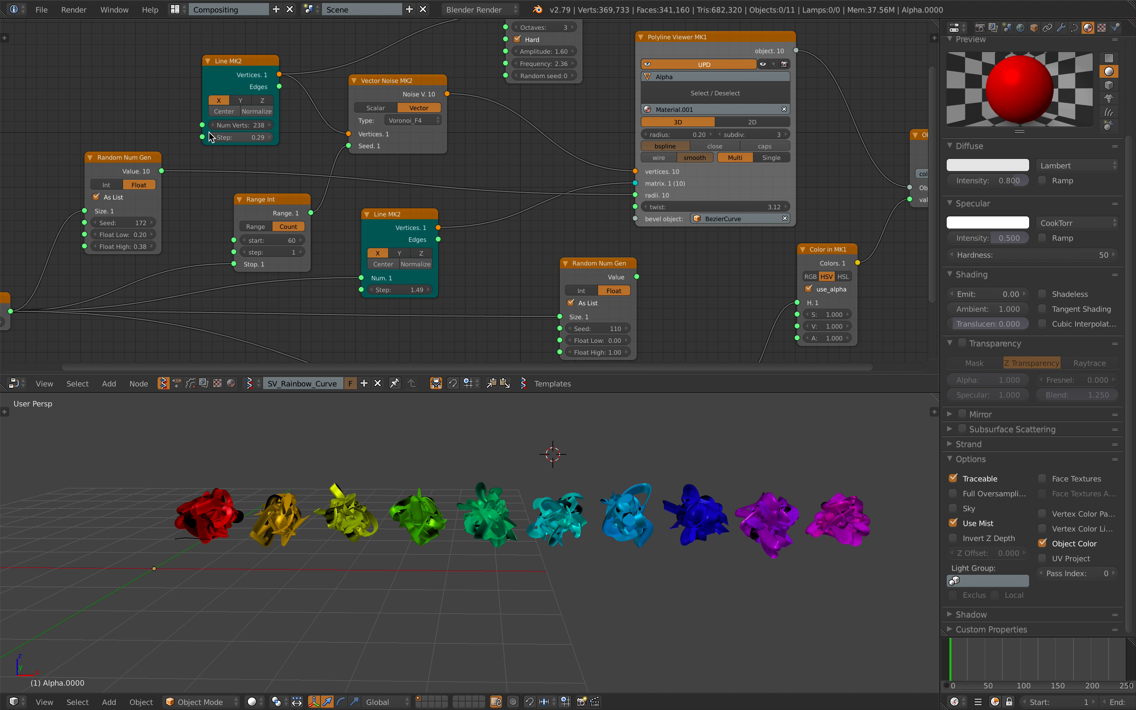
pyautogui.moveTo(126, 246); pyautogui.dragTo(132, 247)
pyautogui.hotkey('ctrl', 's')
pyautogui.click(133, 247)
# Insert a List Split node between the new Random Num Gen and the Polyline Viewer's radii.
pyautogui.scroll(1, 398, 215)
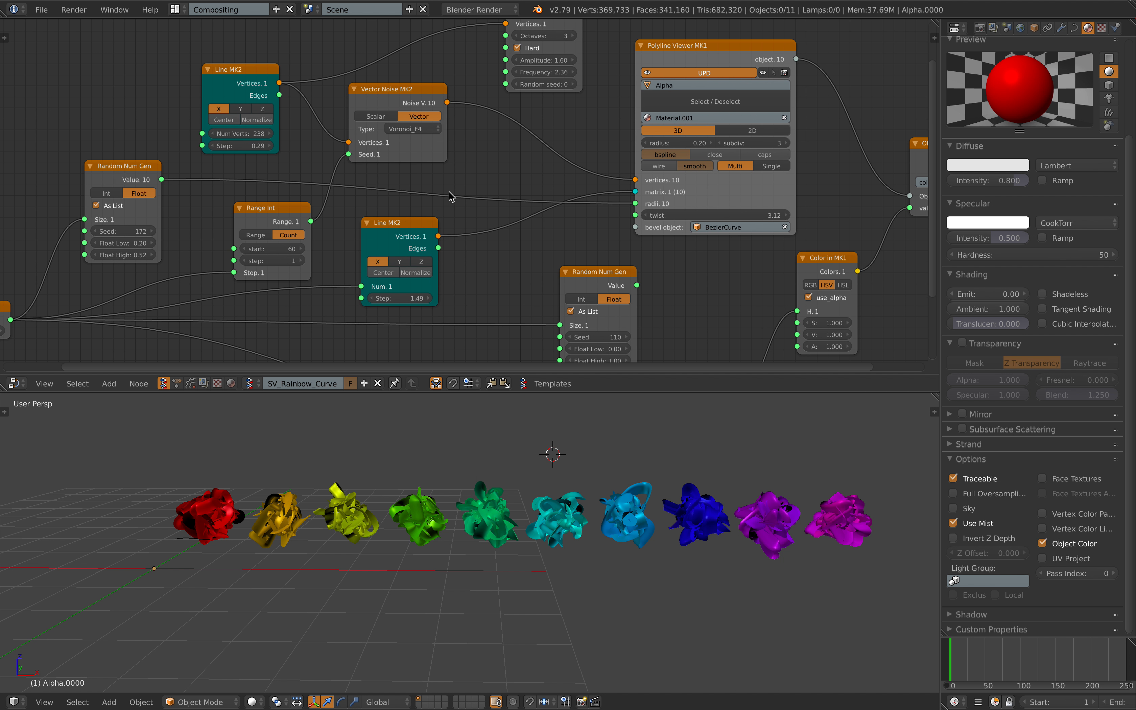
pyautogui.hotkey('shift', 'a')
pyautogui.click(448, 192)
pyautogui.write('spli')
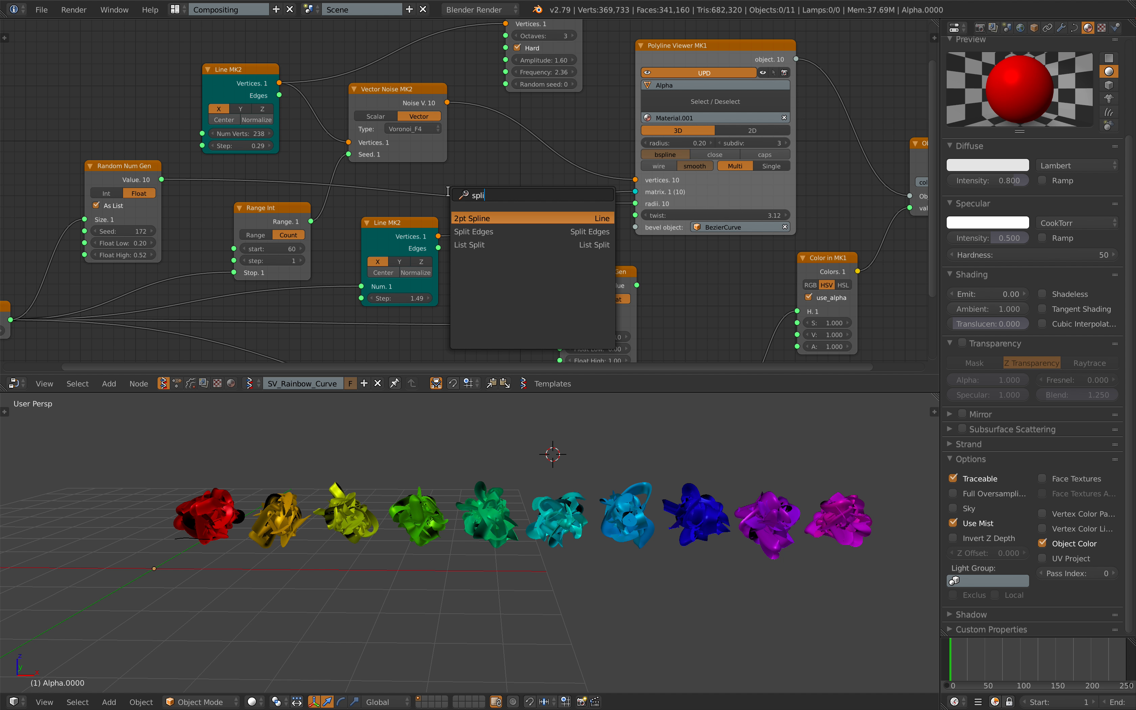
pyautogui.press('Down')
pyautogui.press('Down')
pyautogui.press('Return')
pyautogui.click(471, 180)
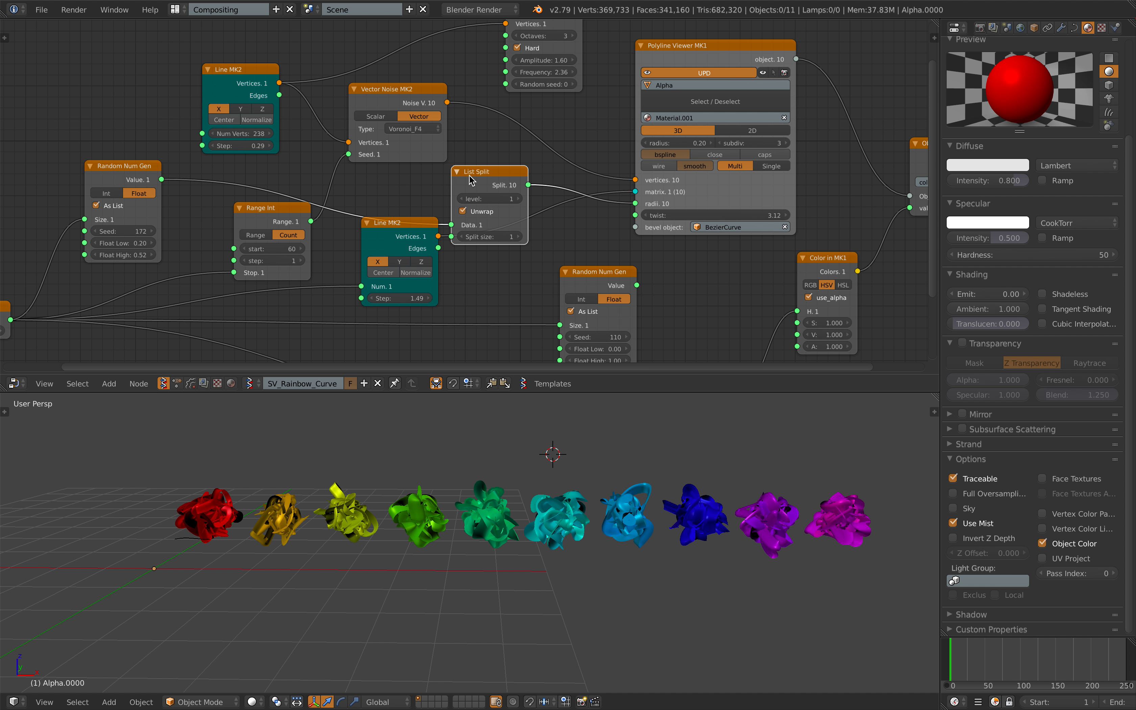
# Move the List Split node up, clear of the lower Line MK2 node, and save over the existing file.
pyautogui.moveTo(471, 180); pyautogui.dragTo(476, 161)
pyautogui.scroll(1, 501, 209)
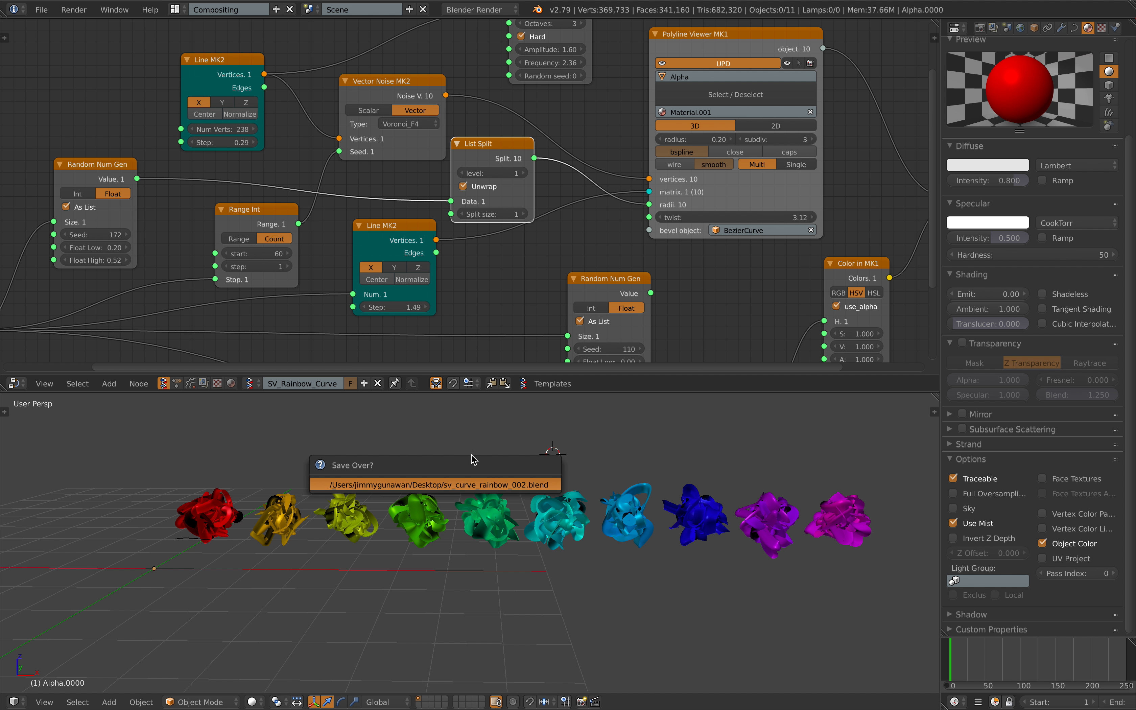
# Set the Random Num Gen feeding List Split to seed 250, Float Low 0.02 and Float High 0.96, and save the file.
pyautogui.moveTo(99, 261); pyautogui.dragTo(132, 234)
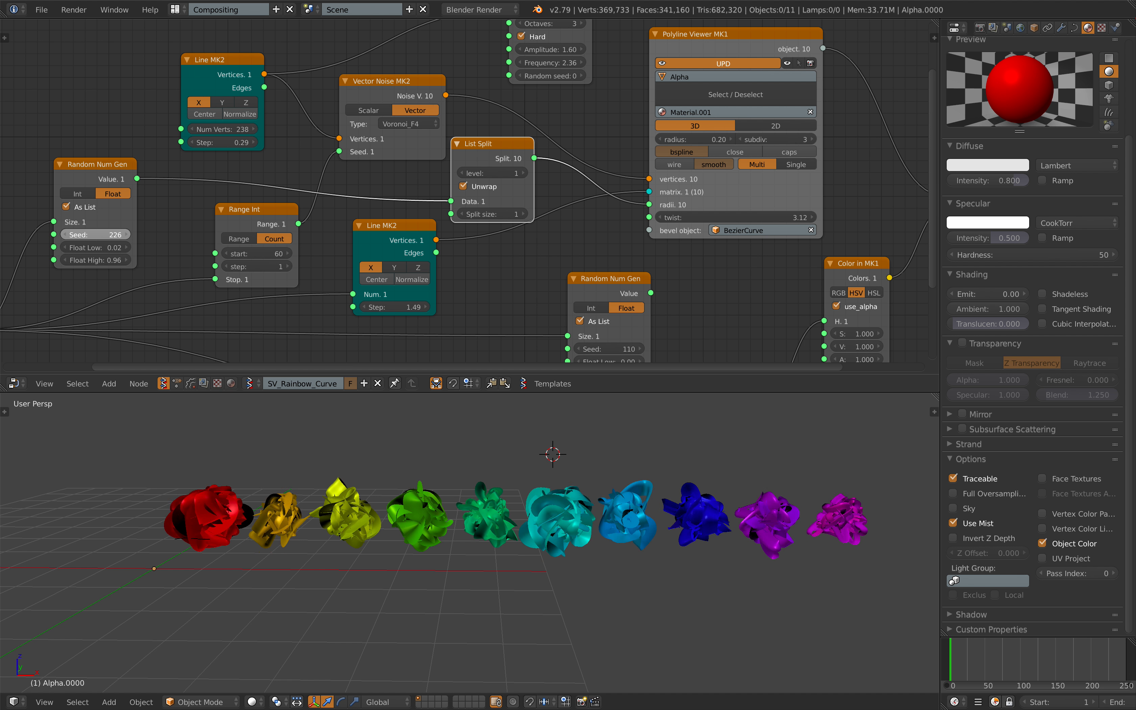
pyautogui.scroll(5, 435, 480)
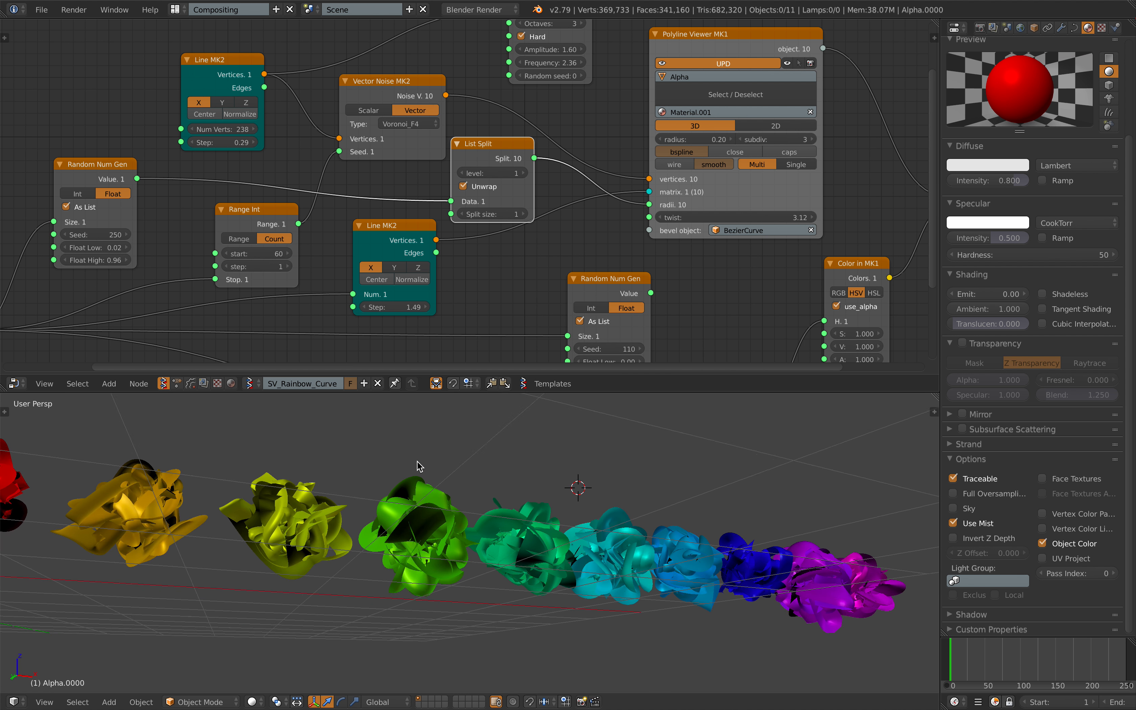
pyautogui.scroll(-5, 393, 476)
pyautogui.moveTo(369, 468); pyautogui.dragTo(381, 474, button='middle')
pyautogui.hotkey('ctrl', 's')
pyautogui.click(381, 474)
# Move the Polyline Viewer node slightly farther from the List Split node to space out the node layout.
pyautogui.moveTo(547, 232); pyautogui.dragTo(446, 262, button='middle')
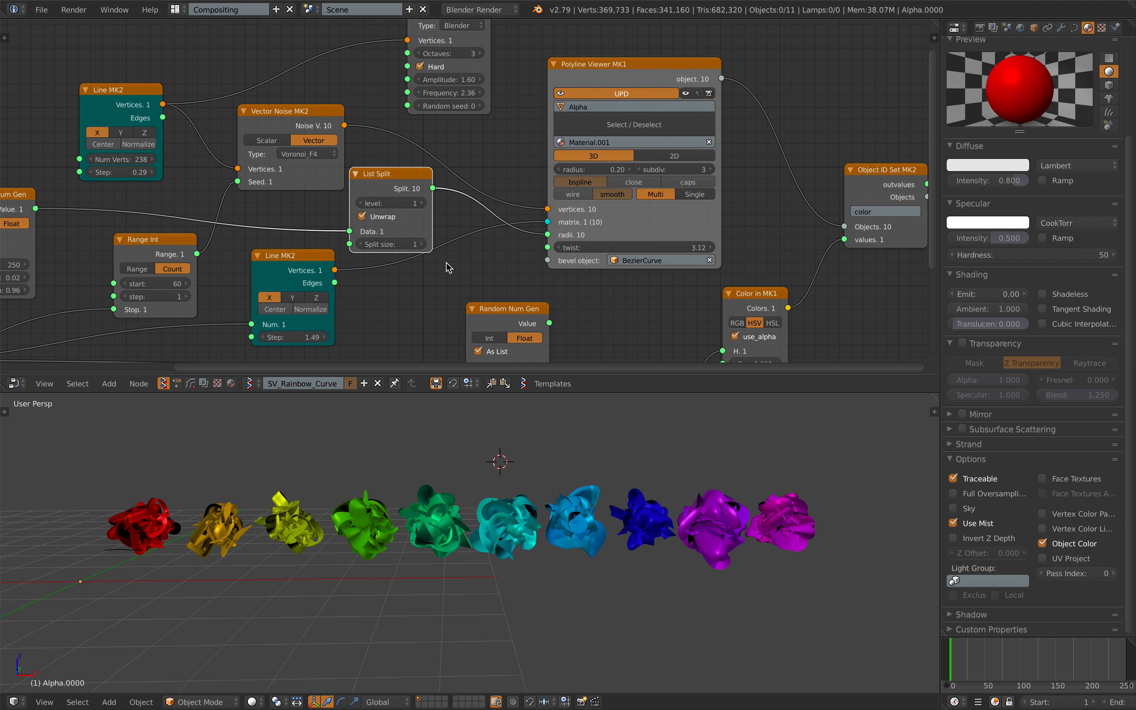
pyautogui.moveTo(648, 217); pyautogui.dragTo(667, 214)
pyautogui.scroll(-2, 659, 203)
pyautogui.moveTo(659, 203); pyautogui.dragTo(665, 229, button='middle')
pyautogui.scroll(-2, 532, 159)
pyautogui.moveTo(529, 156); pyautogui.dragTo(571, 122, button='middle')
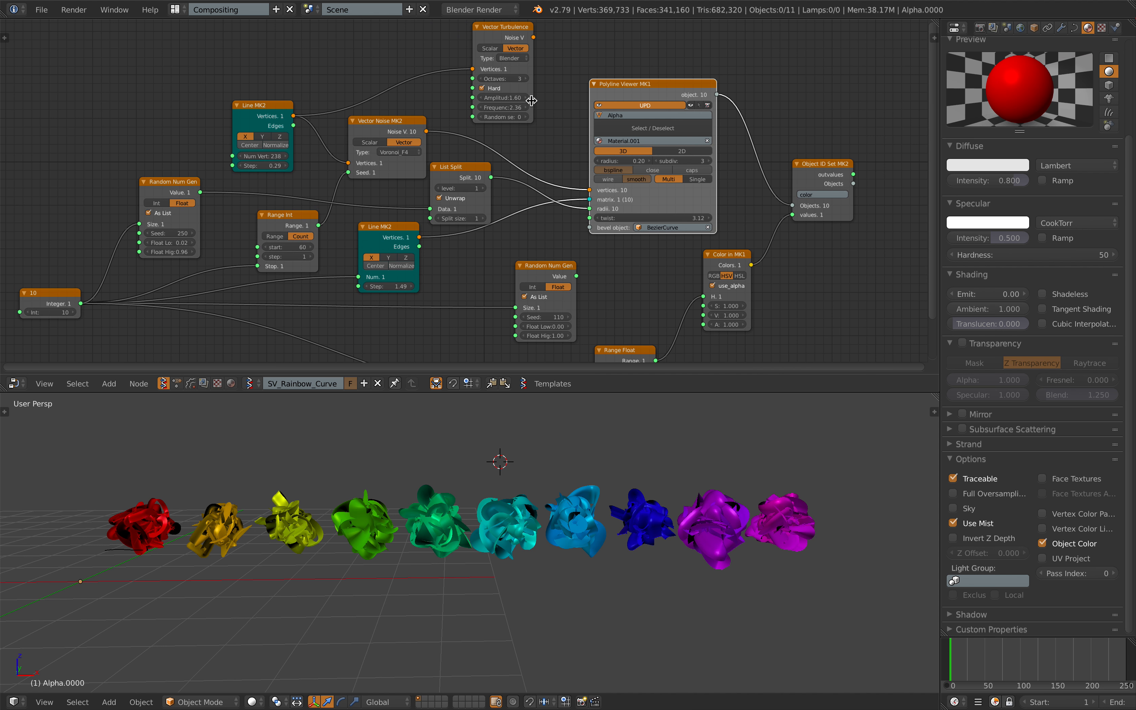
pyautogui.scroll(-1, 470, 199)
pyautogui.moveTo(469, 204); pyautogui.dragTo(494, 186, button='middle')
pyautogui.moveTo(392, 217); pyautogui.dragTo(377, 201, button='middle')
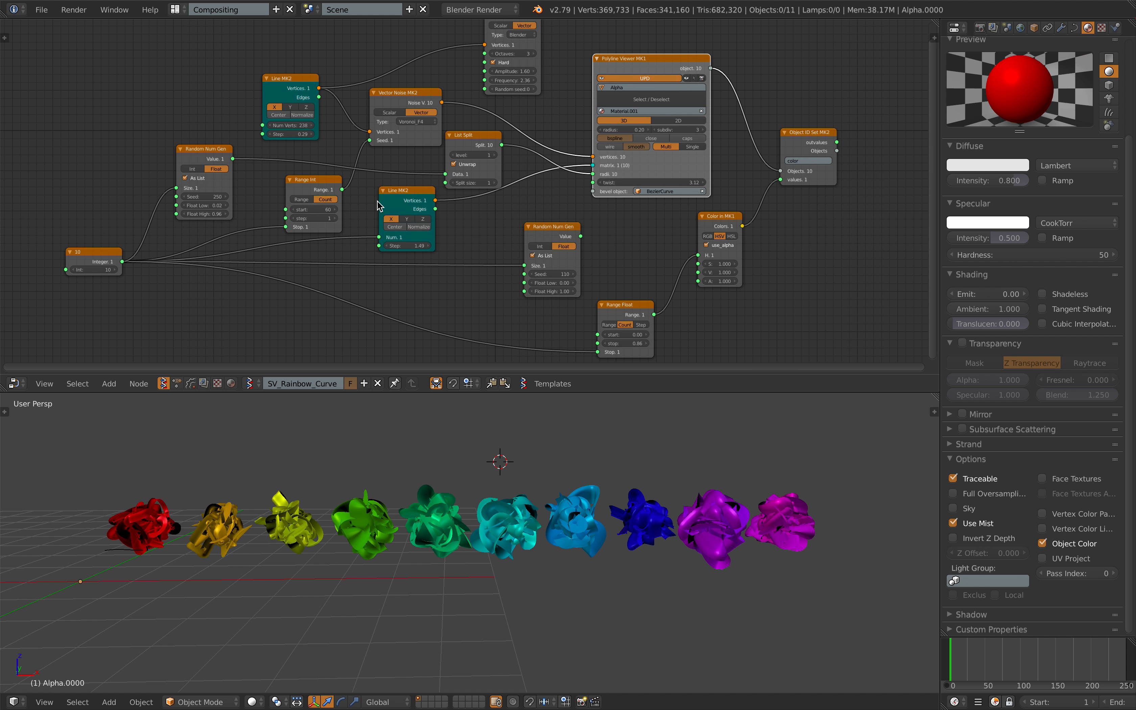
# Move the Random Num Gen node with the unconnected value output slightly toward the integer node.
pyautogui.moveTo(410, 496); pyautogui.dragTo(427, 562, button='middle')
pyautogui.scroll(2, 417, 488)
pyautogui.scroll(-3, 403, 522)
pyautogui.scroll(2, 428, 540)
pyautogui.scroll(1, 477, 233)
pyautogui.moveTo(577, 234); pyautogui.dragTo(557, 232)
pyautogui.moveTo(583, 481); pyautogui.dragTo(519, 496, button='middle')
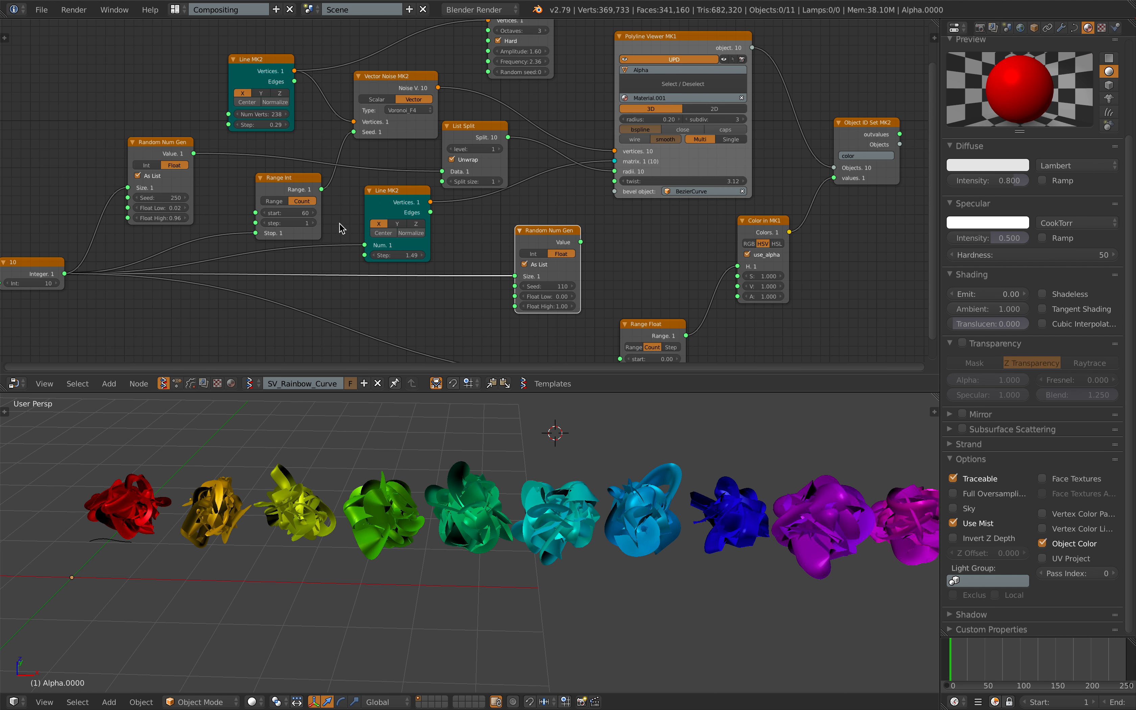
# Set the seed of the Random Num Gen feeding List Split to 320.
pyautogui.moveTo(342, 229); pyautogui.dragTo(457, 237, button='middle')
pyautogui.keyDown('ctrl'); pyautogui.moveTo(277, 206); pyautogui.dragTo(312, 206); pyautogui.keyUp('ctrl')
pyautogui.keyDown('shift'); pyautogui.moveTo(565, 479); pyautogui.dragTo(525, 484, button='middle'); pyautogui.keyUp('shift')
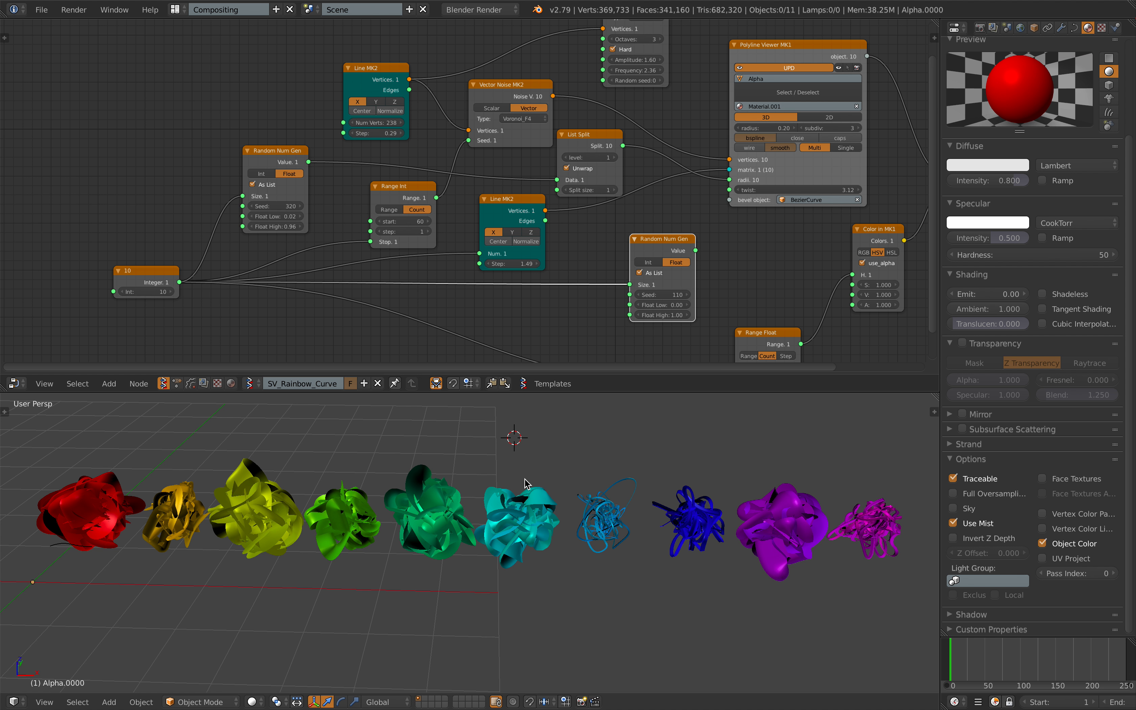
pyautogui.moveTo(682, 3)
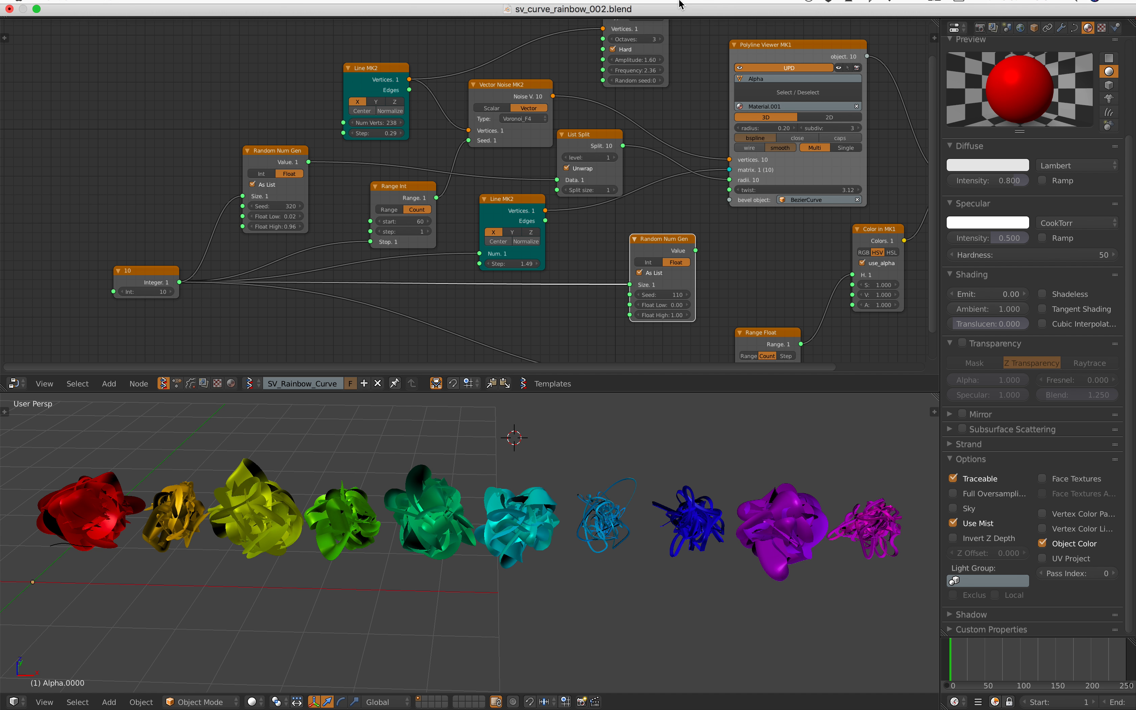